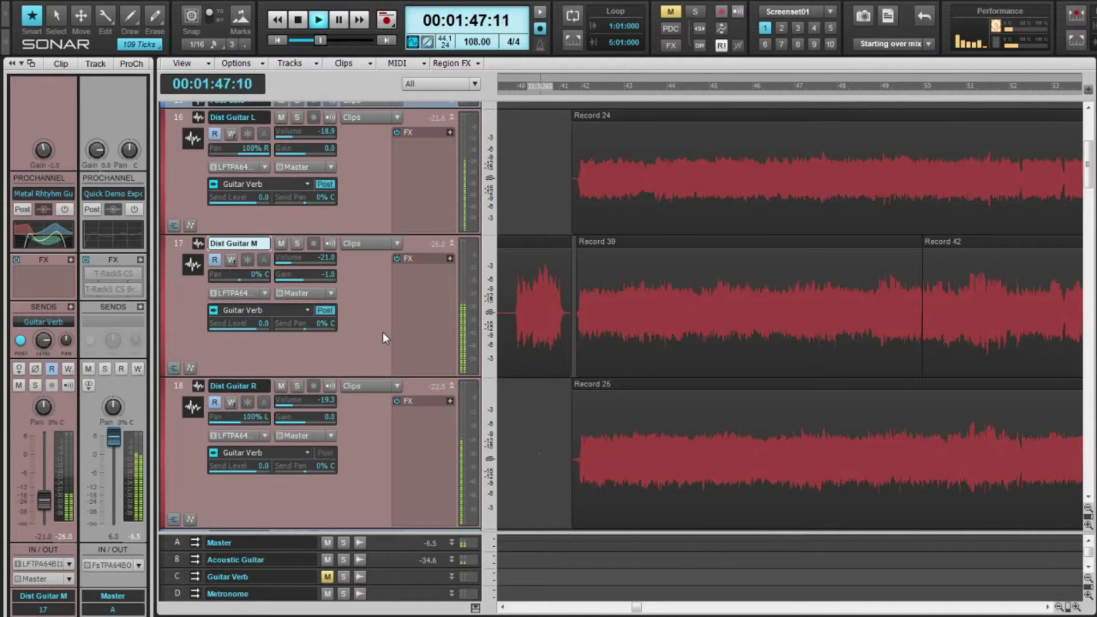
Step: Stop playback at the start and scroll Dist Guitar M's (track 17) gain to -1.0
key(space)
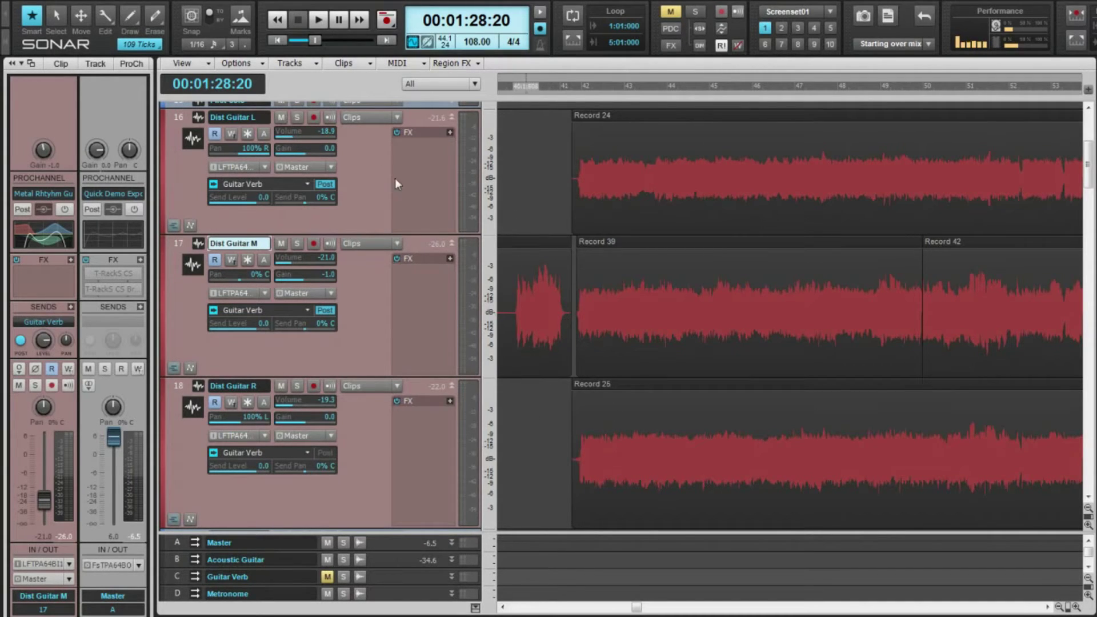
scroll(403, 243, up, 2)
scroll(399, 235, down, 2)
scroll(327, 277, down, 1)
Step: Flip between the Dist Guitar L, M and R tracks to compare their settings
click(402, 214)
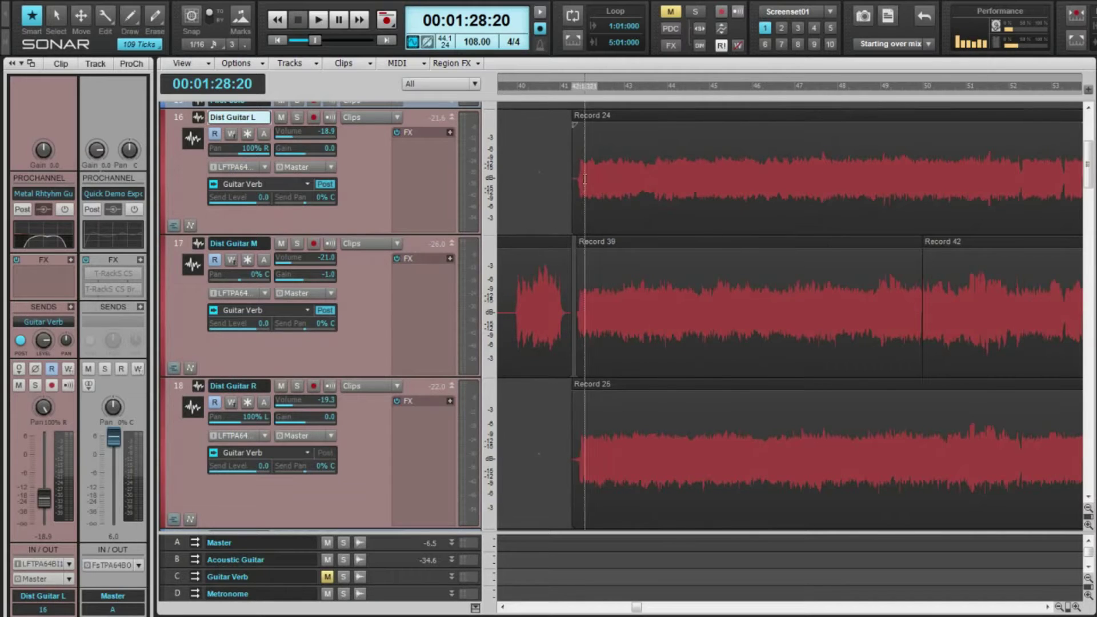
click(372, 324)
click(369, 200)
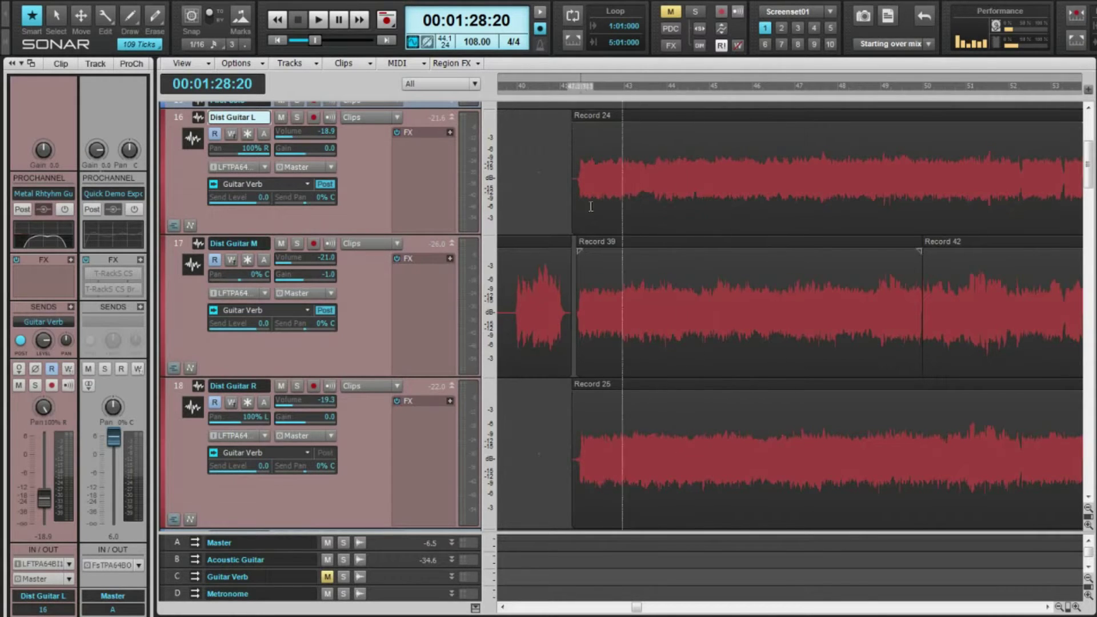
click(372, 318)
click(349, 178)
click(350, 290)
click(362, 170)
click(369, 434)
click(365, 309)
click(367, 197)
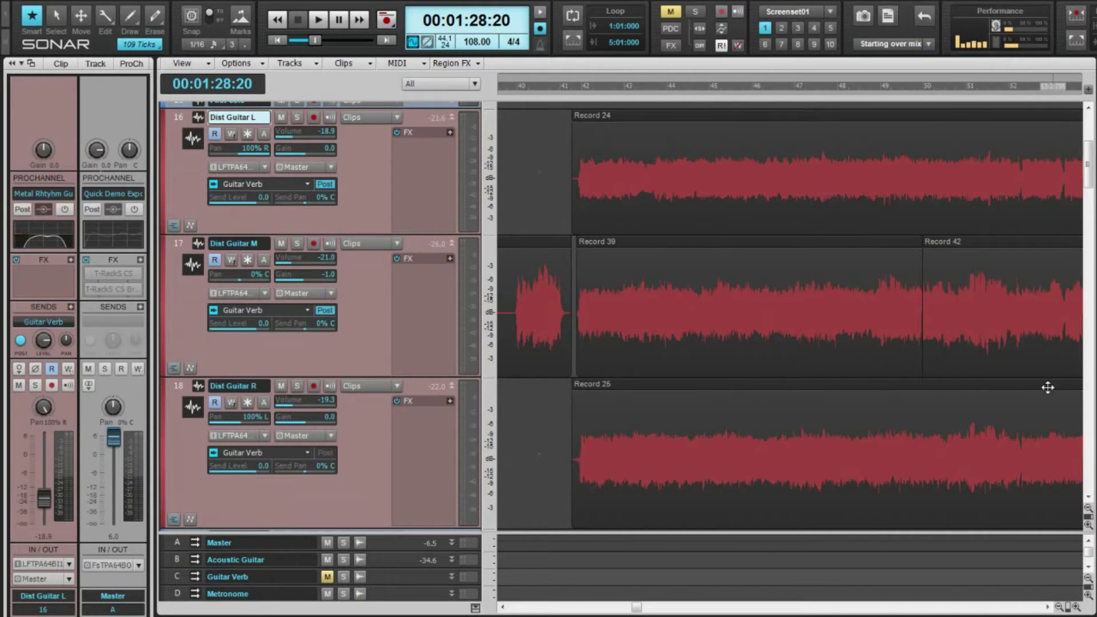
Step: Review each guitar's channel settings, then make Dist Guitar M's Guitar Verb send post-fader
click(355, 259)
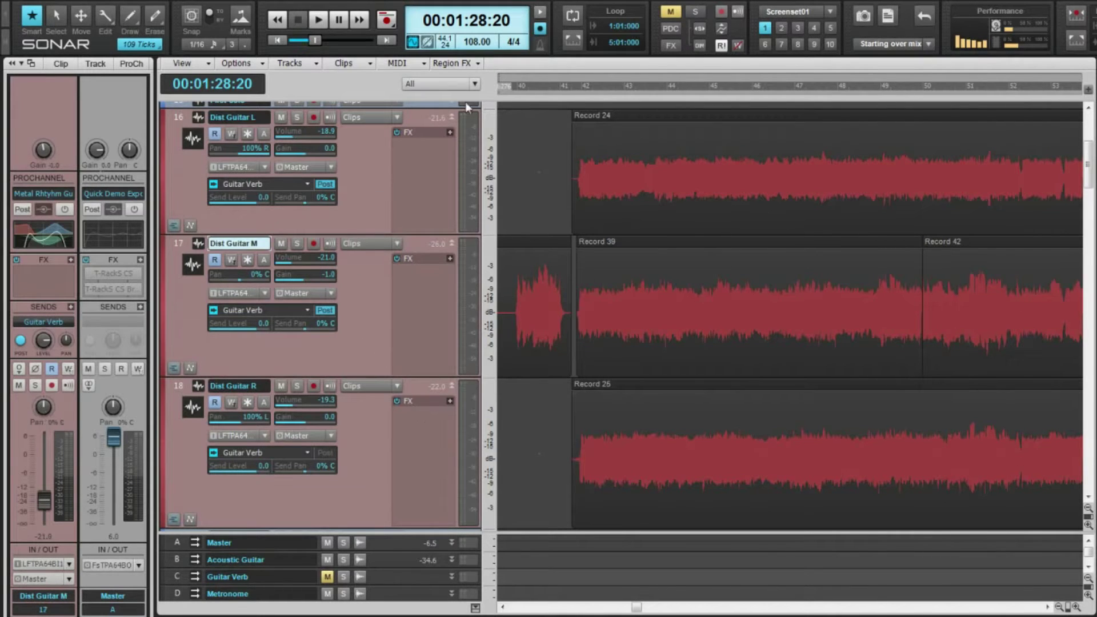
click(366, 200)
click(370, 437)
click(373, 183)
click(372, 301)
click(325, 311)
click(297, 244)
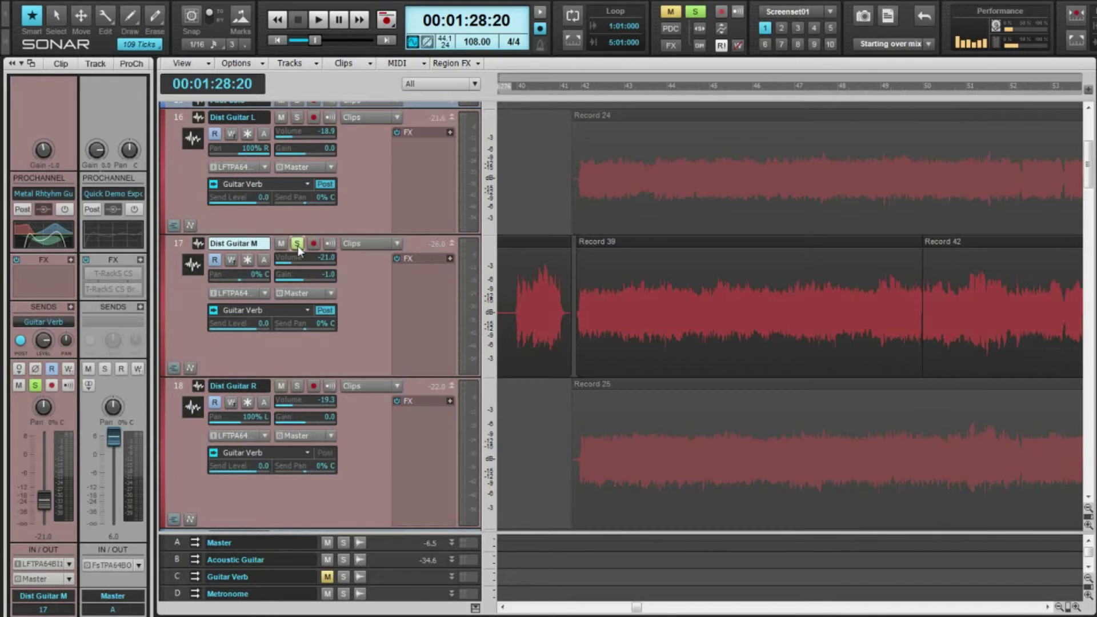
click(298, 244)
click(301, 244)
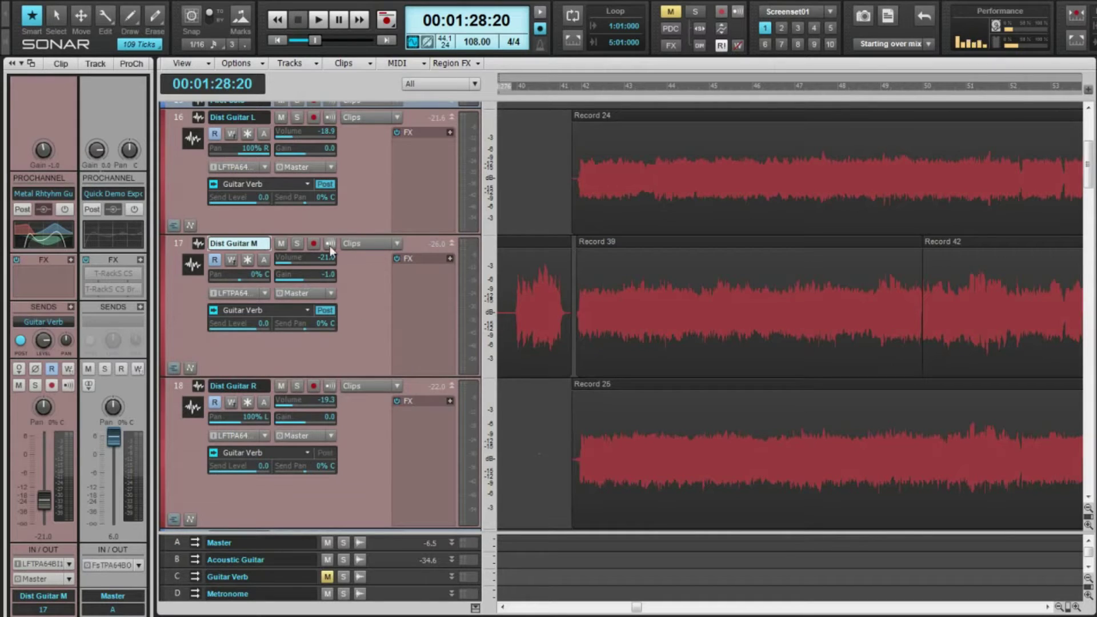
click(297, 248)
click(296, 386)
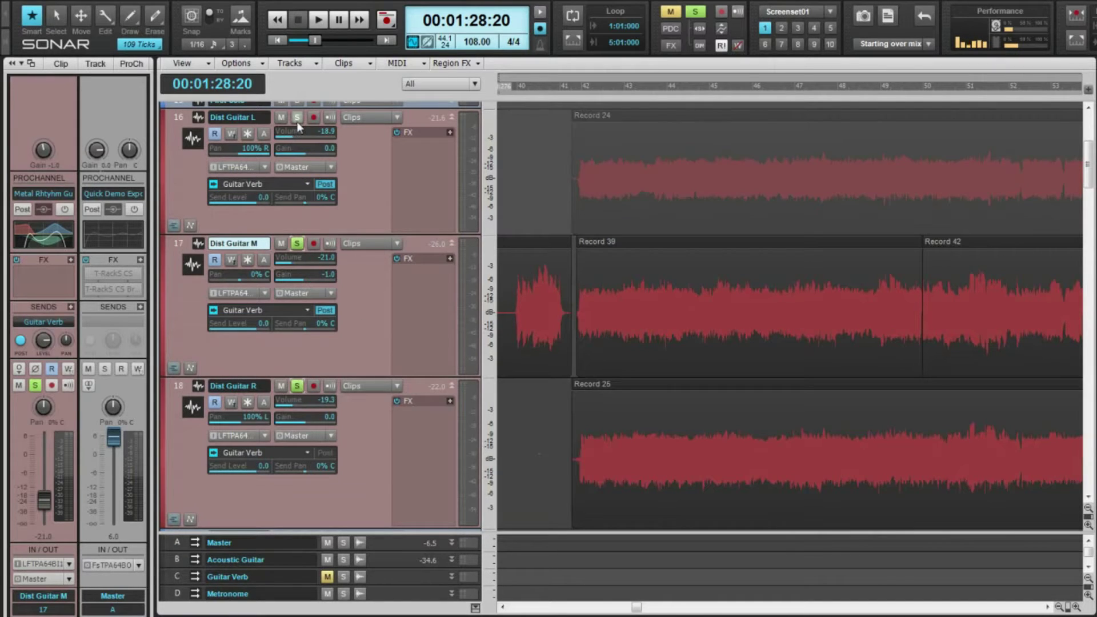
click(296, 118)
key(space)
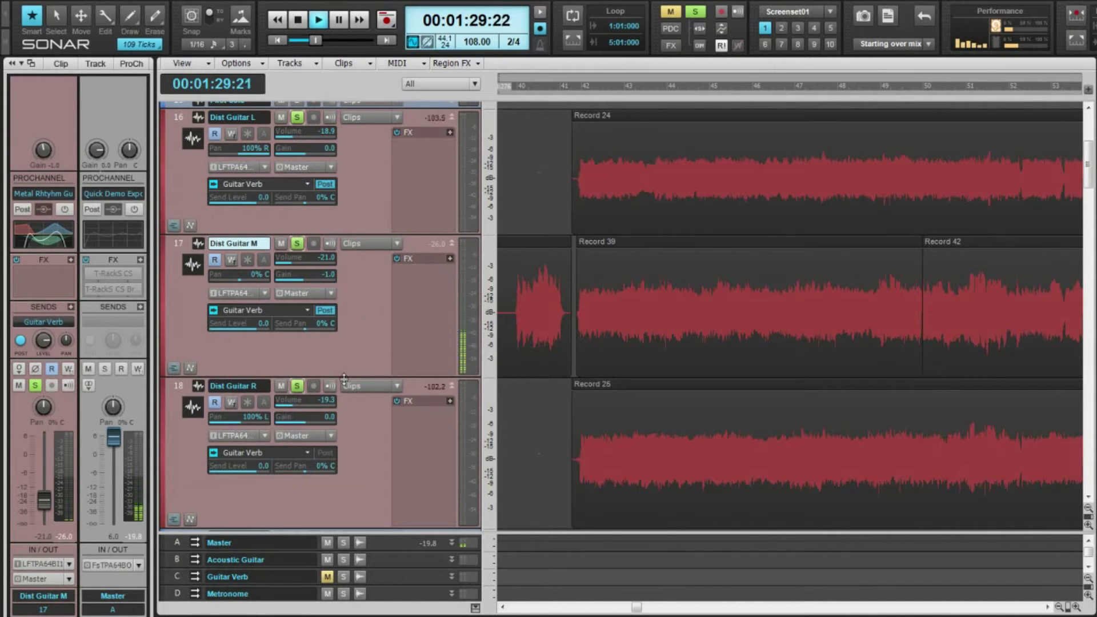
click(295, 572)
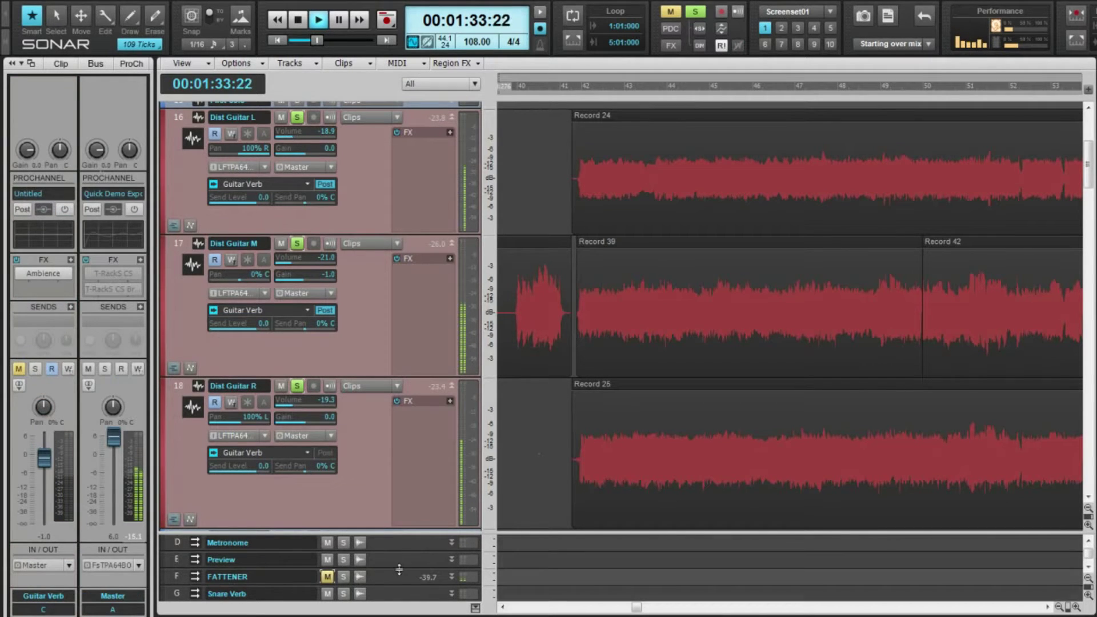
click(383, 451)
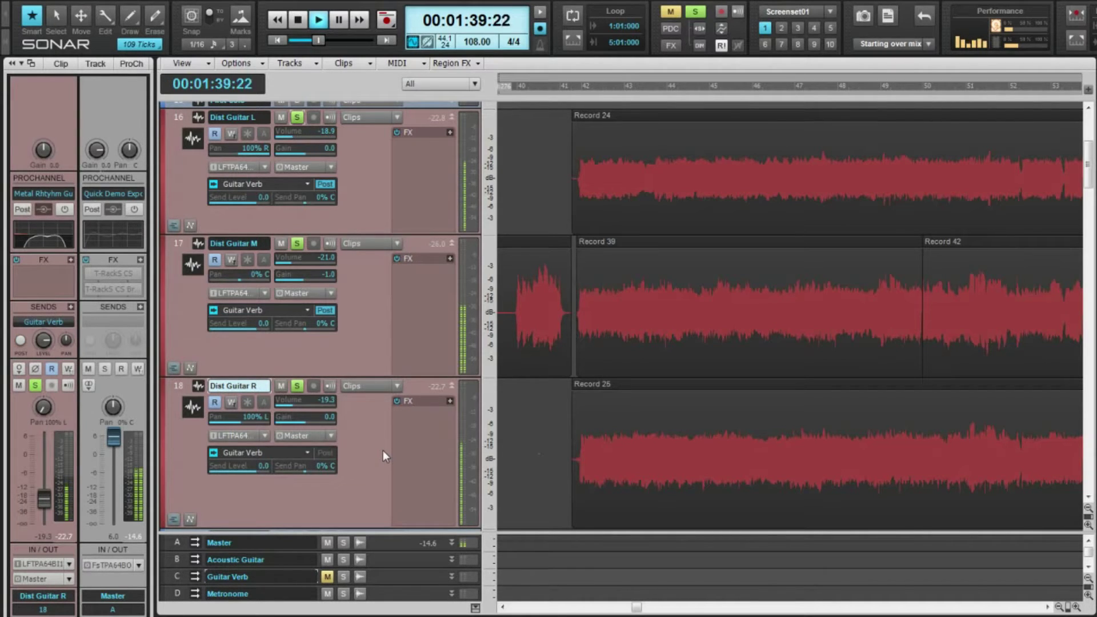
key(space)
click(297, 386)
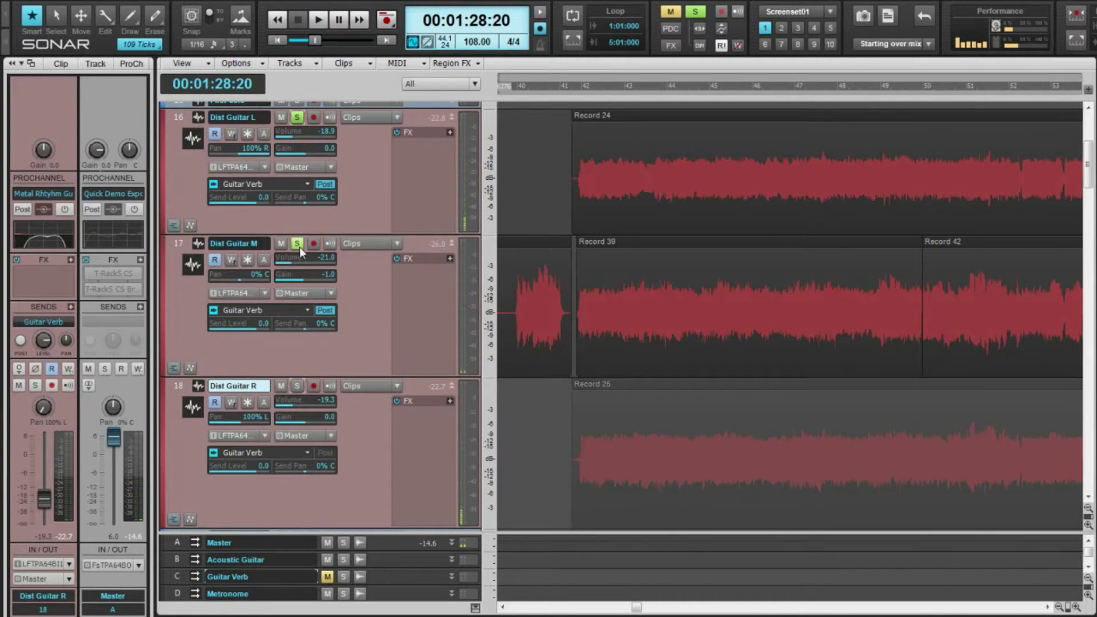
click(297, 243)
click(296, 118)
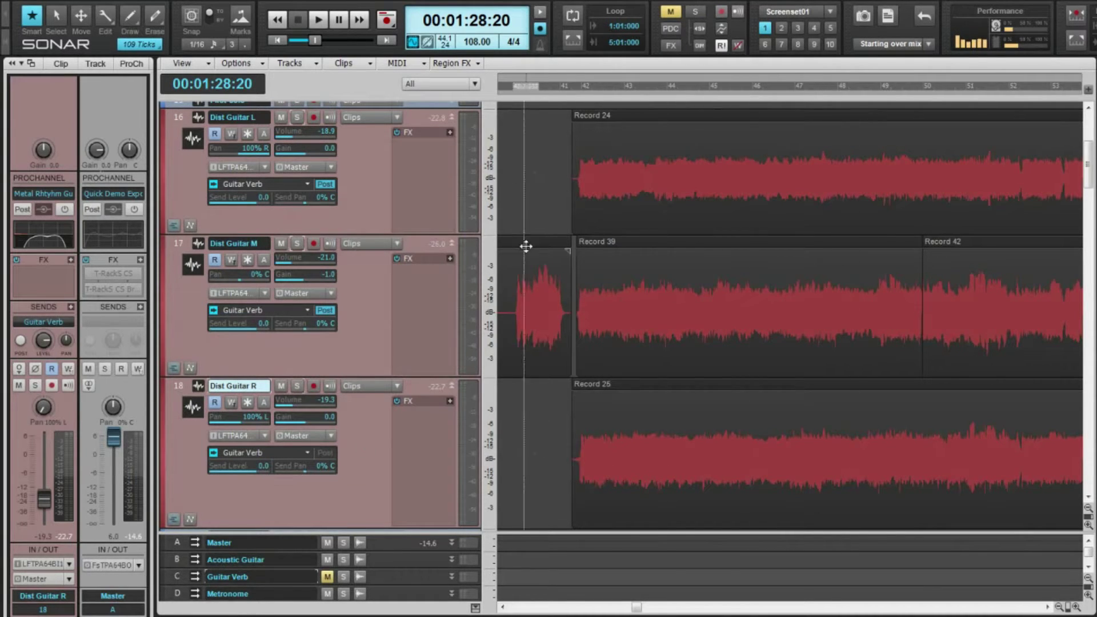
Step: Start playback, toggle solos on Dist Guitar L, M and R, then solo Dist Guitar M
key(space)
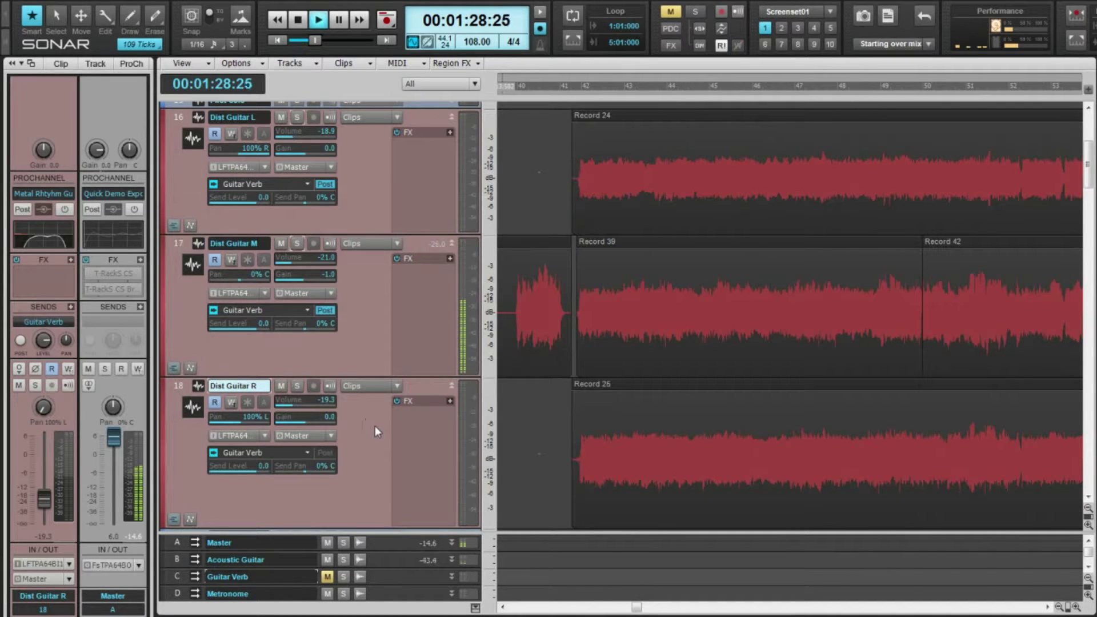
click(296, 386)
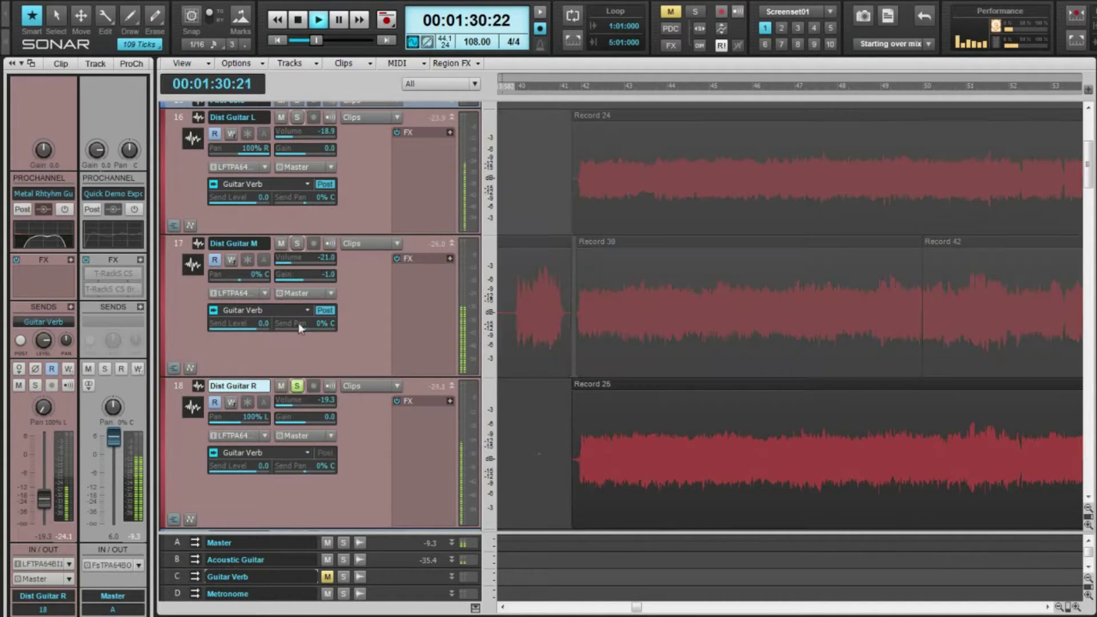
click(298, 243)
click(297, 118)
click(297, 243)
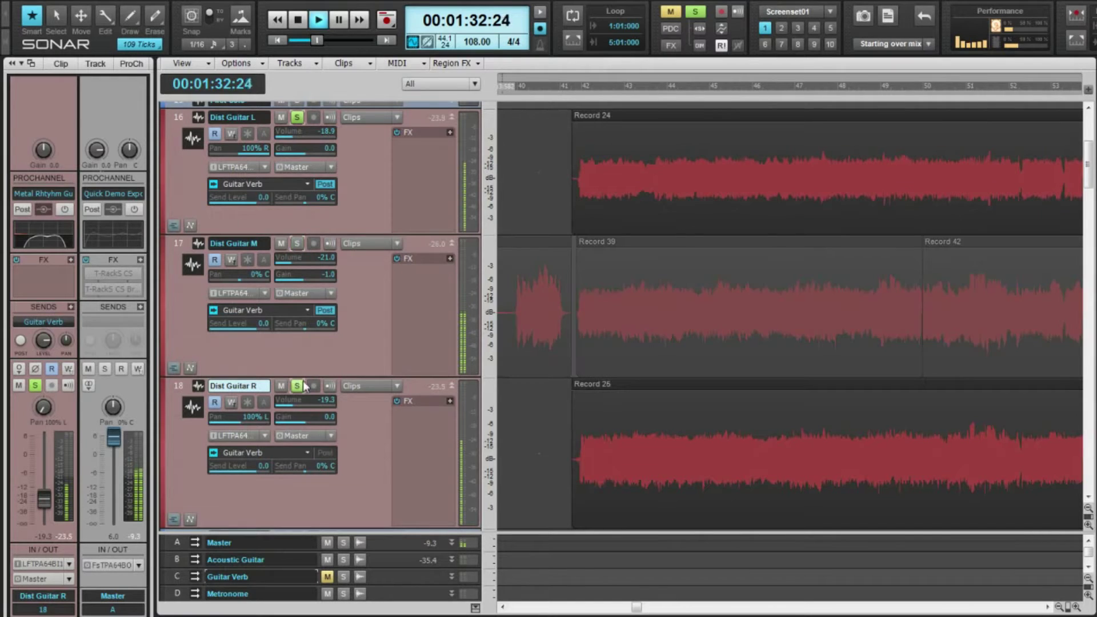
click(297, 118)
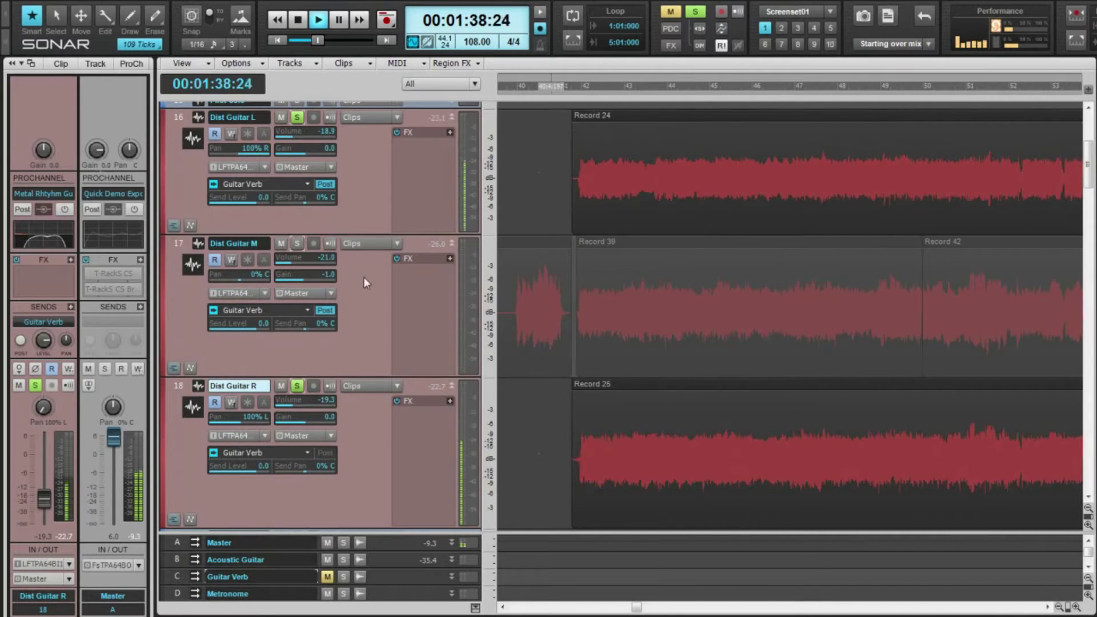
click(366, 309)
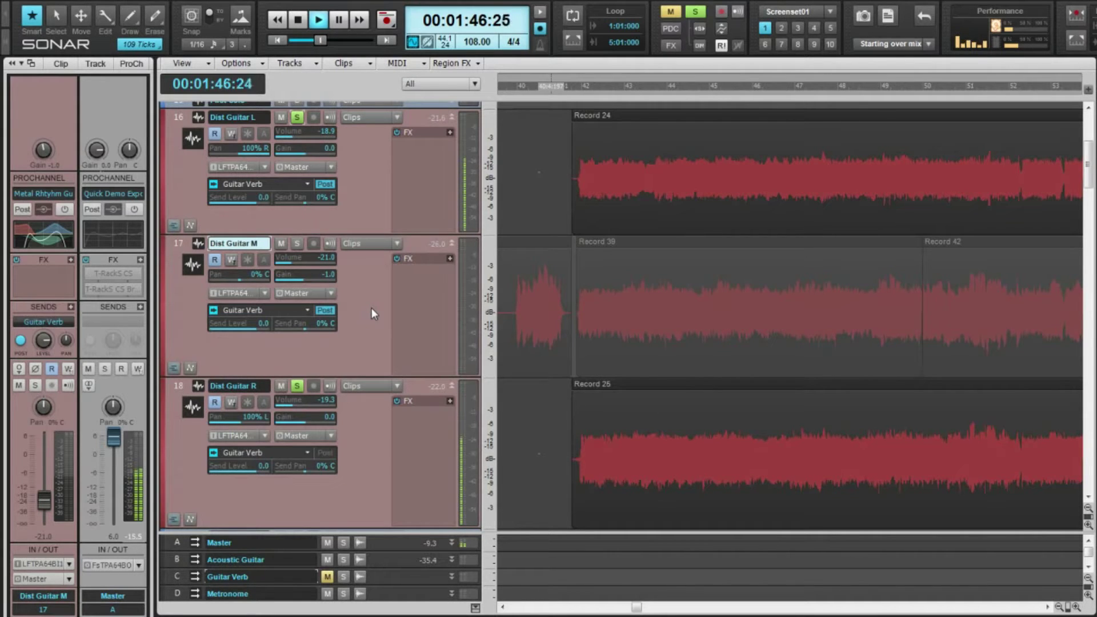
click(298, 244)
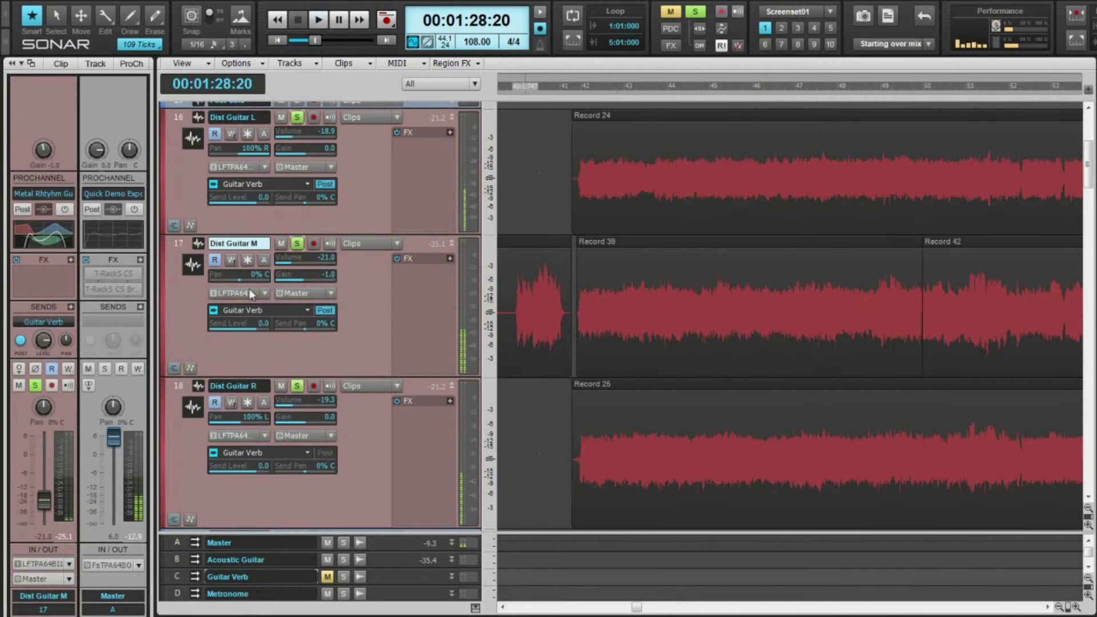
Step: Unsolo Dist Guitar L and R, replay, re-solo R and L, then stop playback
key(Down)
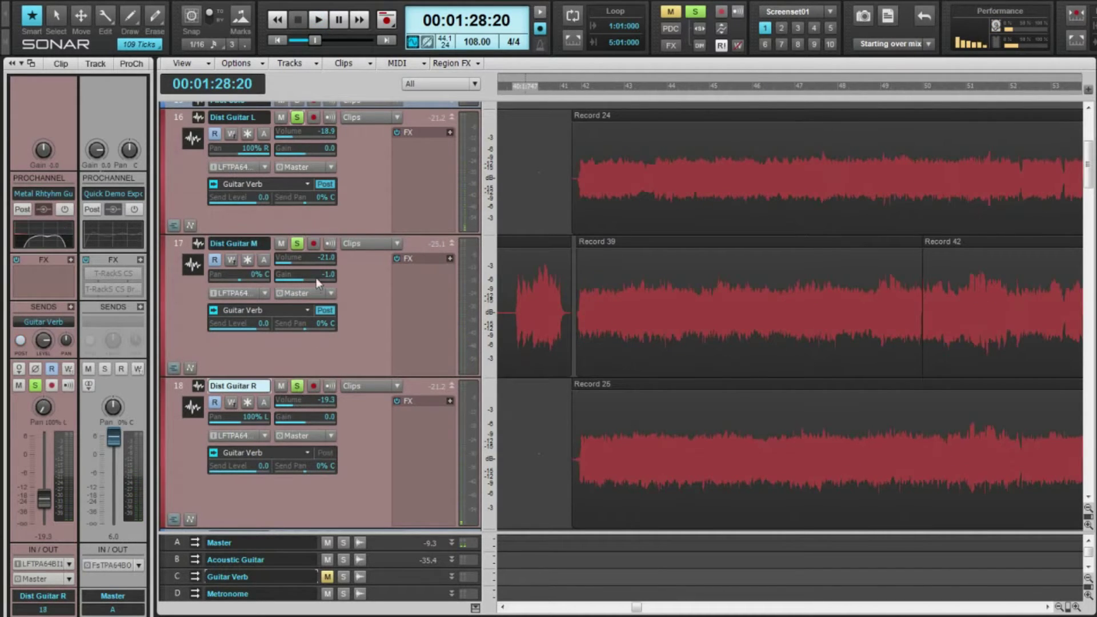
click(299, 119)
click(296, 387)
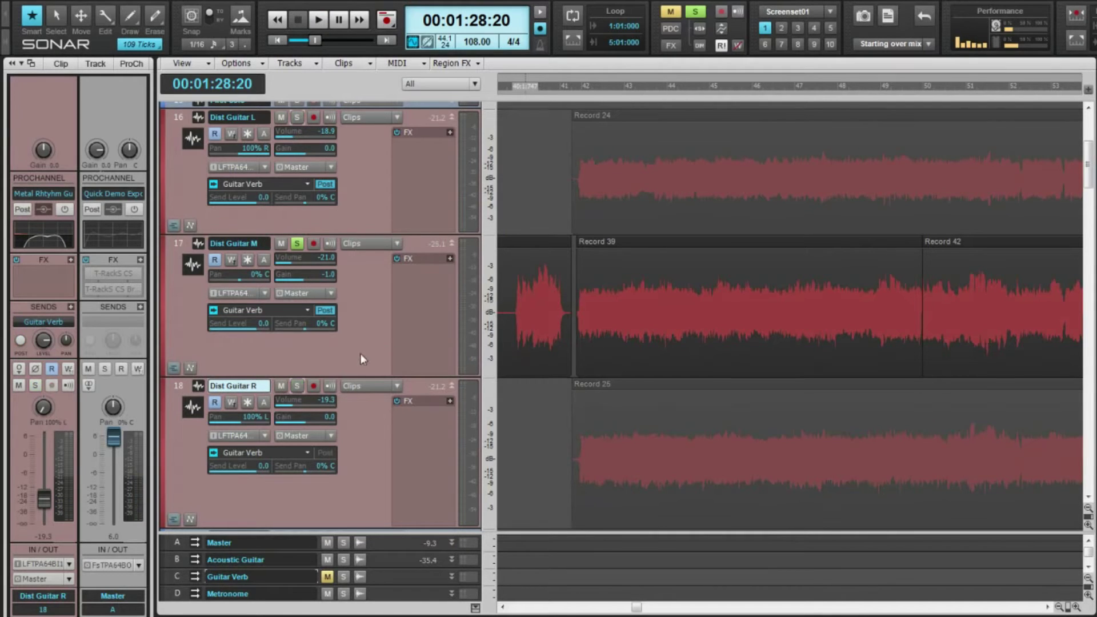
key(space)
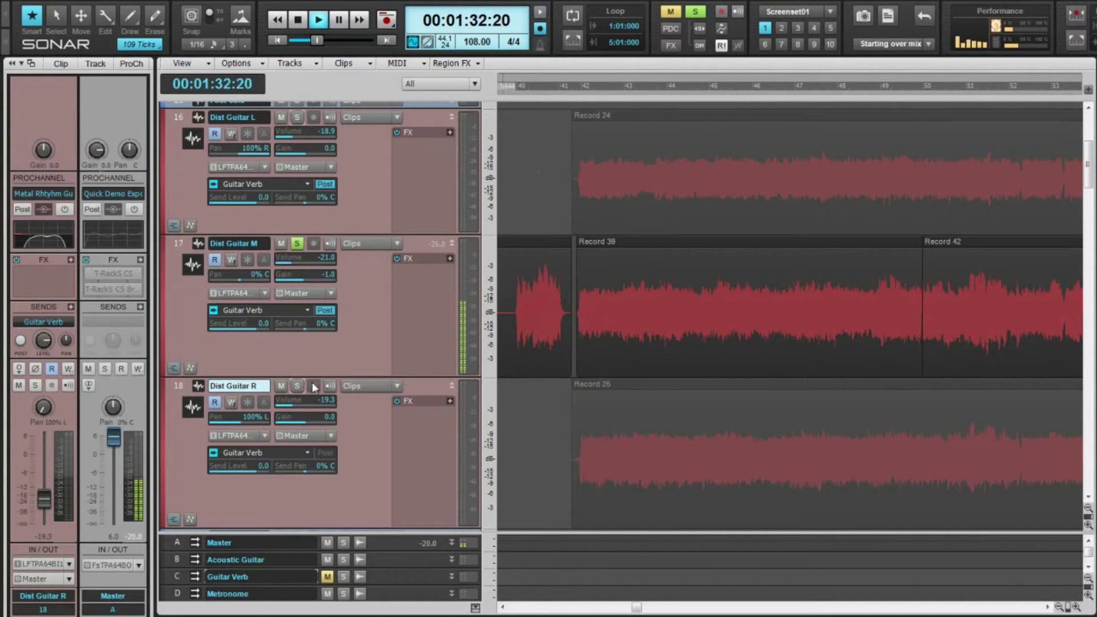
click(297, 386)
click(296, 117)
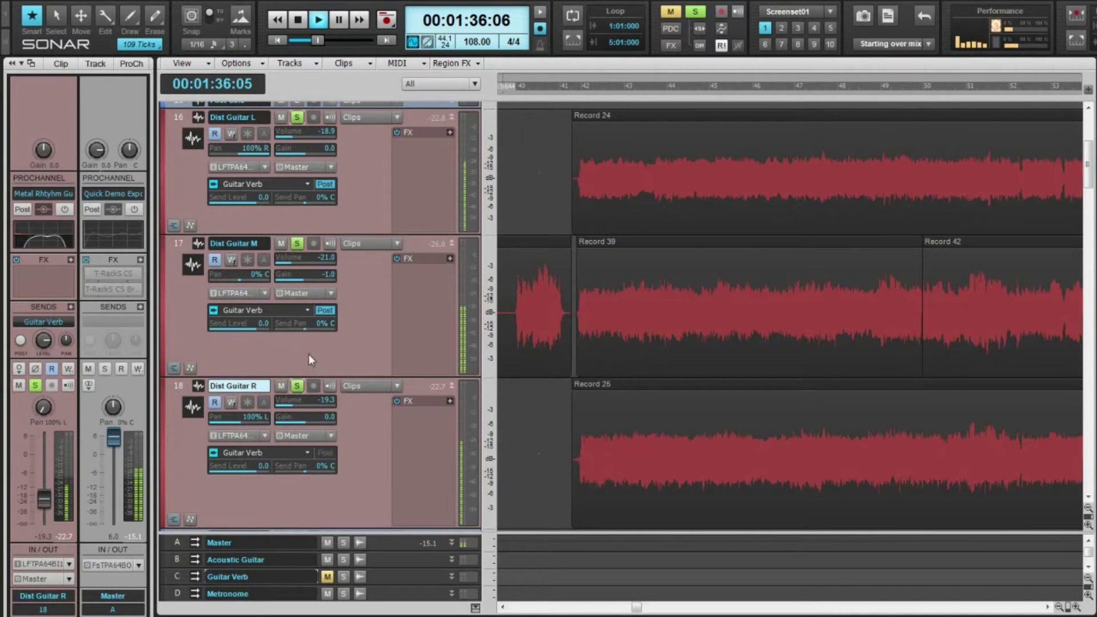
key(space)
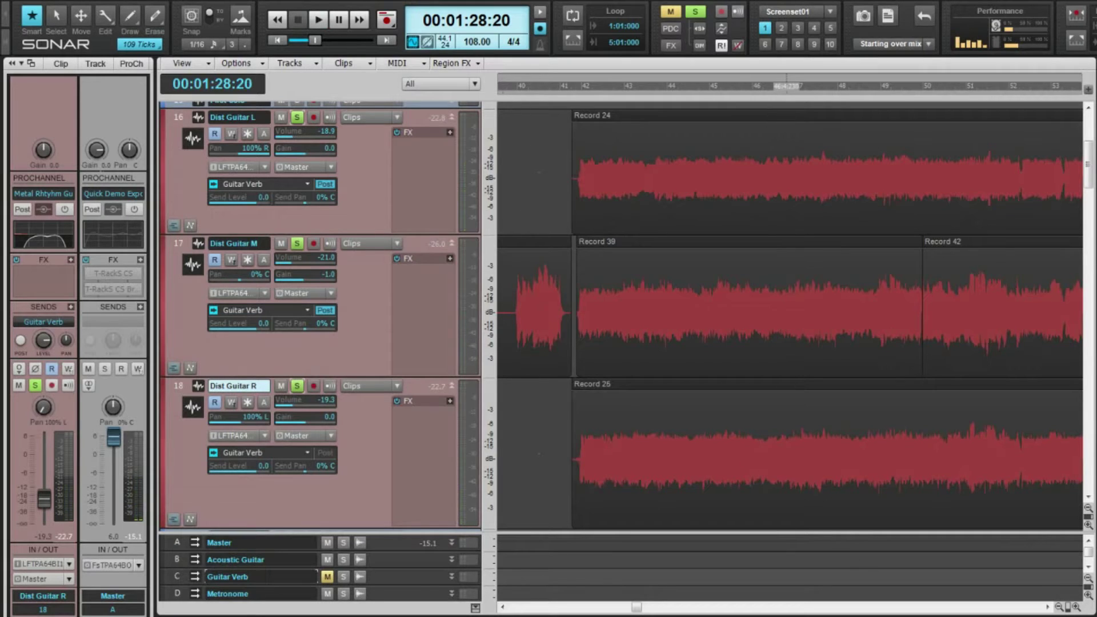
Step: Scroll the timeline left and the track pane until tracks 16–18 and their earlier clips show
drag(636, 609, 604, 608)
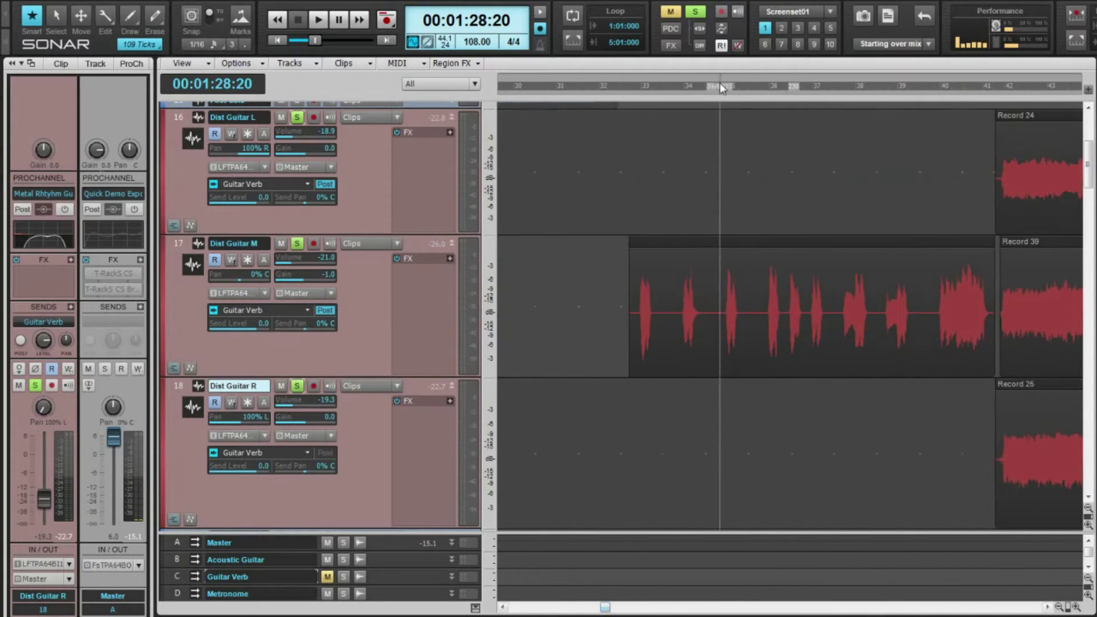
scroll(796, 314, up, 5)
scroll(566, 144, down, 7)
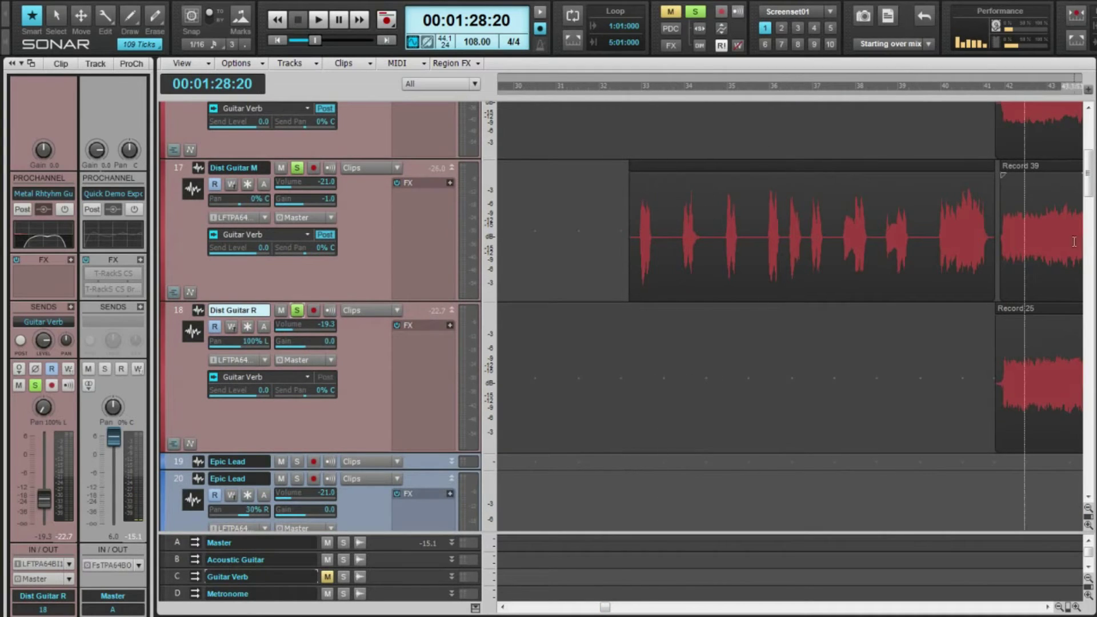
drag(605, 609, 623, 609)
scroll(761, 173, up, 3)
scroll(629, 343, down, 5)
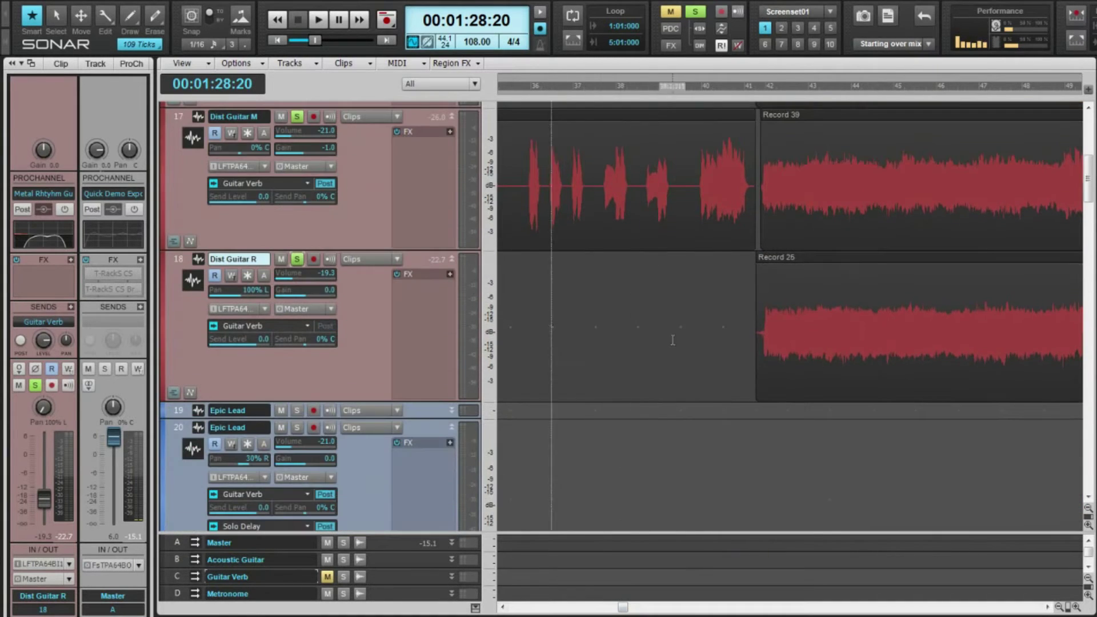
scroll(757, 407, up, 2)
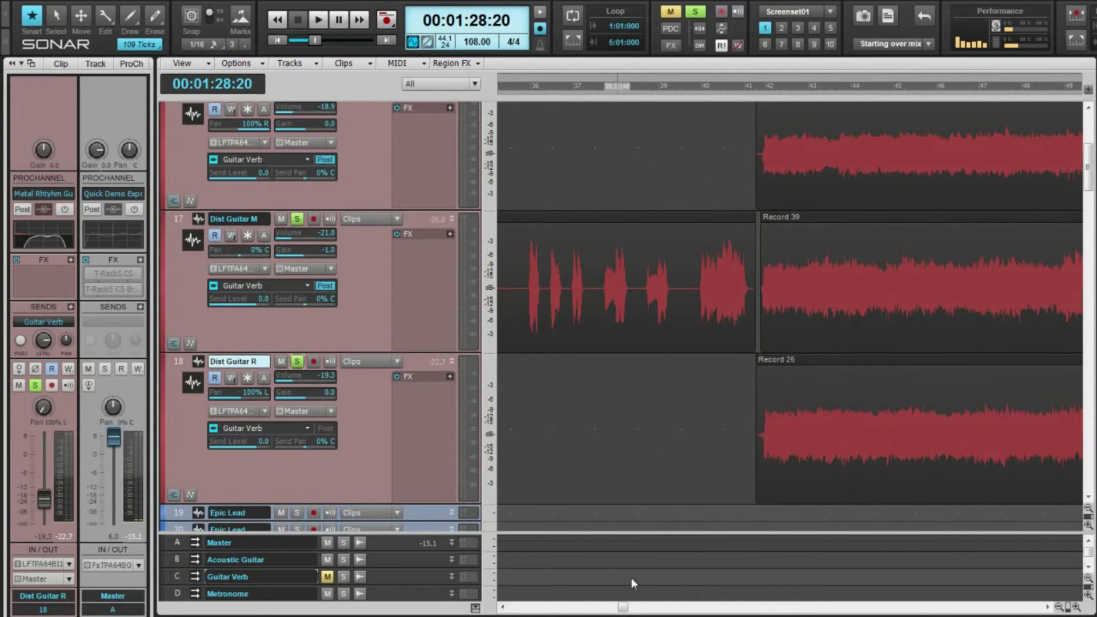
mouse_move(618, 607)
mouse_down()
mouse_move(640, 610)
mouse_move(598, 610)
mouse_move(615, 609)
mouse_up()
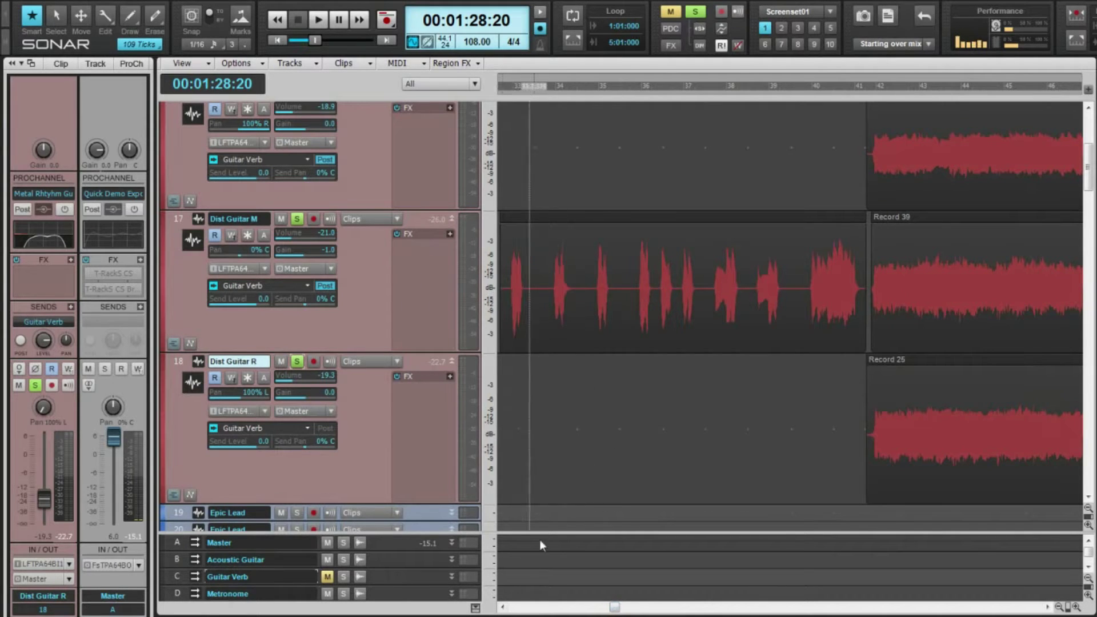
scroll(573, 182, left, 1)
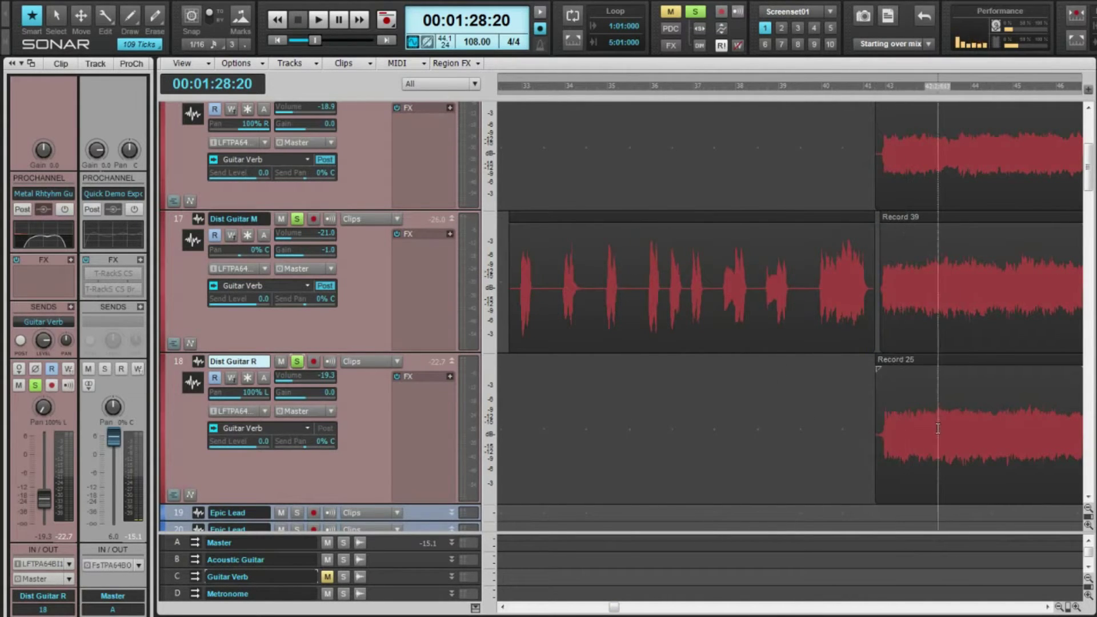
scroll(394, 292, up, 3)
scroll(395, 291, down, 3)
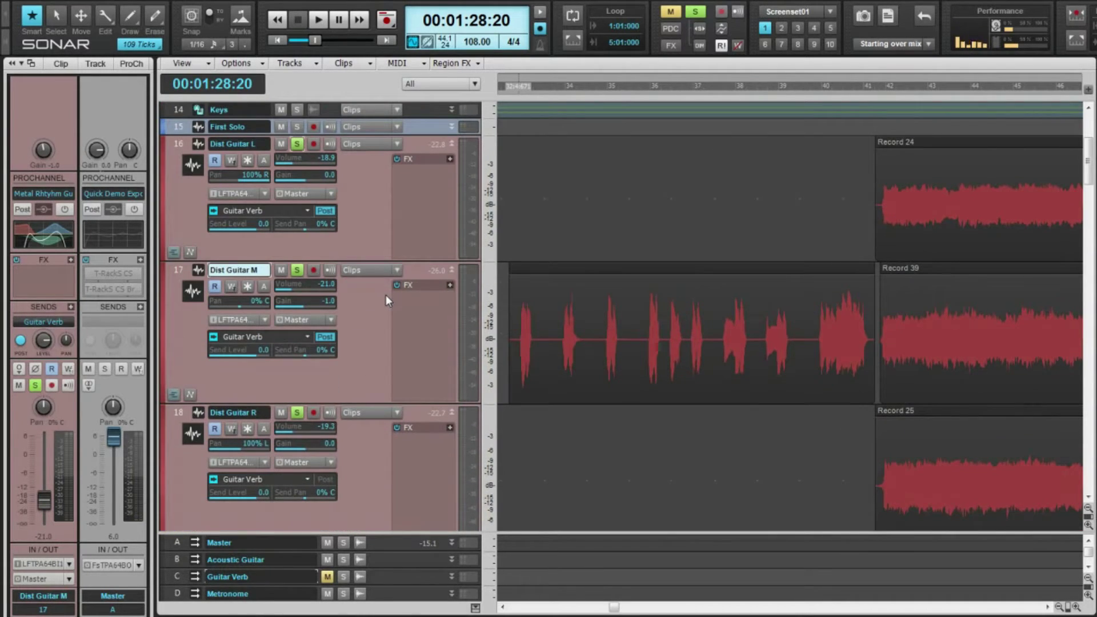
Step: Select Dist Guitar L and audition while taking M, R and L in and out of solo
click(345, 215)
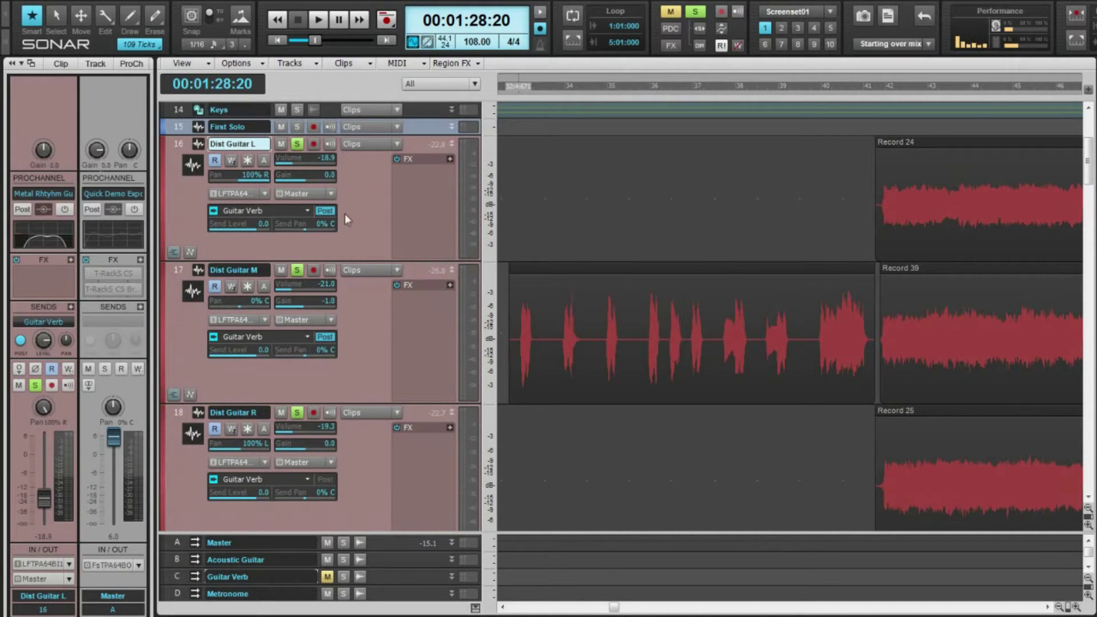
click(298, 271)
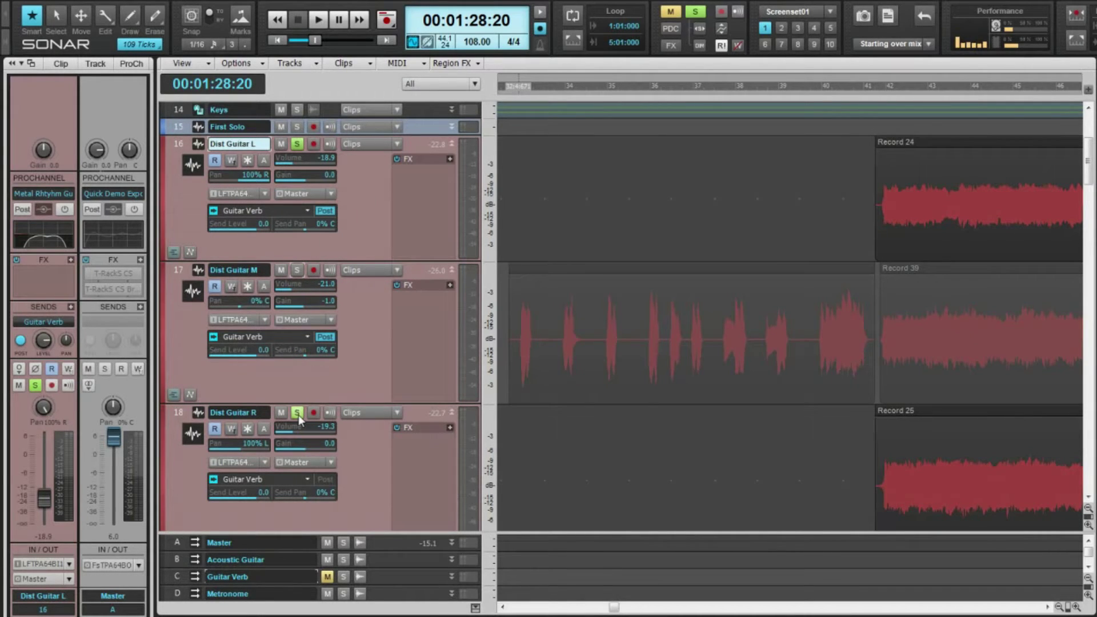
key(space)
click(297, 412)
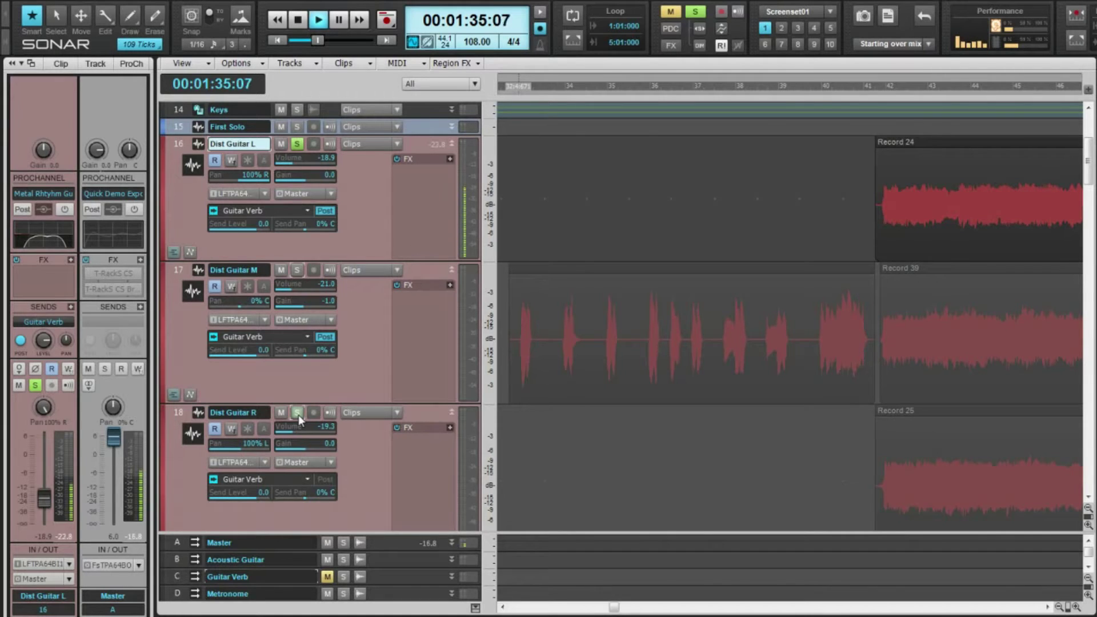
click(297, 413)
click(295, 144)
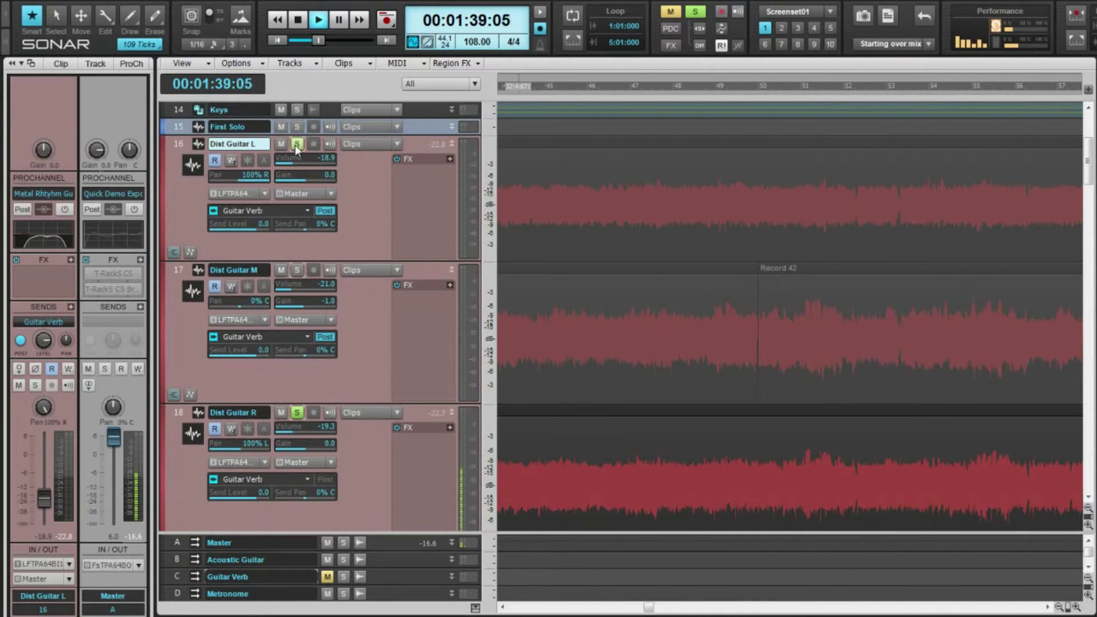
click(294, 145)
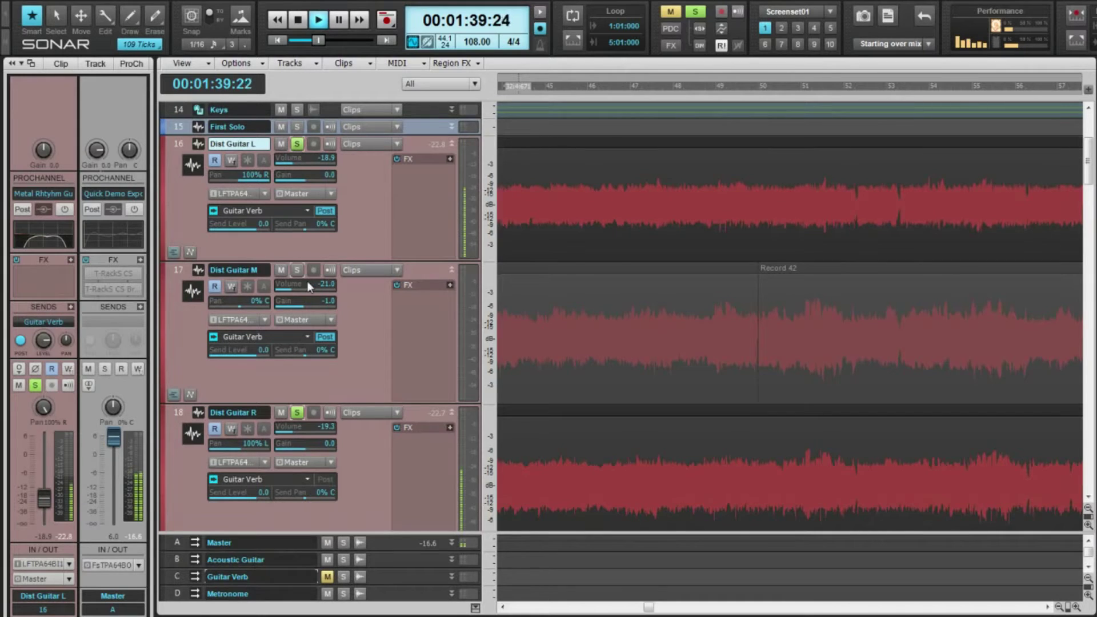
Step: Stop playback, re-solo Dist Guitar M and switch on Dist Guitar L's ProChannel
key(space)
click(295, 270)
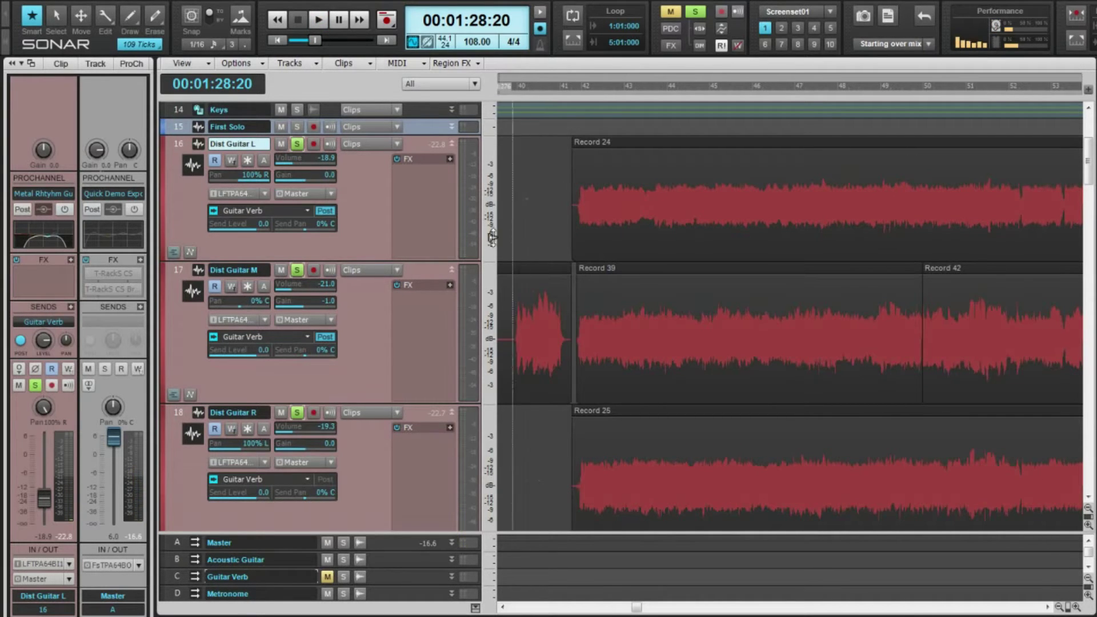
click(64, 210)
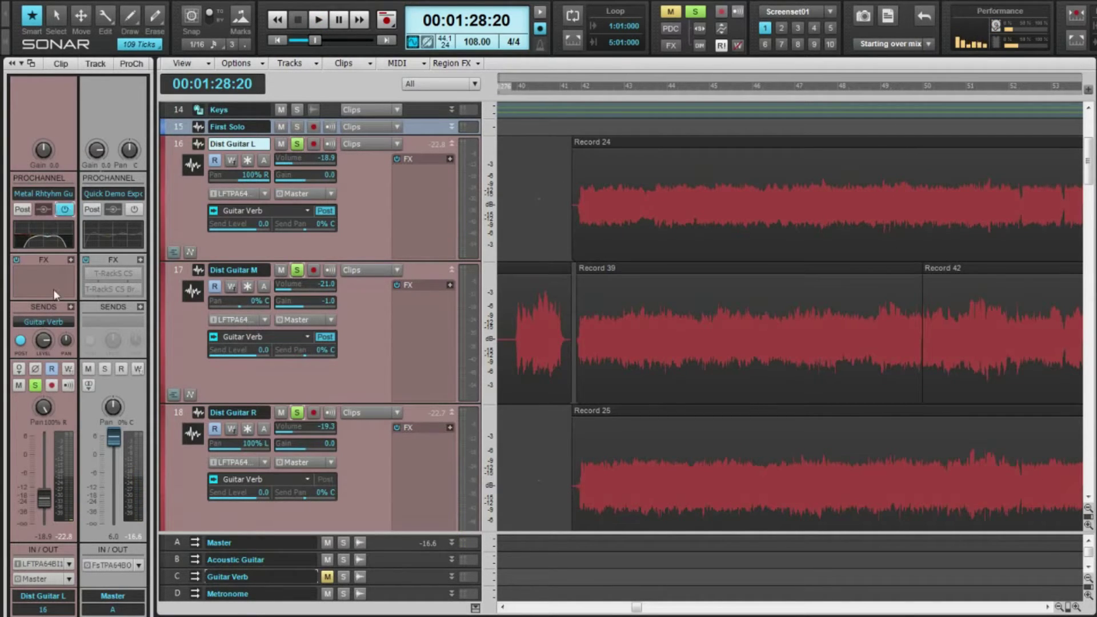
Step: Inspect Dist Guitar M, R and L in the Inspector, then unsolo Dist Guitar M
click(264, 292)
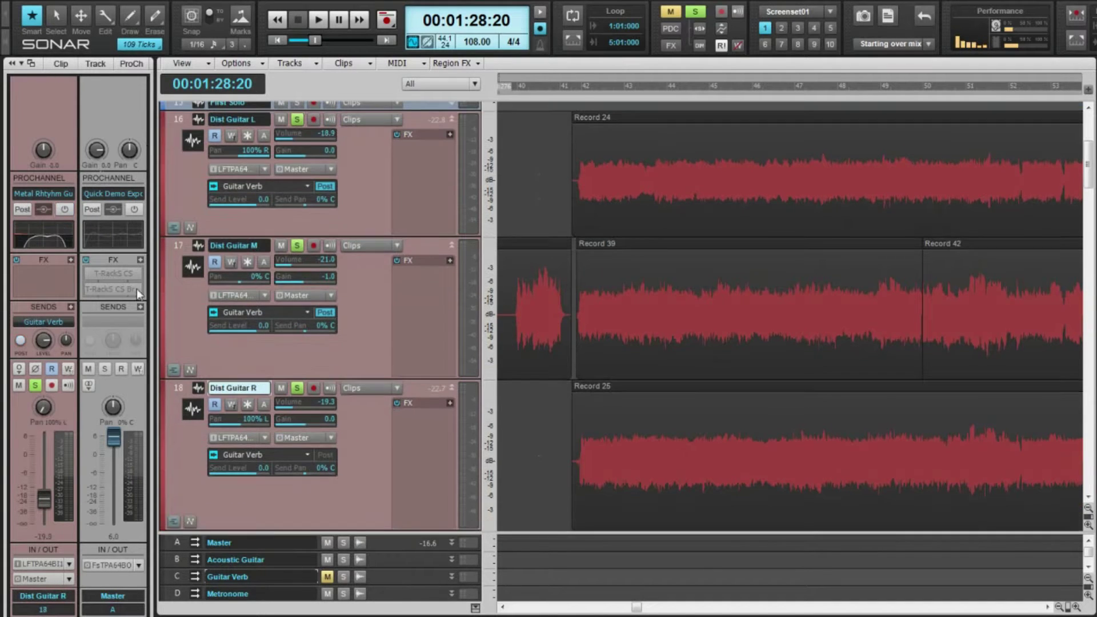
key(Down)
click(343, 322)
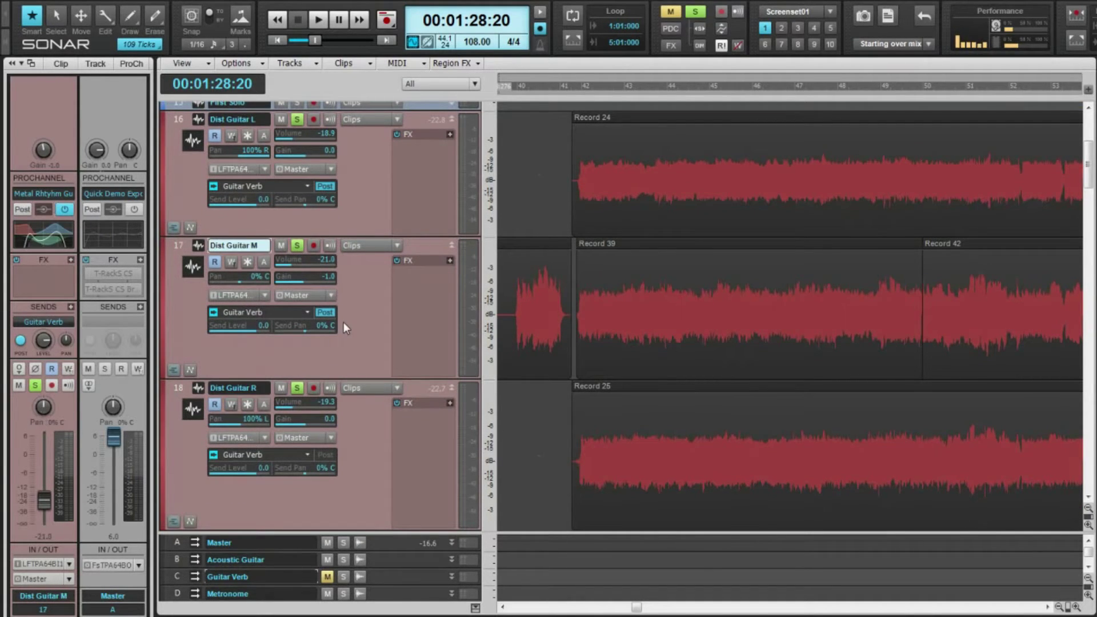
click(354, 198)
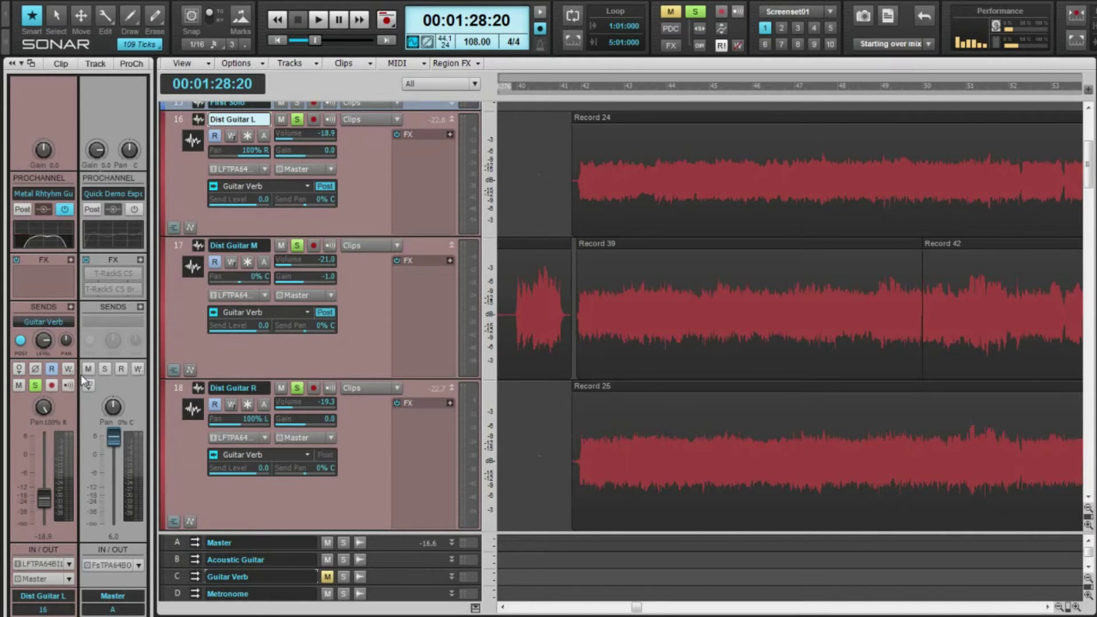
click(317, 339)
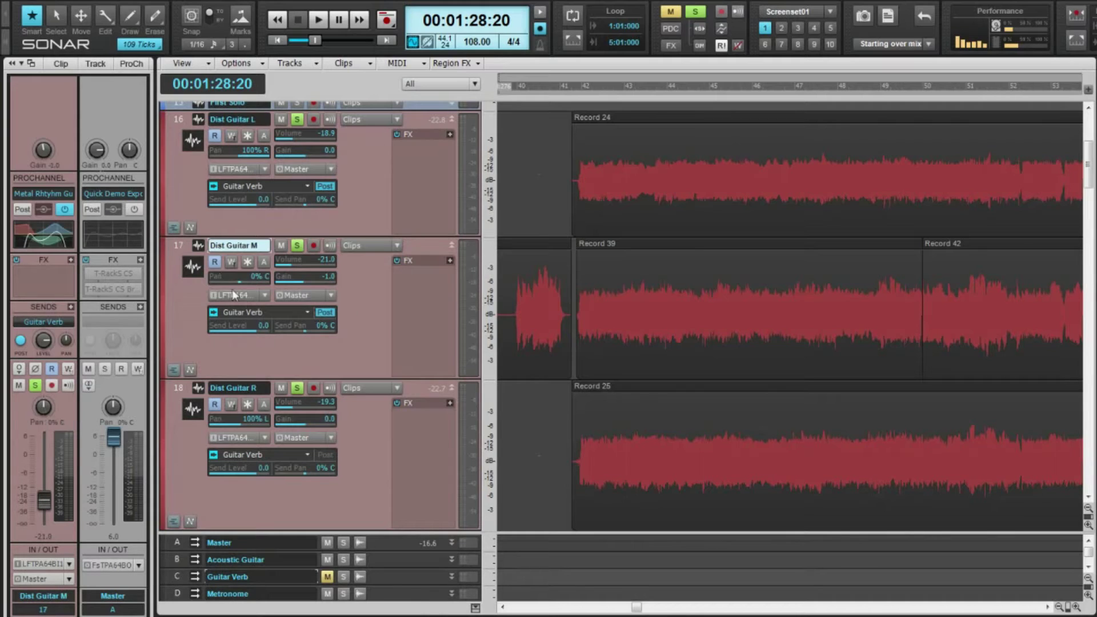
click(301, 393)
click(301, 392)
click(296, 245)
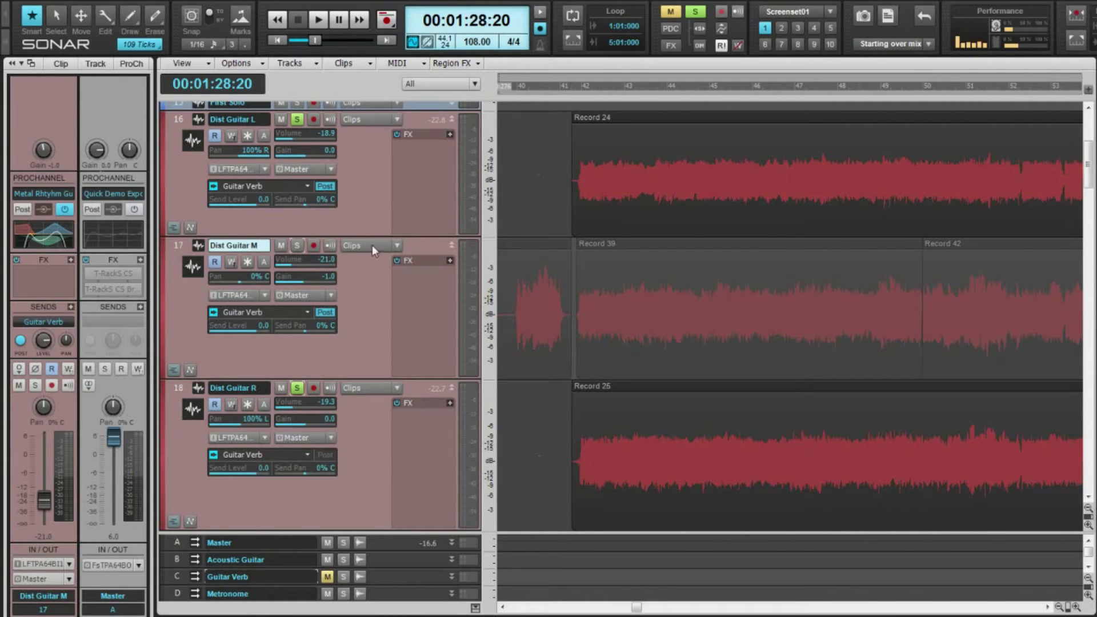
click(361, 204)
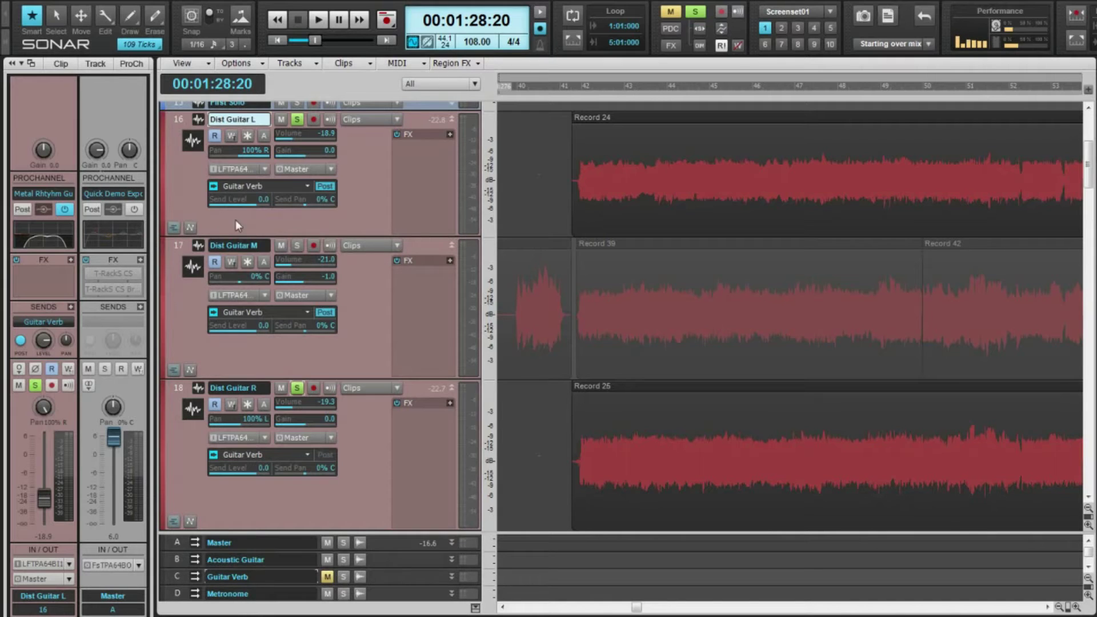
Step: Show the ProChannel tab, play, mute Dist Guitar M and toggle global solo off and back on
click(131, 63)
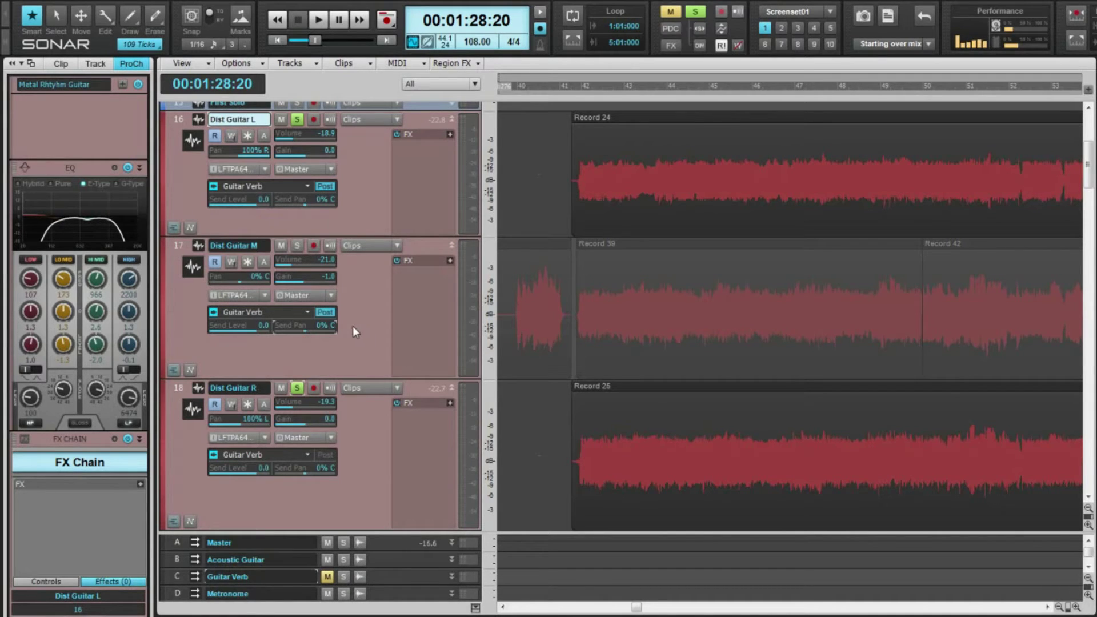
key(space)
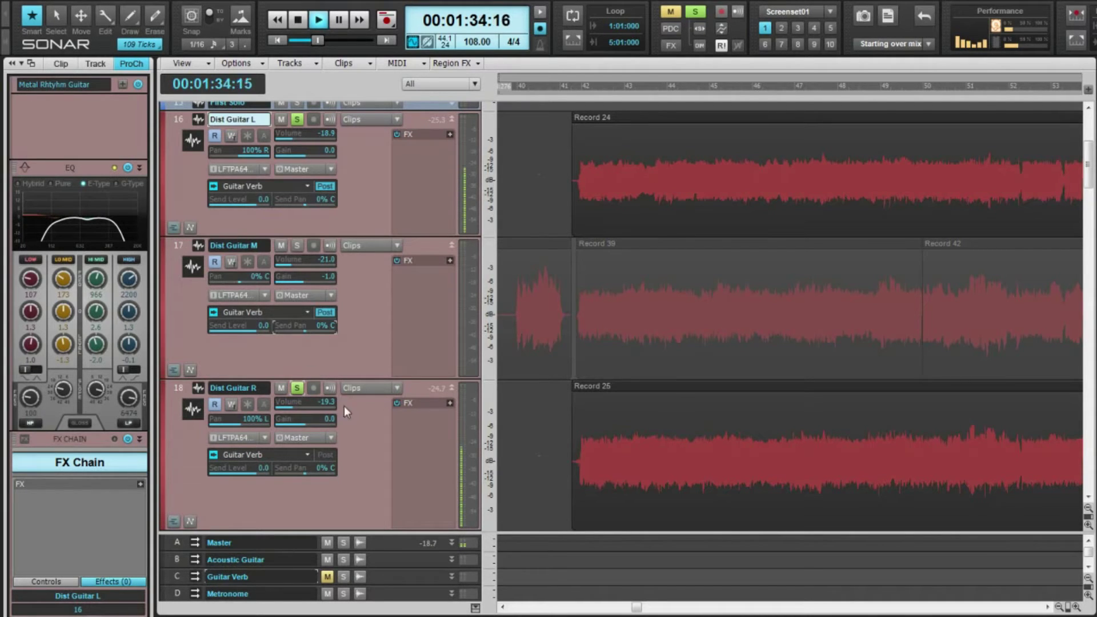
click(352, 346)
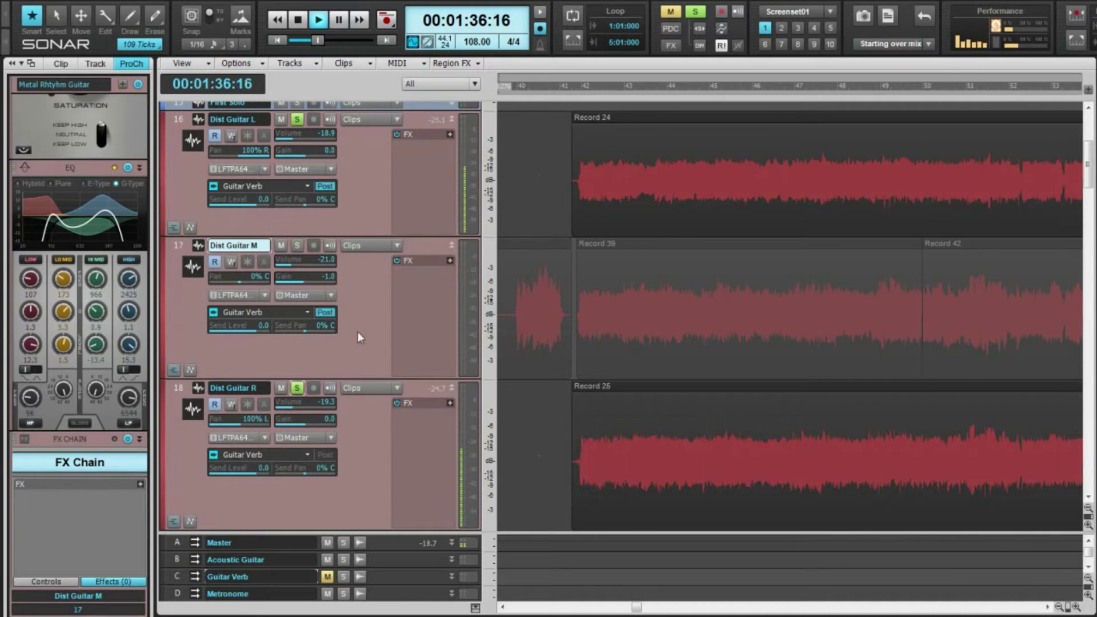
click(281, 246)
click(695, 12)
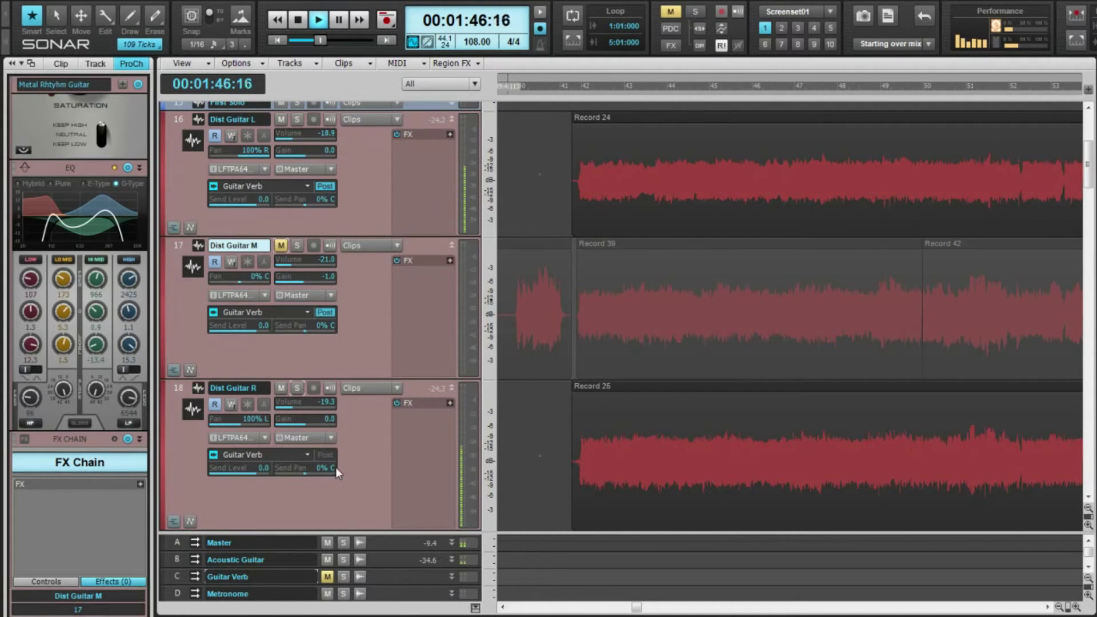
click(698, 13)
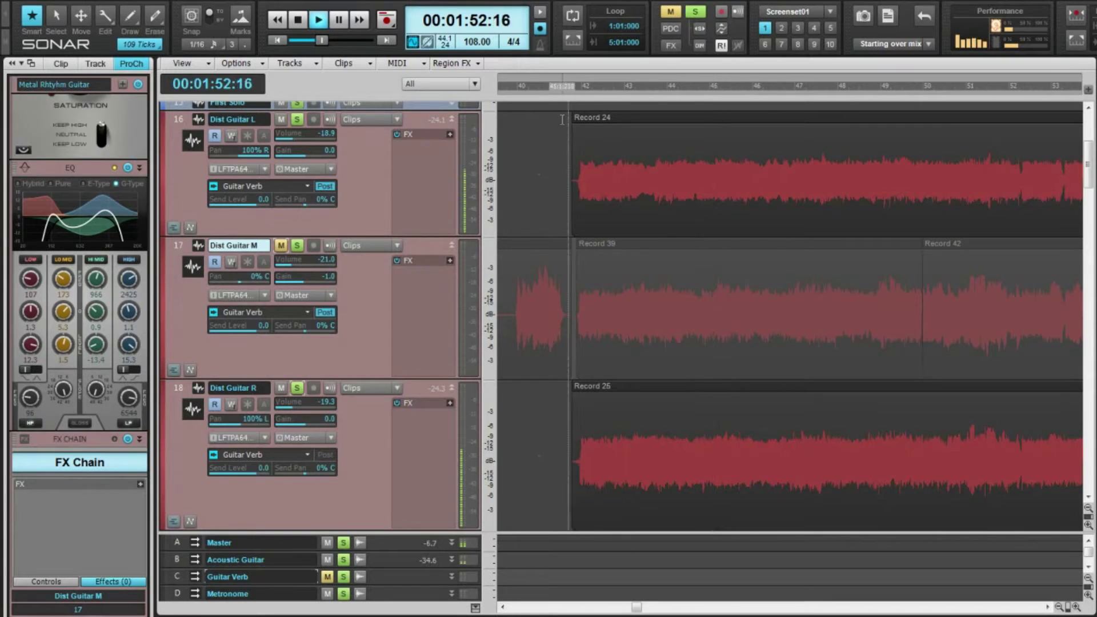
key(space)
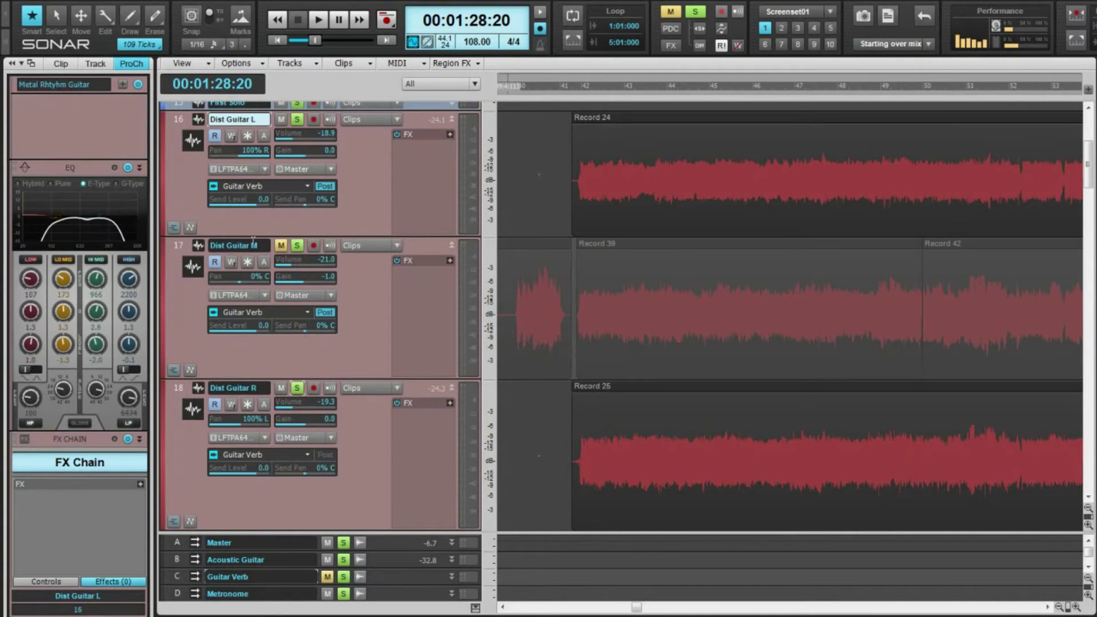
Step: Flip between Dist Guitar L, M and R to compare their ProChannel EQ and saturation
click(353, 195)
click(365, 320)
click(376, 423)
click(379, 177)
click(307, 341)
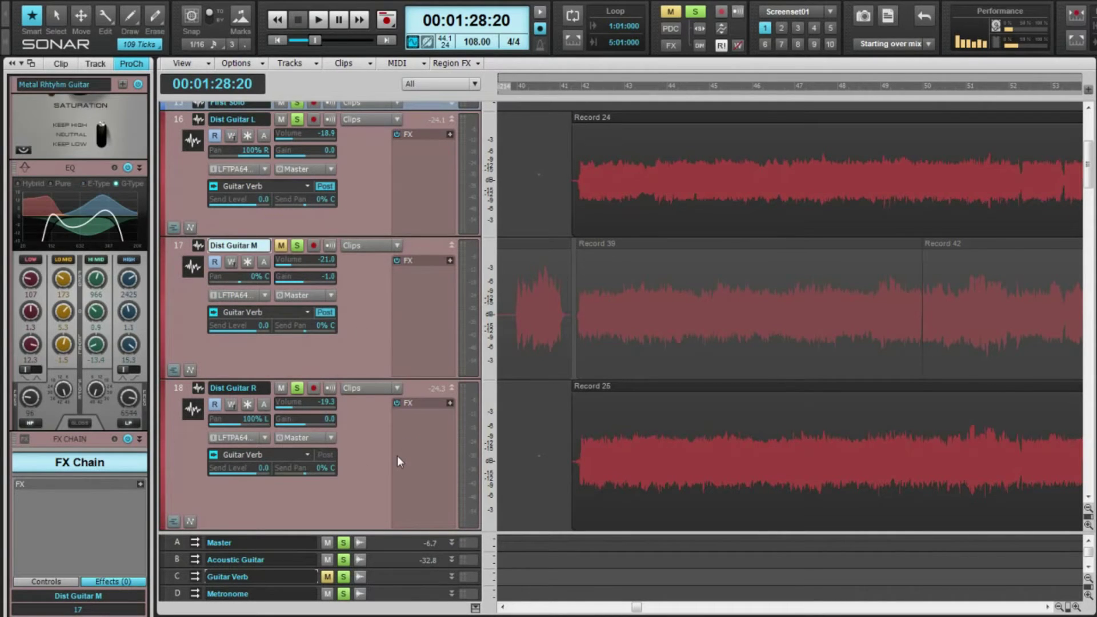
click(384, 443)
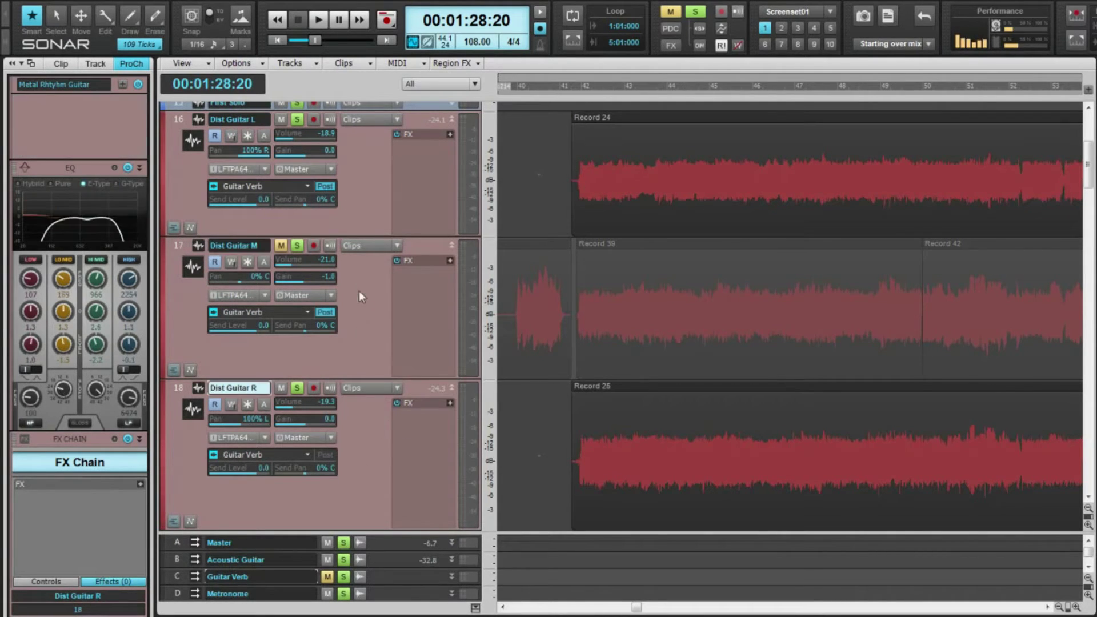
click(360, 307)
click(390, 428)
Step: Clear all solos, solo Dist Guitar L, M and R, and select Dist Guitar M
scroll(362, 434, up, 3)
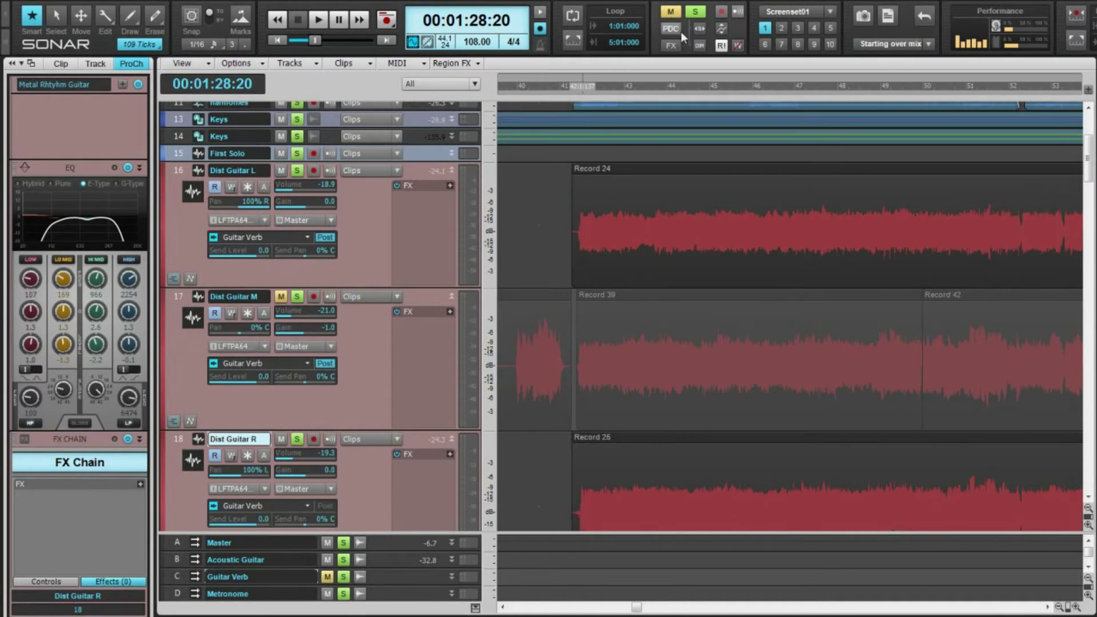
click(695, 12)
click(297, 170)
click(296, 296)
click(297, 439)
click(339, 411)
scroll(375, 379, down, 6)
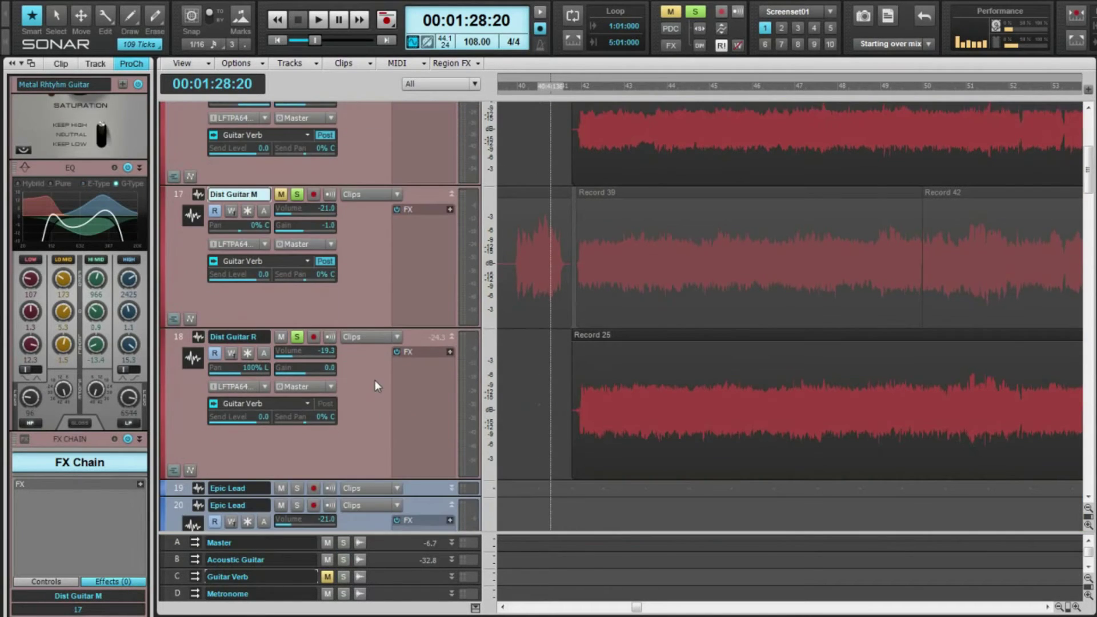
scroll(407, 362, up, 3)
Step: Unmute Dist Guitar M, unsolo Dist Guitar R and L, and briefly play then stop
click(281, 245)
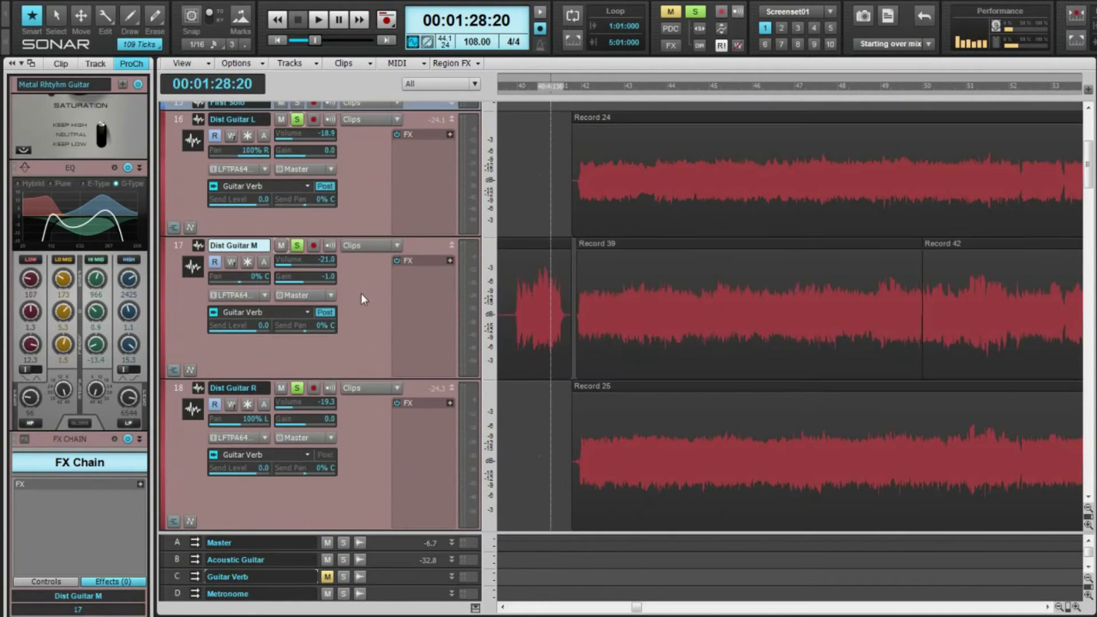
click(297, 388)
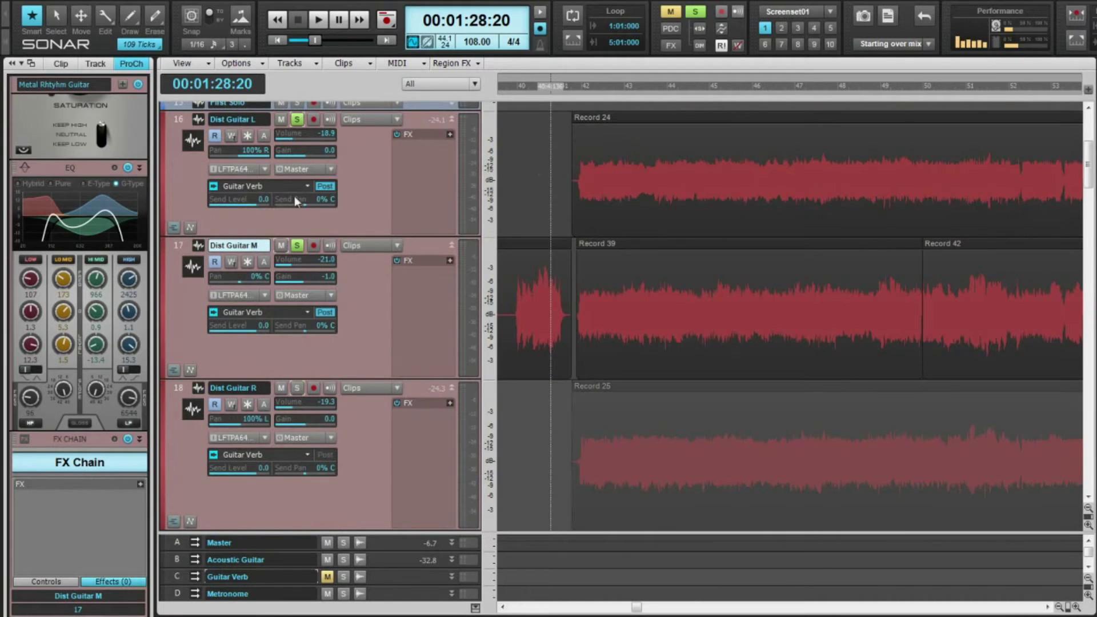
click(298, 120)
key(space)
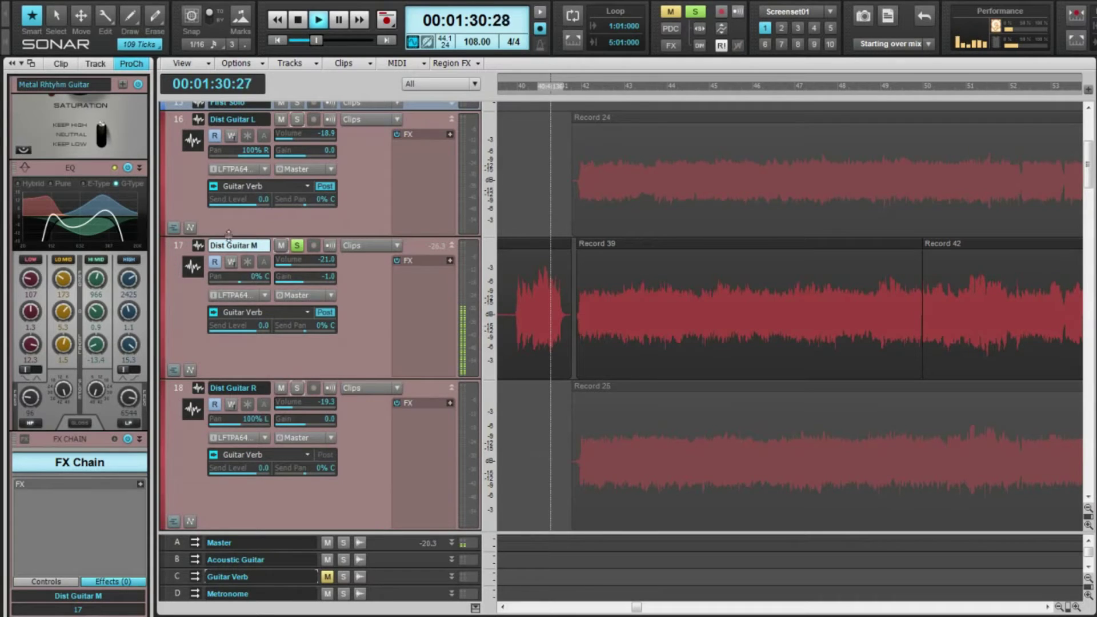
key(space)
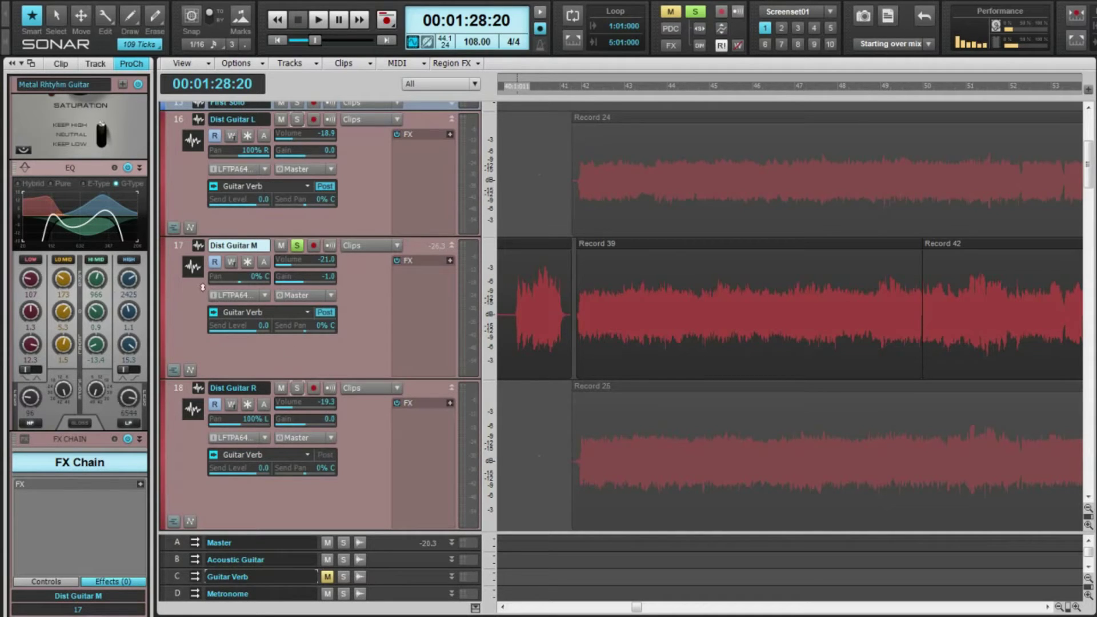
Step: Flip between Dist Guitar L, R and M to compare their ProChannel EQ settings
click(383, 211)
click(385, 457)
click(376, 201)
click(380, 475)
click(379, 195)
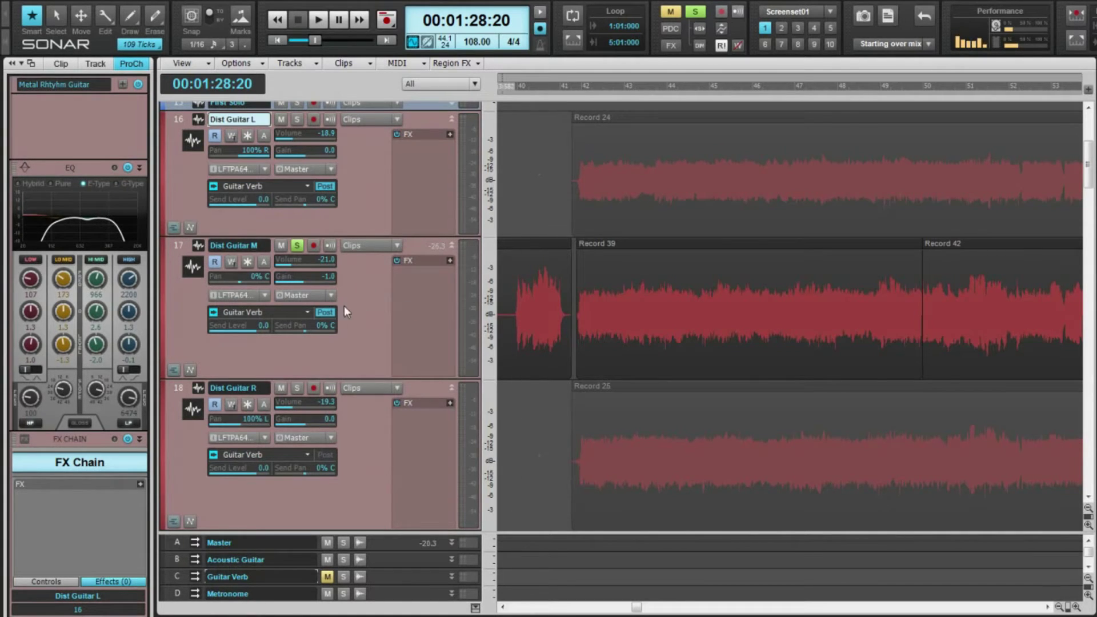
click(369, 327)
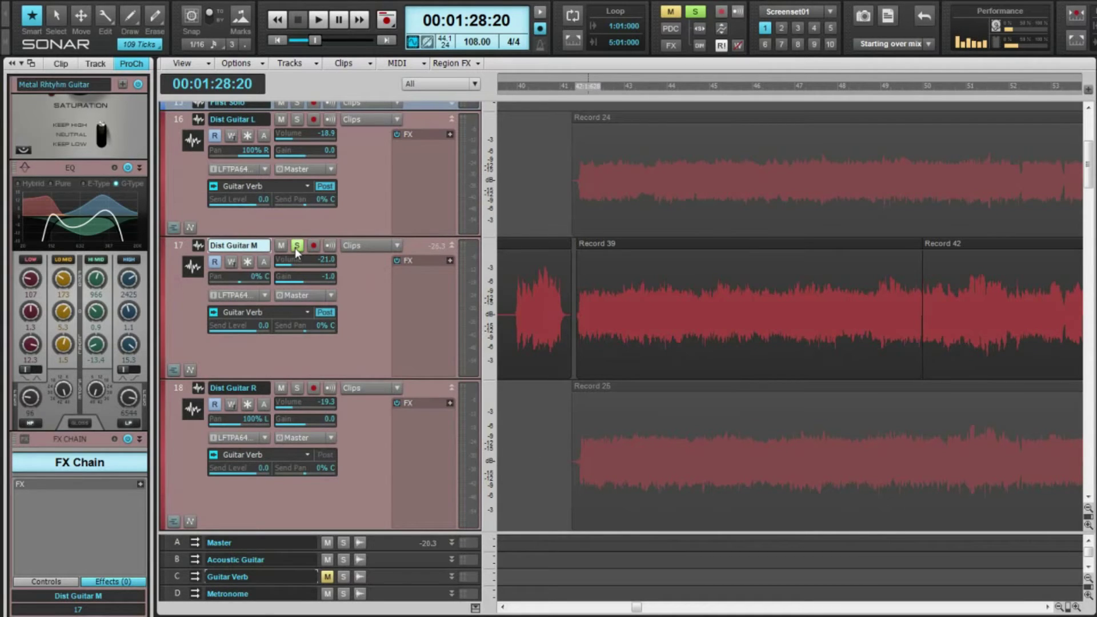
Step: Solo Dist Guitar L and R, unsolo Dist Guitar M, and start playback
click(297, 119)
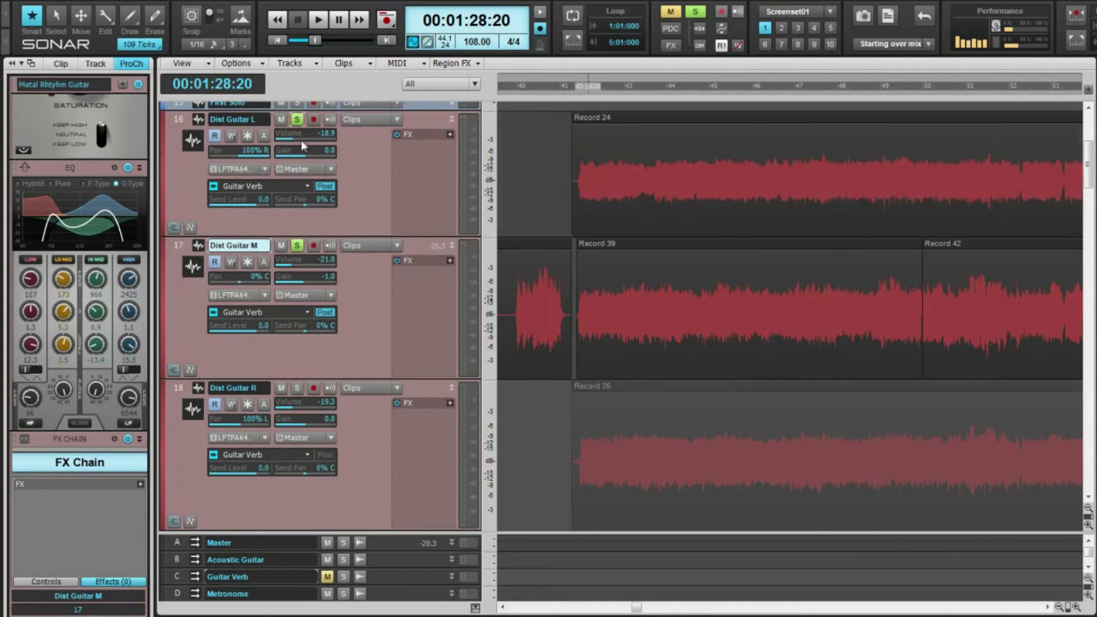
click(297, 387)
click(297, 245)
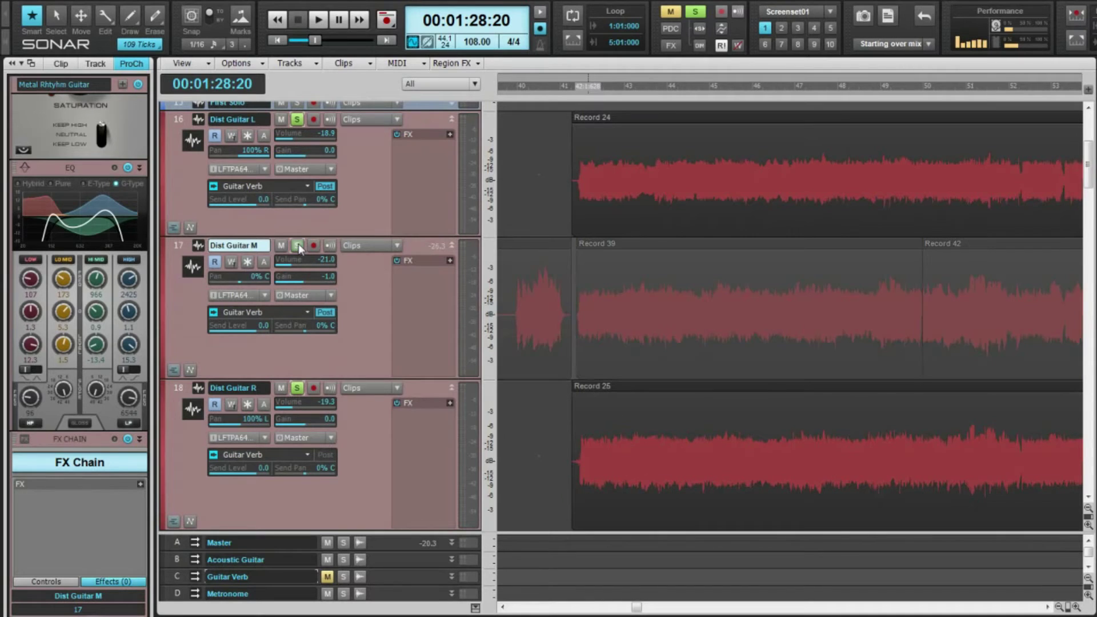
key(space)
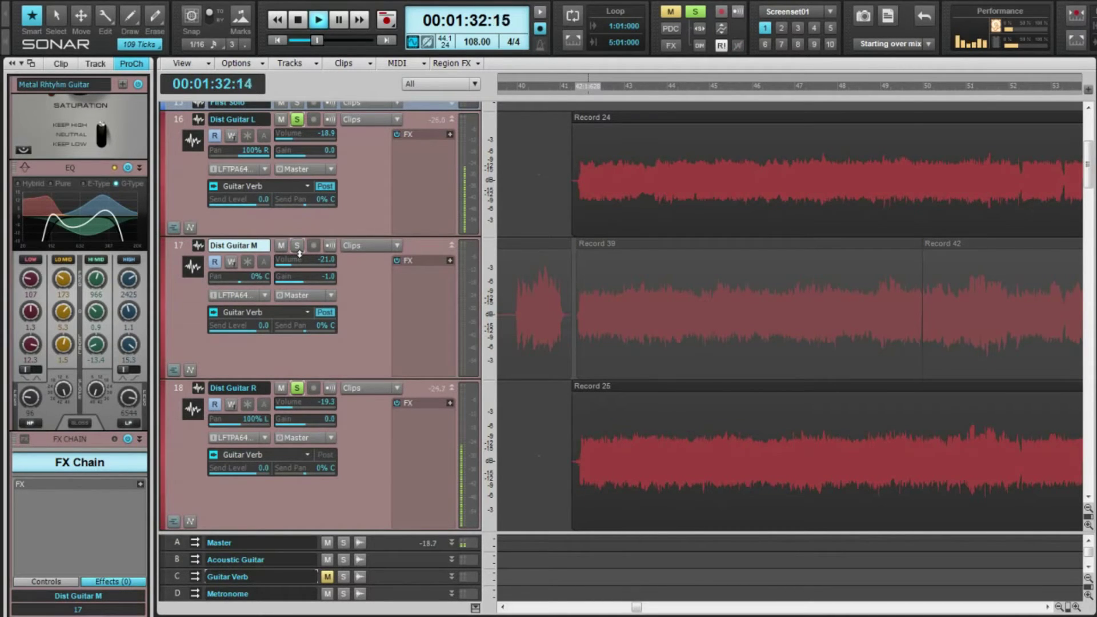
Step: Jump playback ahead toward bar 75, stop, and set the position to 3:01:26
click(980, 88)
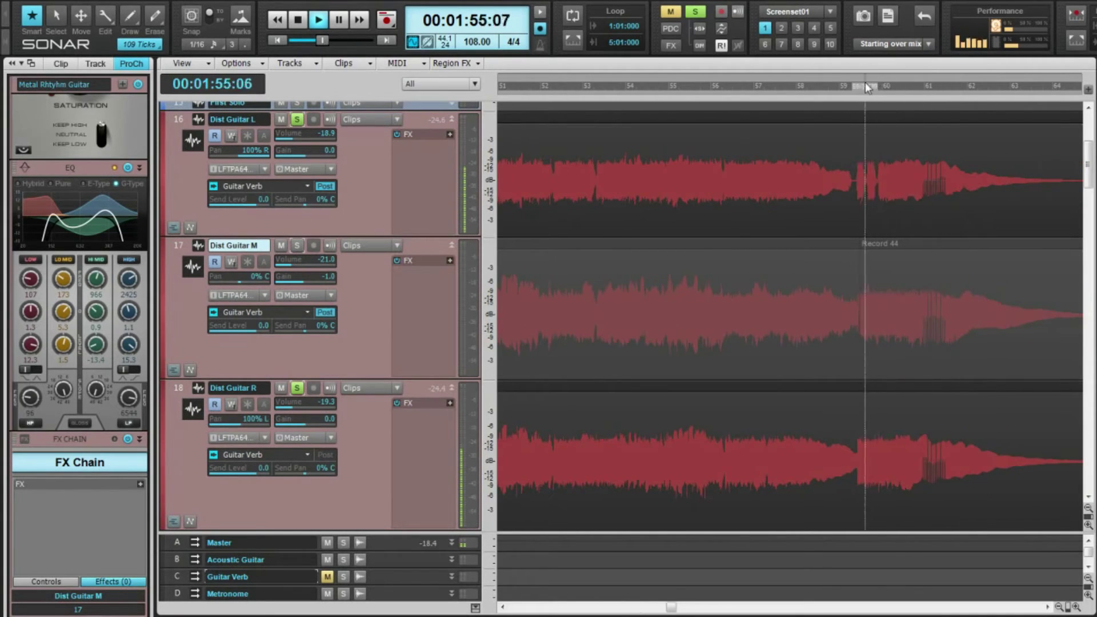
click(1075, 95)
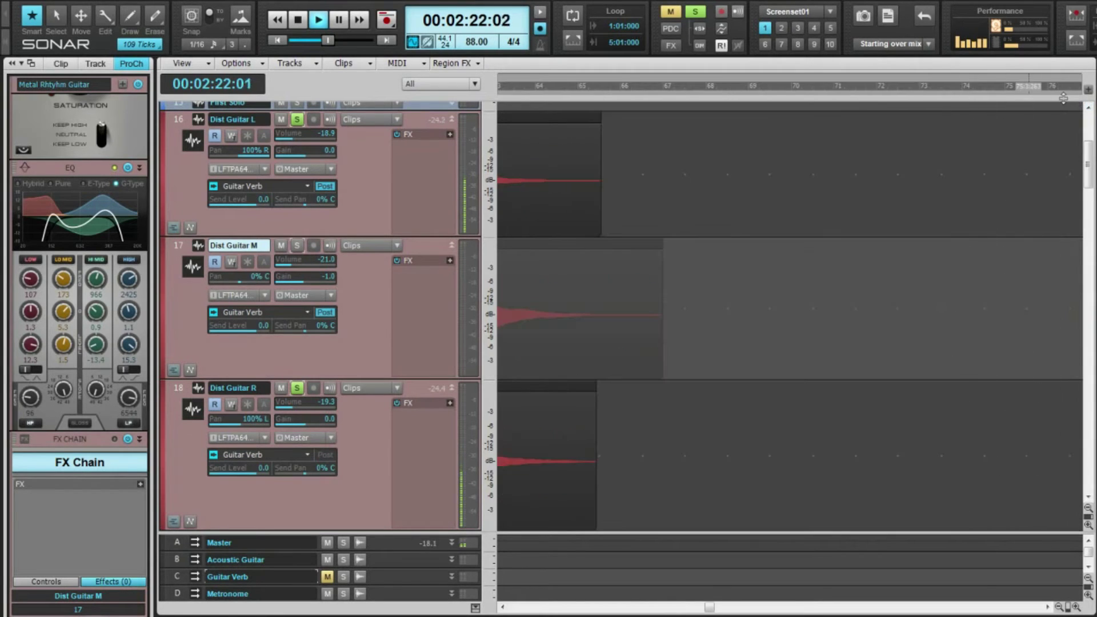
click(1065, 92)
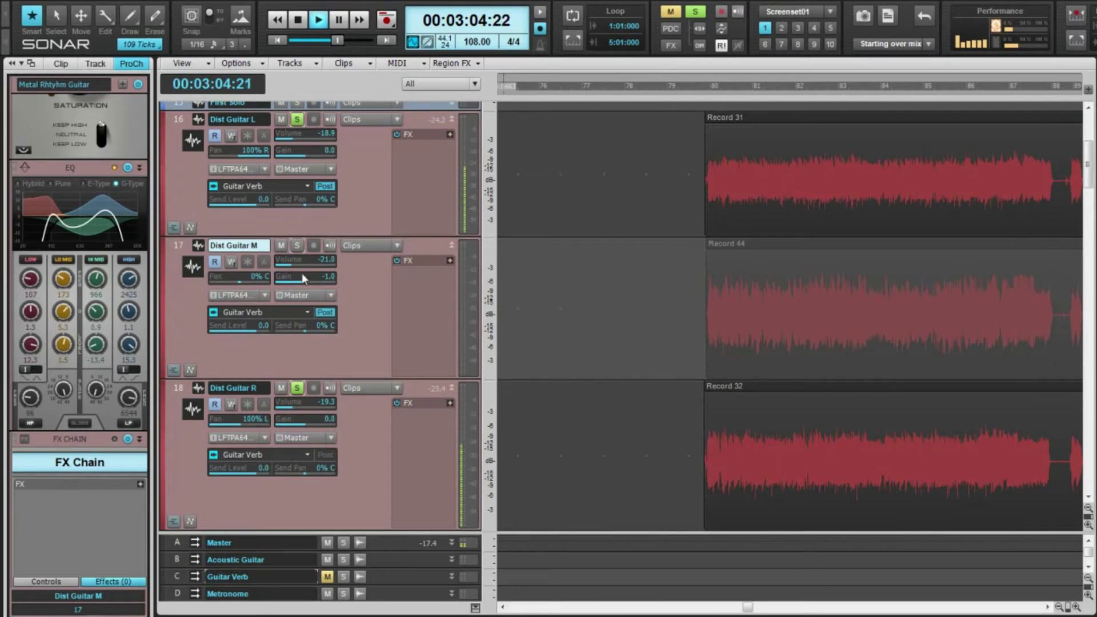
key(space)
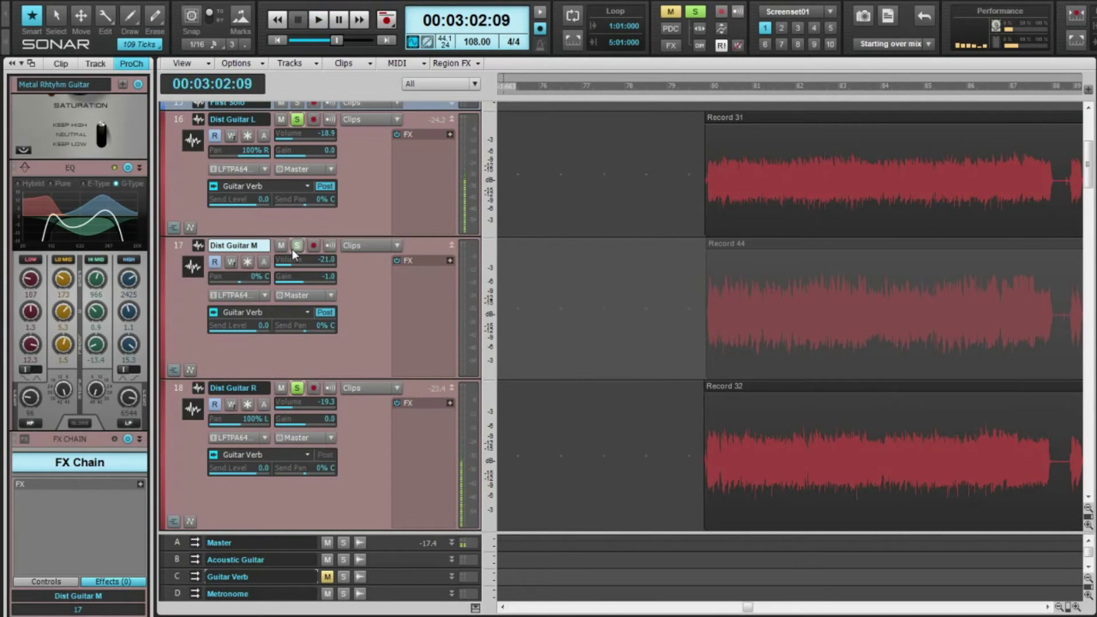
click(705, 93)
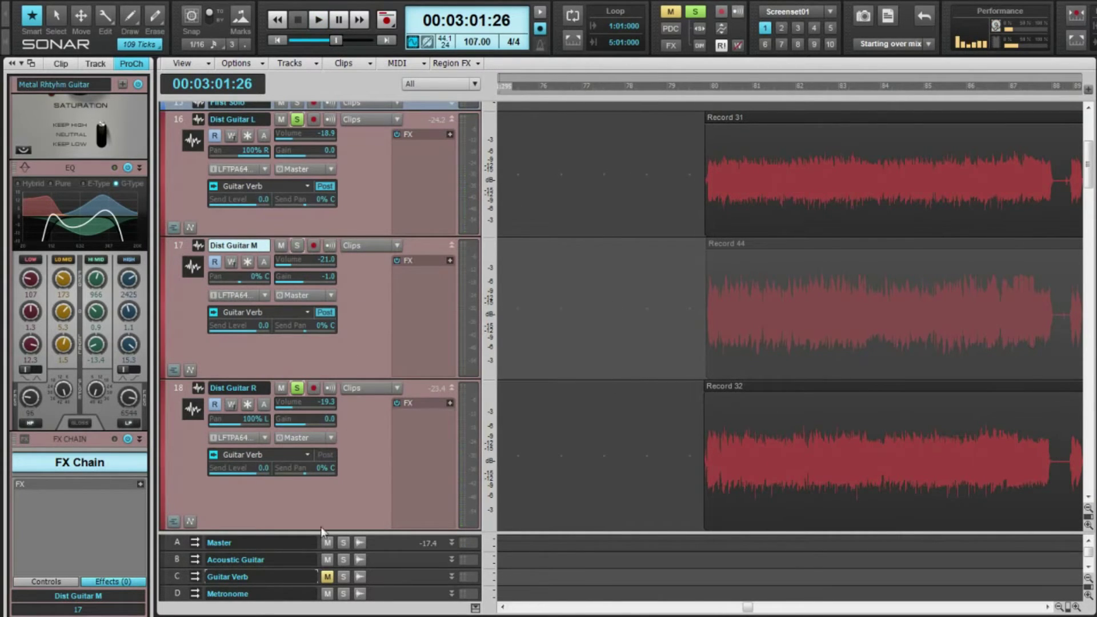
Step: Solo the Bass track alongside the soloed guitars and play the mix briefly
click(350, 461)
scroll(345, 485, down, 3)
scroll(300, 426, down, 8)
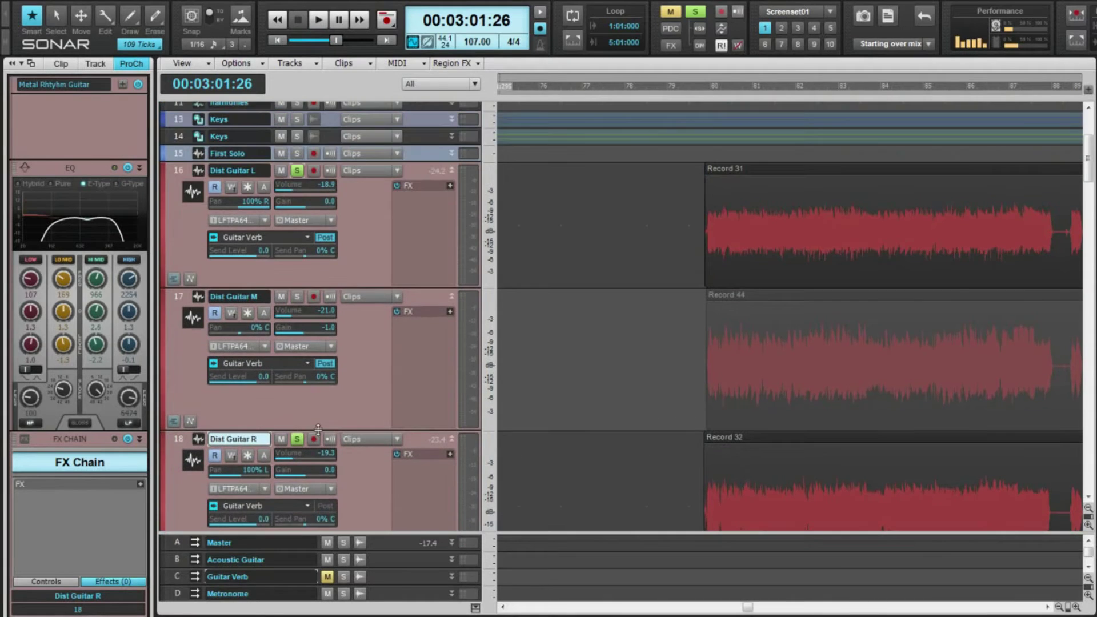
scroll(327, 425, down, 5)
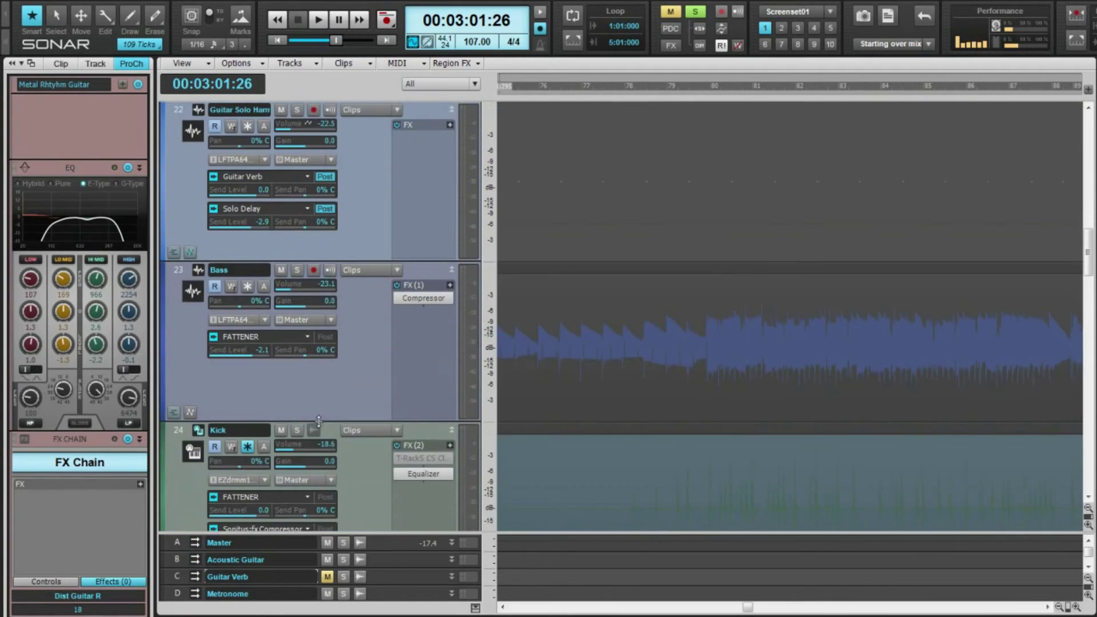
click(296, 270)
key(space)
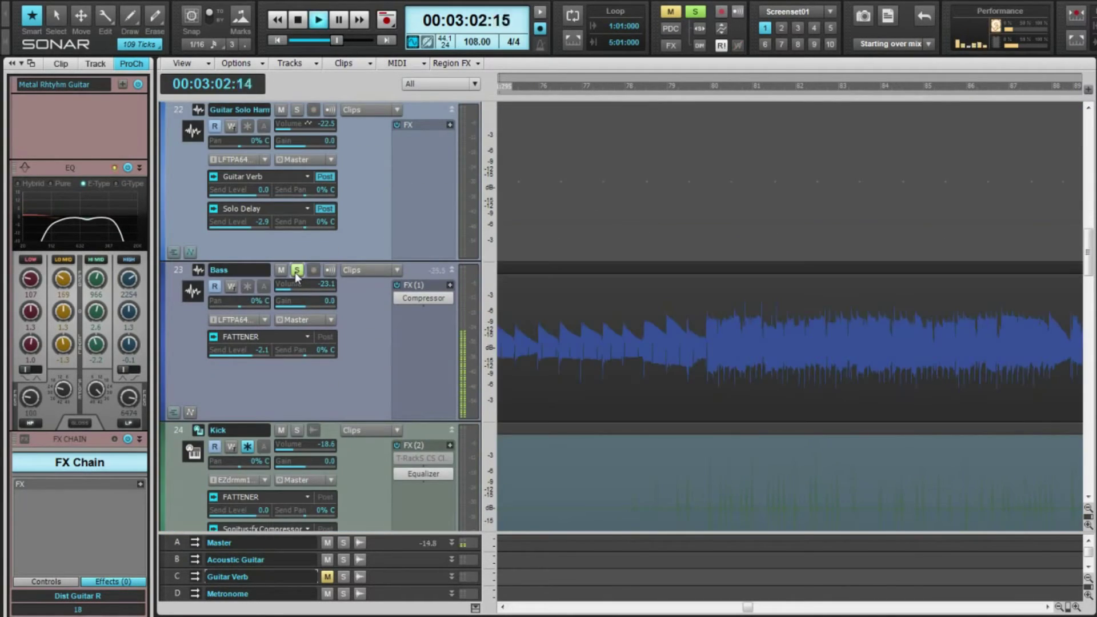
scroll(363, 355, up, 12)
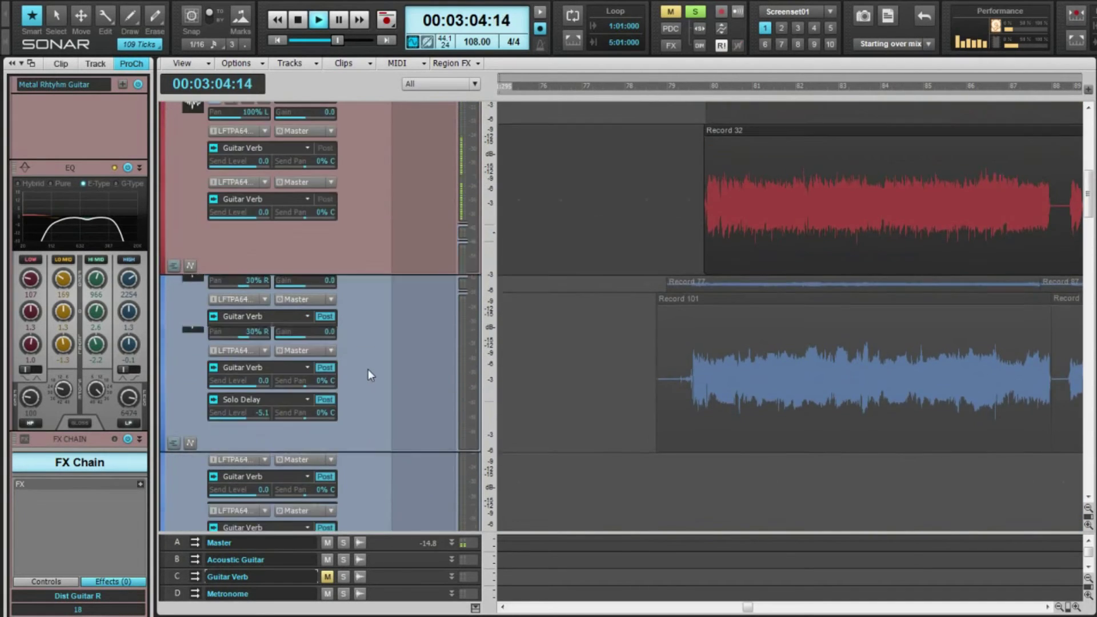
key(space)
Step: Re-solo Dist Guitar M and audition the guitars with bass from 3:01:26, toggling its solo
scroll(366, 369, up, 2)
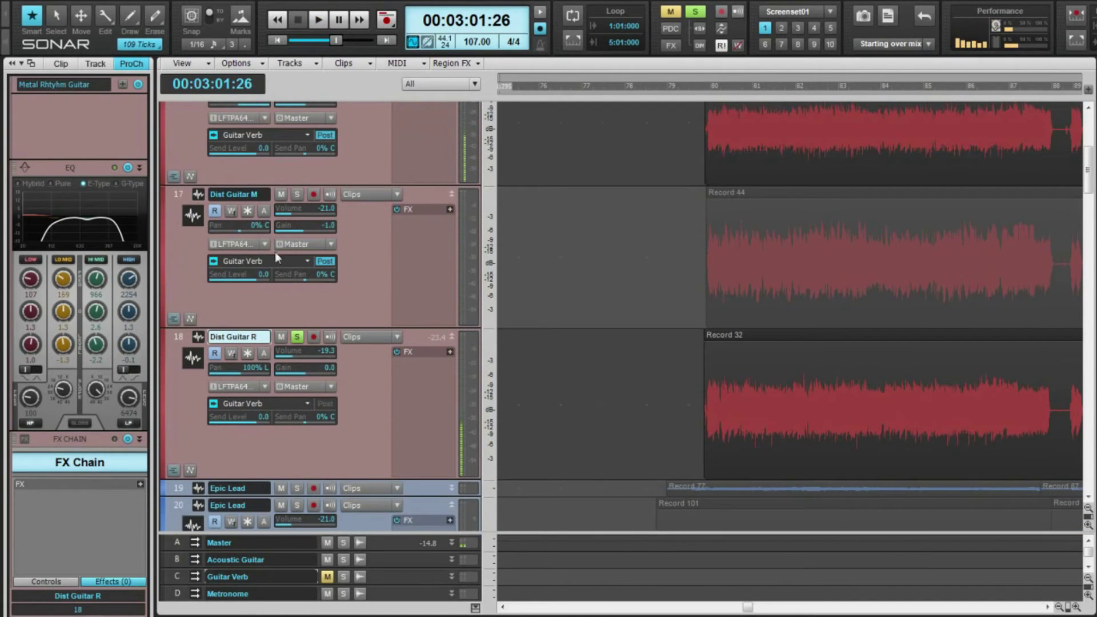
click(297, 195)
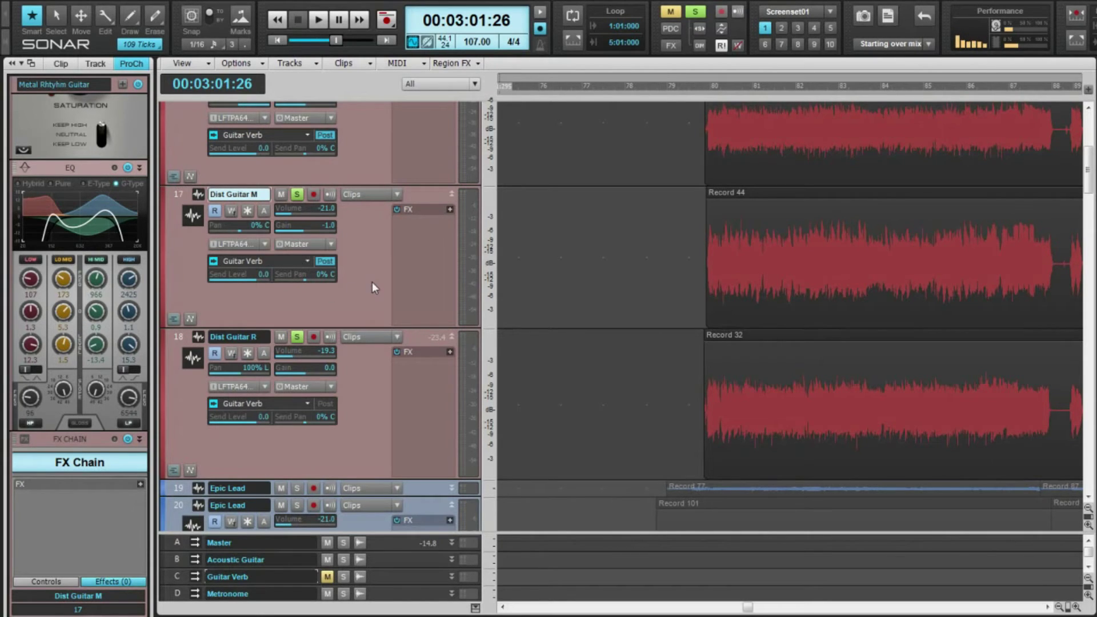
key(space)
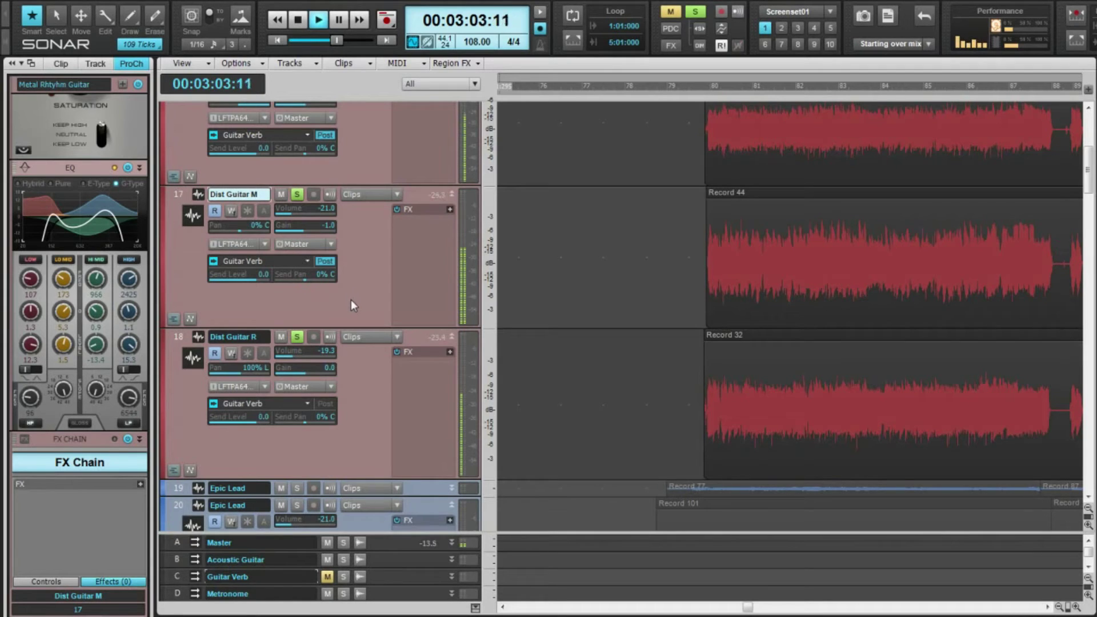
scroll(352, 299, down, 5)
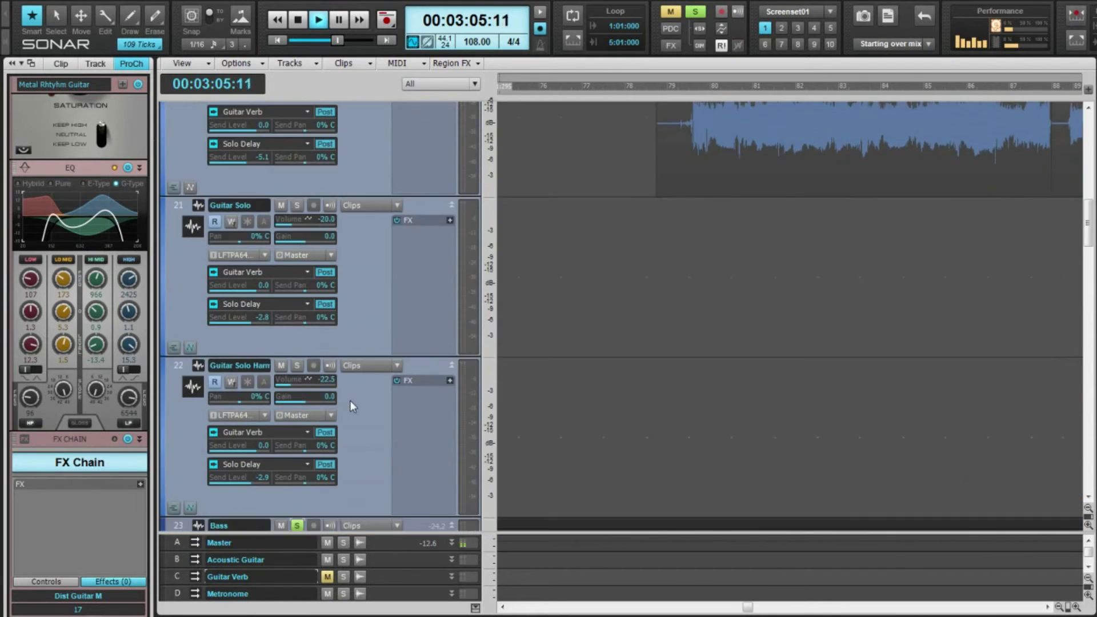
scroll(320, 378, down, 3)
scroll(343, 380, up, 4)
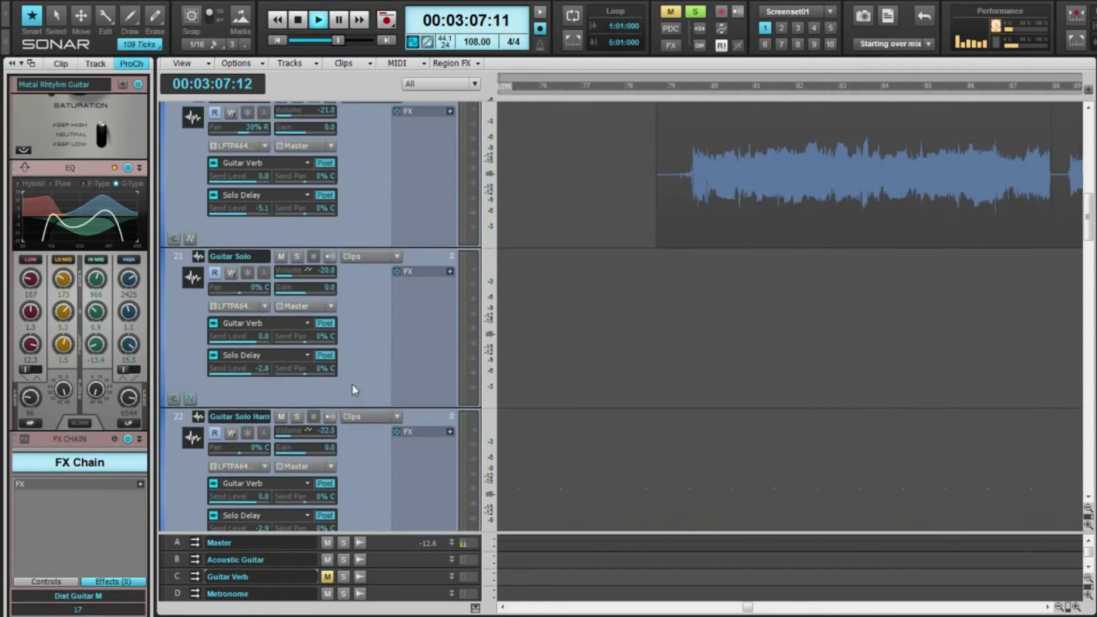
scroll(346, 384, up, 4)
click(296, 144)
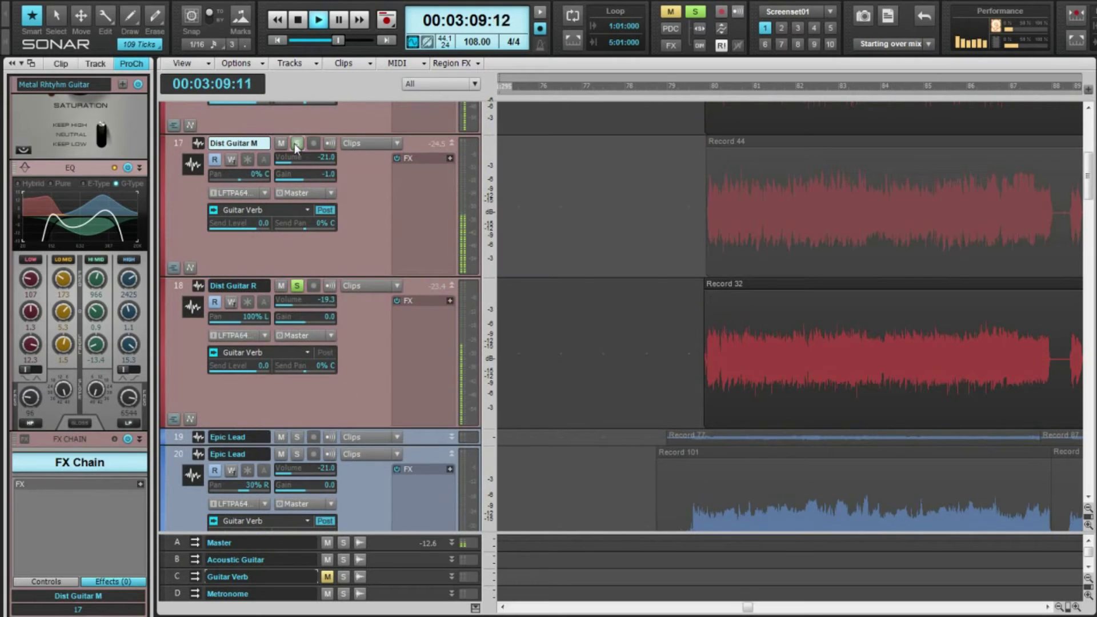
click(297, 144)
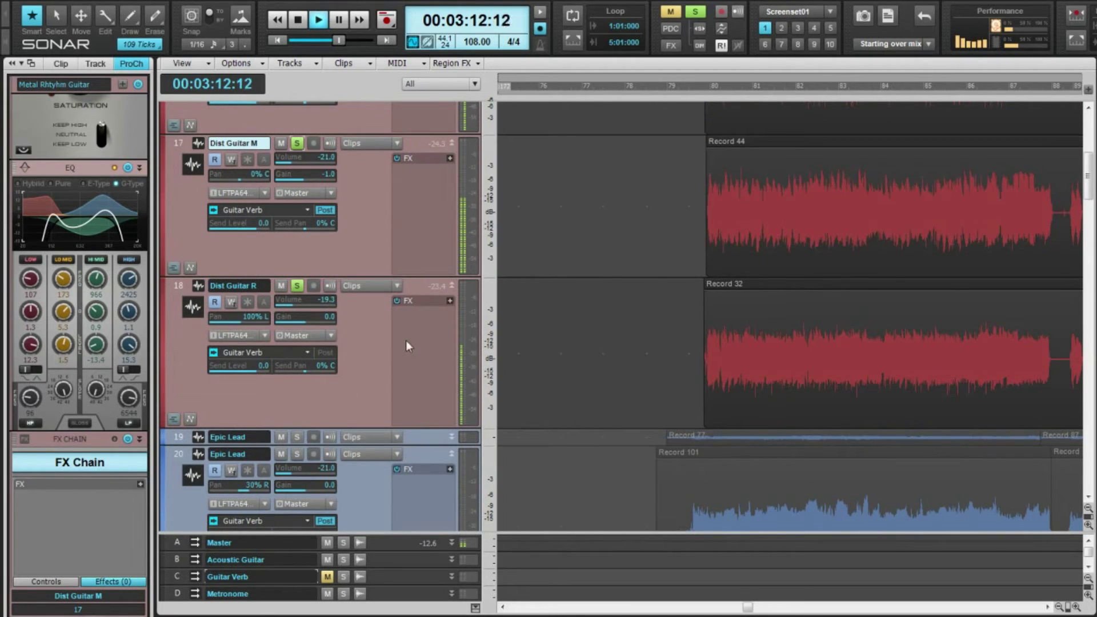
Step: Move the playback position back to around bar 39 and audition the soloed guitars
key(space)
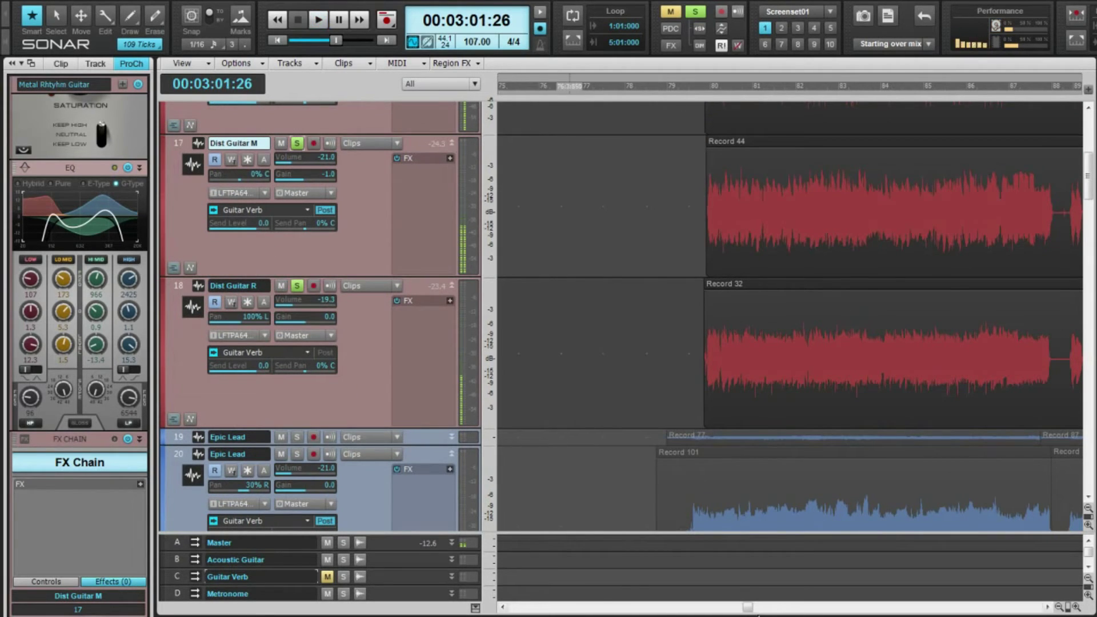
drag(753, 612, 621, 611)
drag(792, 369, 737, 369)
scroll(738, 368, up, 4)
key(space)
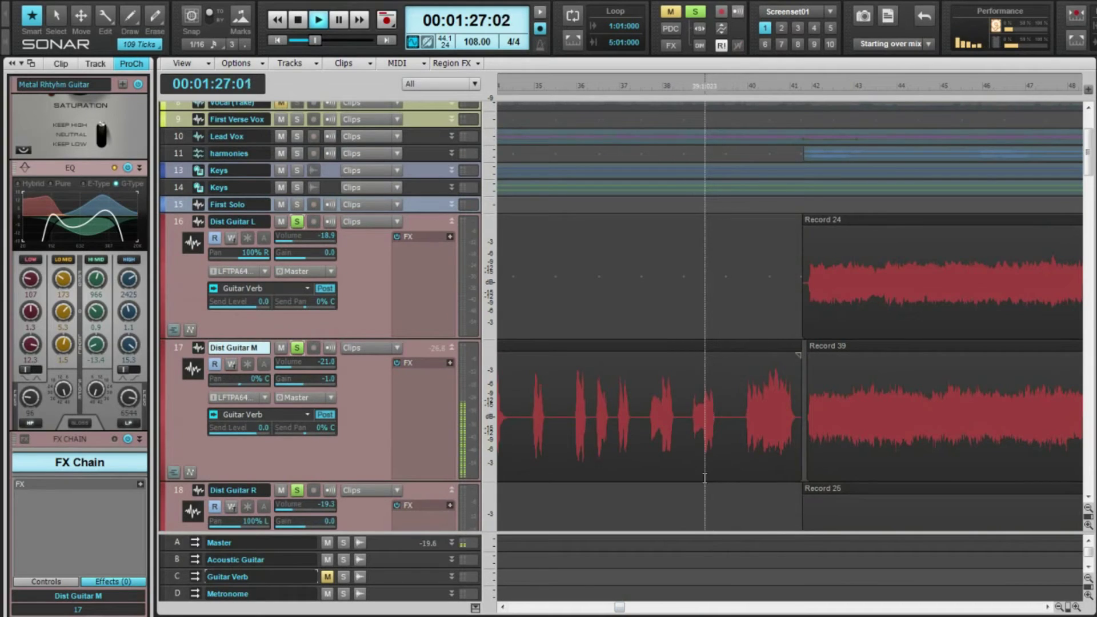
scroll(705, 478, down, 4)
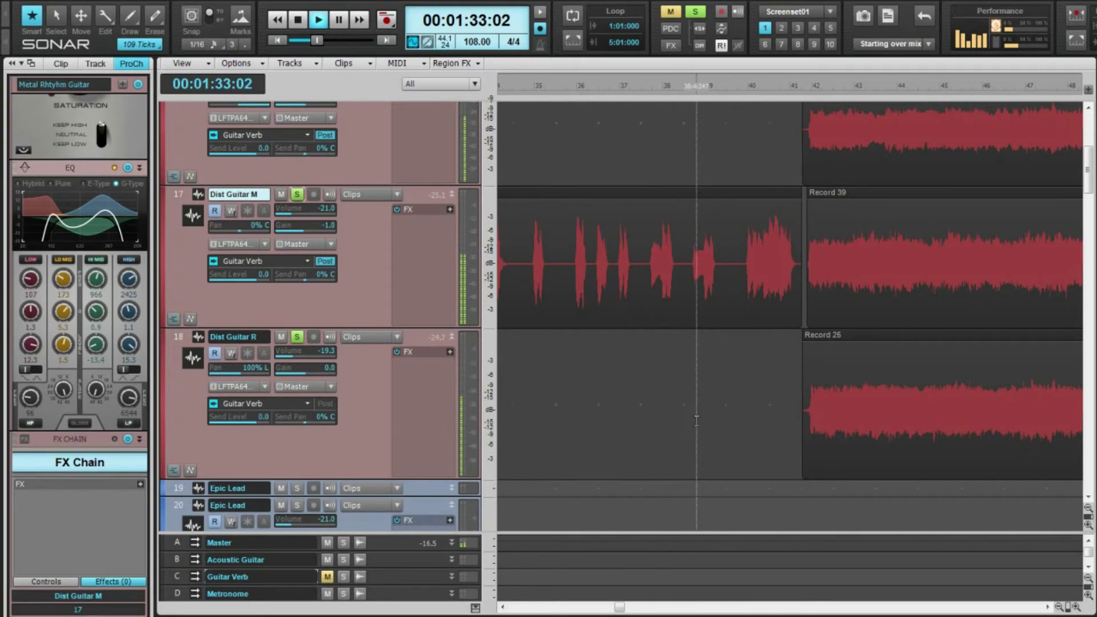
scroll(696, 420, up, 3)
scroll(591, 365, up, 2)
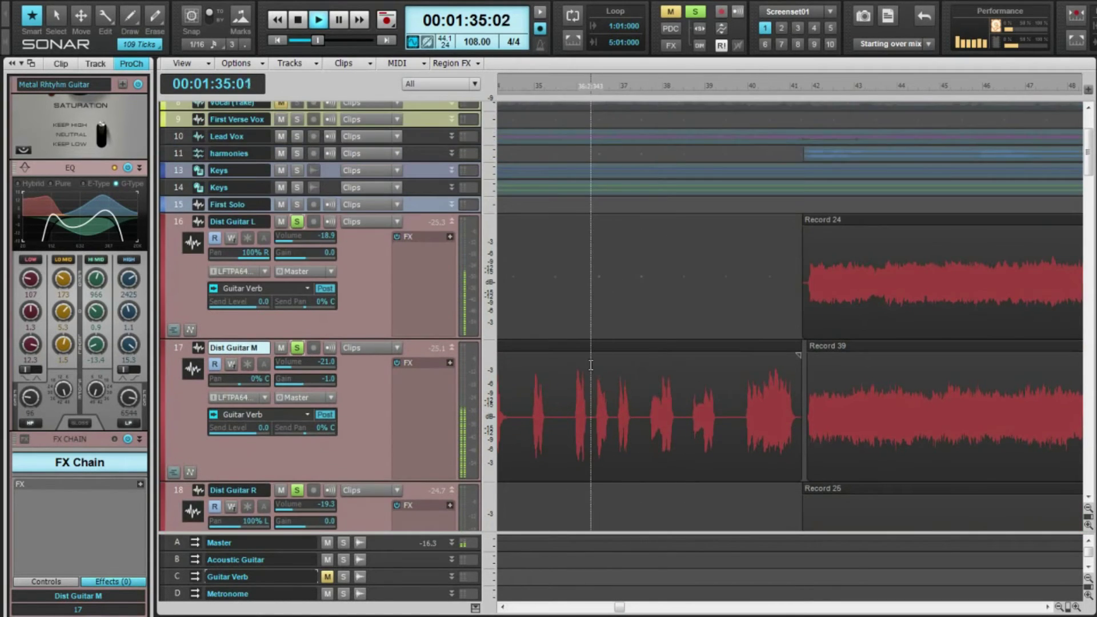
scroll(591, 364, down, 5)
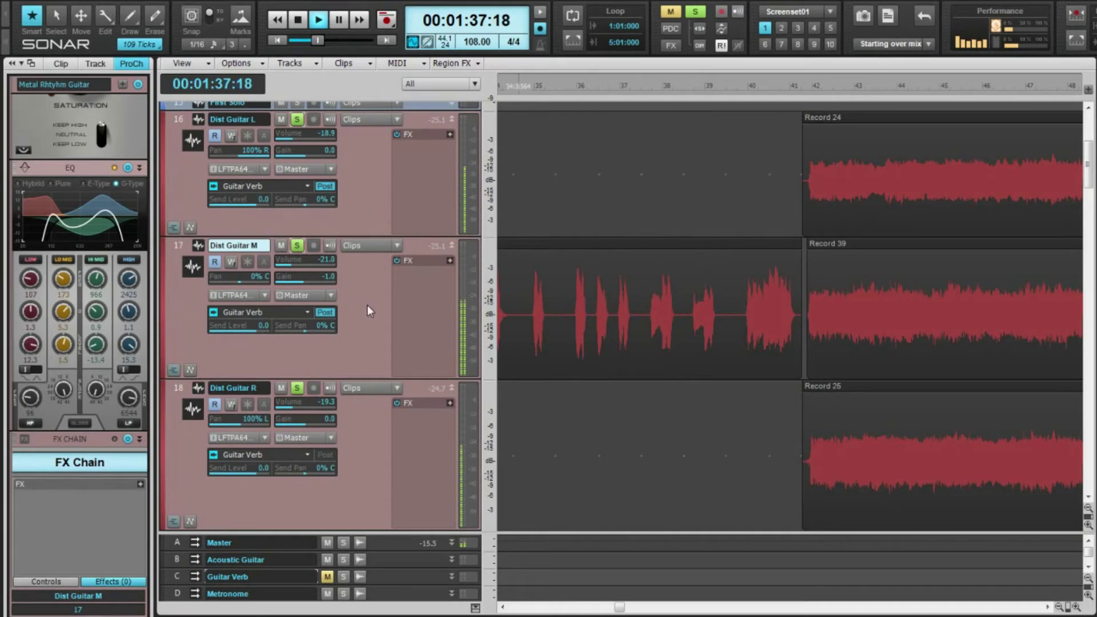
key(space)
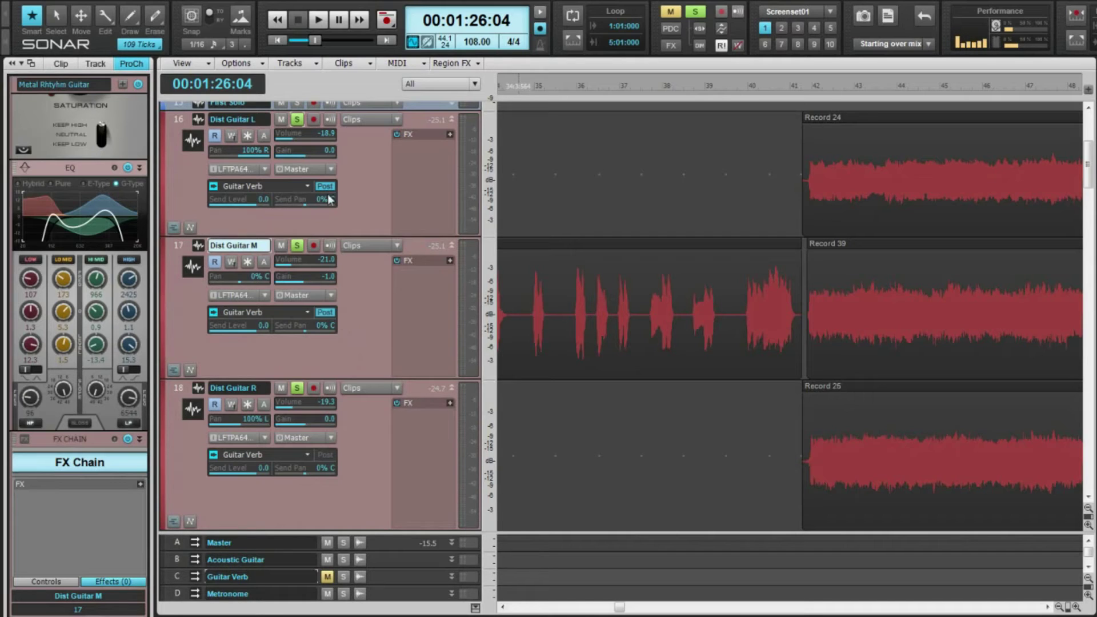
Step: Try a narrower pan on Dist Guitar L, keeping it at 100% right
click(347, 157)
click(372, 430)
click(351, 153)
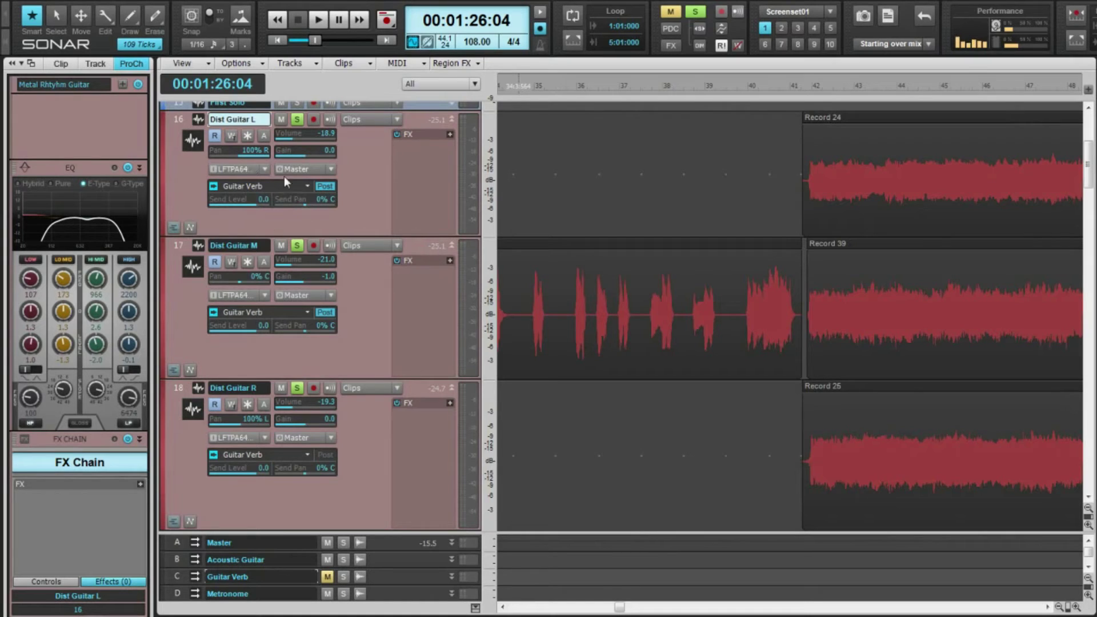
drag(256, 152, 246, 153)
click(374, 343)
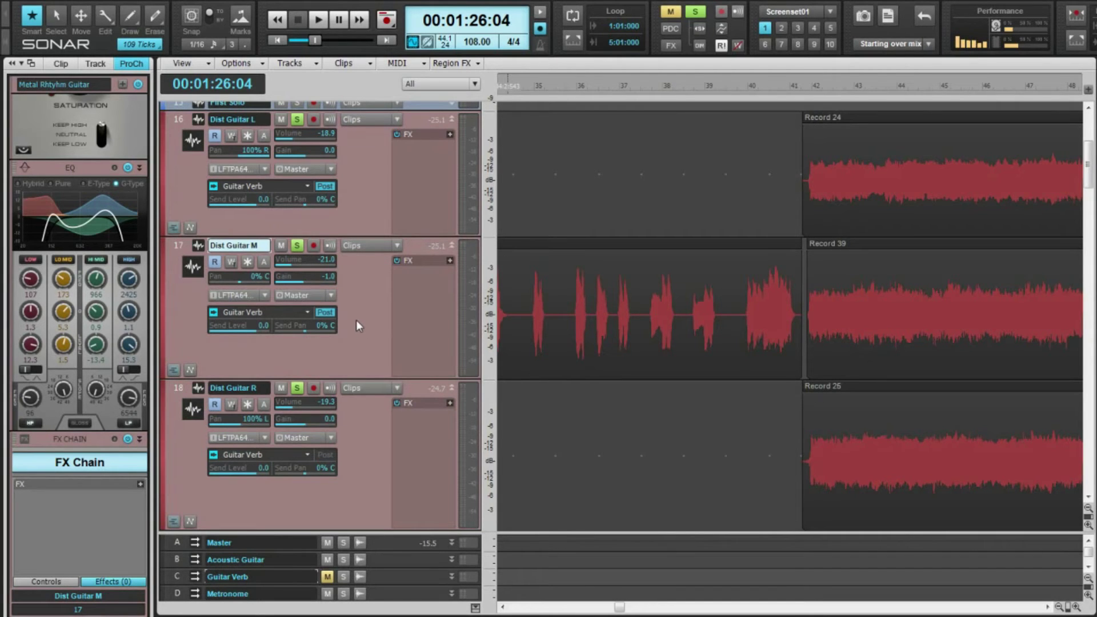
Step: Unmute the Guitar Verb reverb bus
scroll(356, 320, up, 3)
scroll(355, 323, down, 4)
scroll(342, 324, up, 3)
click(327, 577)
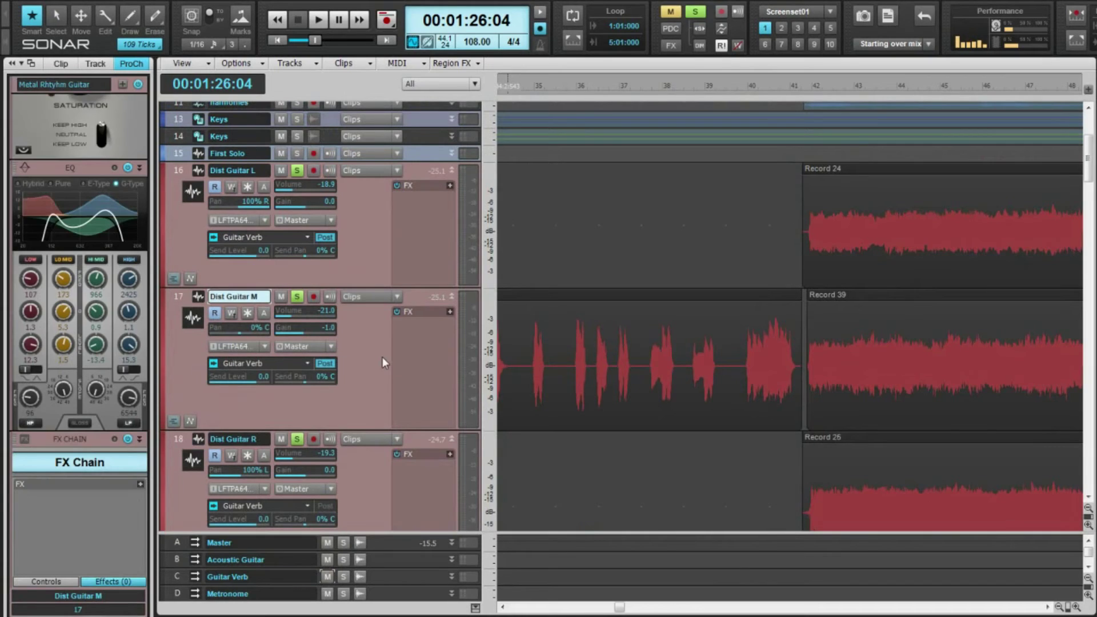
Step: Expand the Guitar Verb bus strip to reveal its single Ambience effect and Master output
scroll(366, 457, down, 2)
click(412, 577)
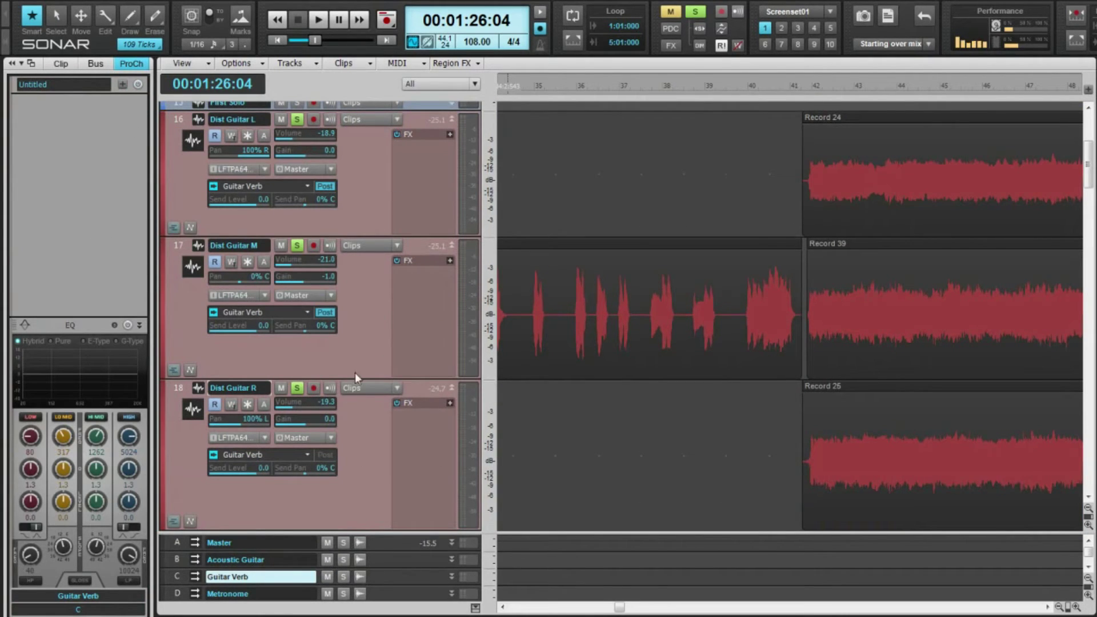
click(351, 321)
click(401, 575)
click(452, 577)
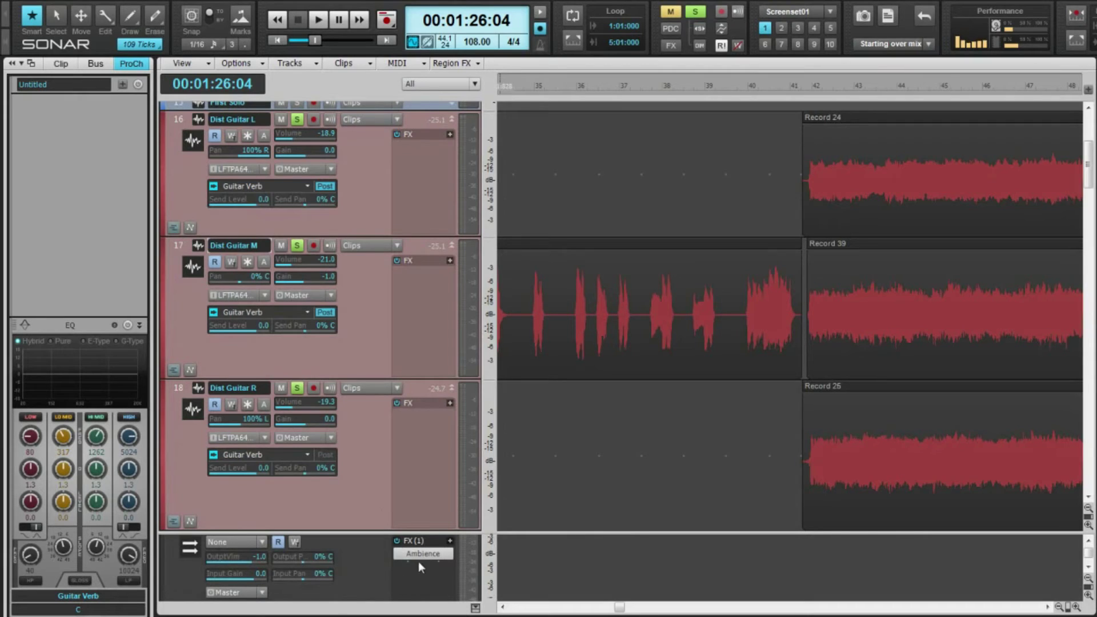
click(425, 555)
scroll(320, 566, up, 1)
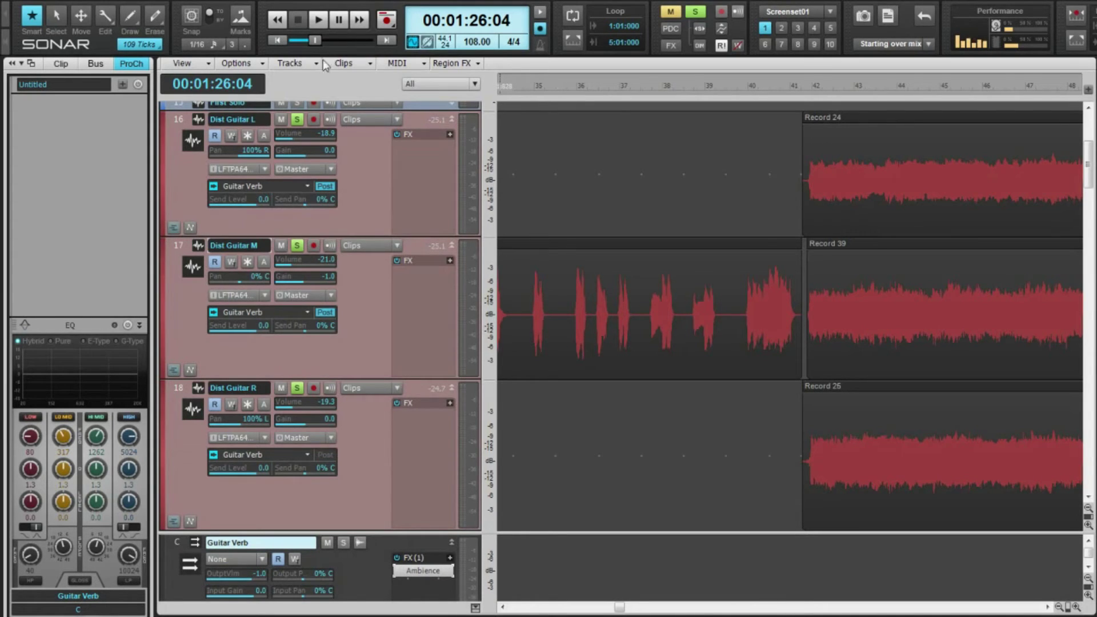
Step: Open the Guitar Verb bus's Ambience reverb and move its window clear of the clips
double_click(423, 593)
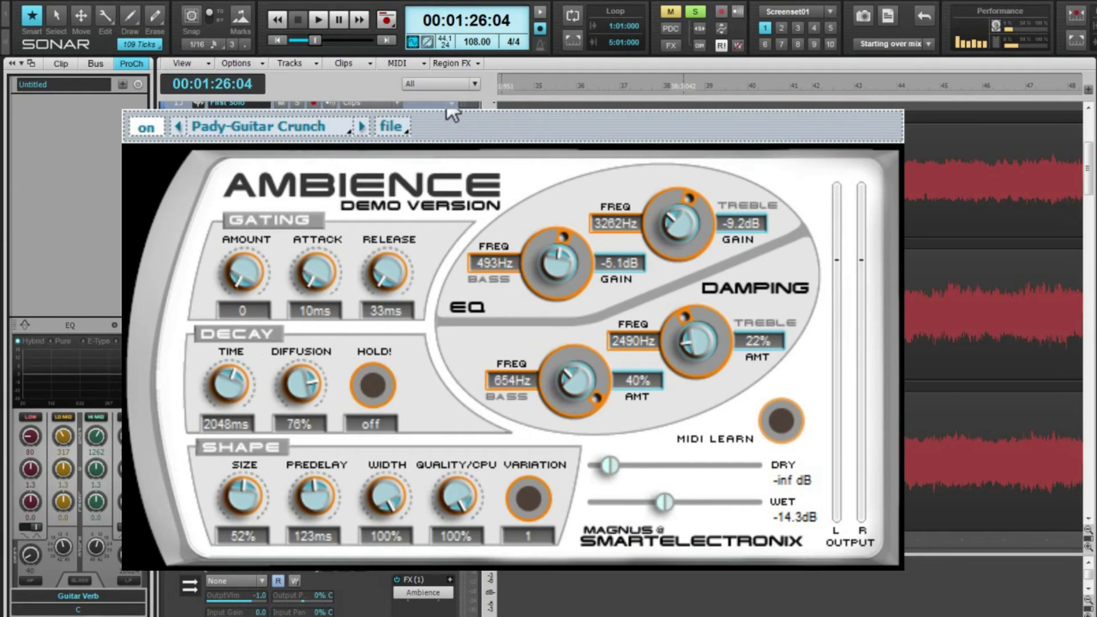
drag(382, 110, 715, 83)
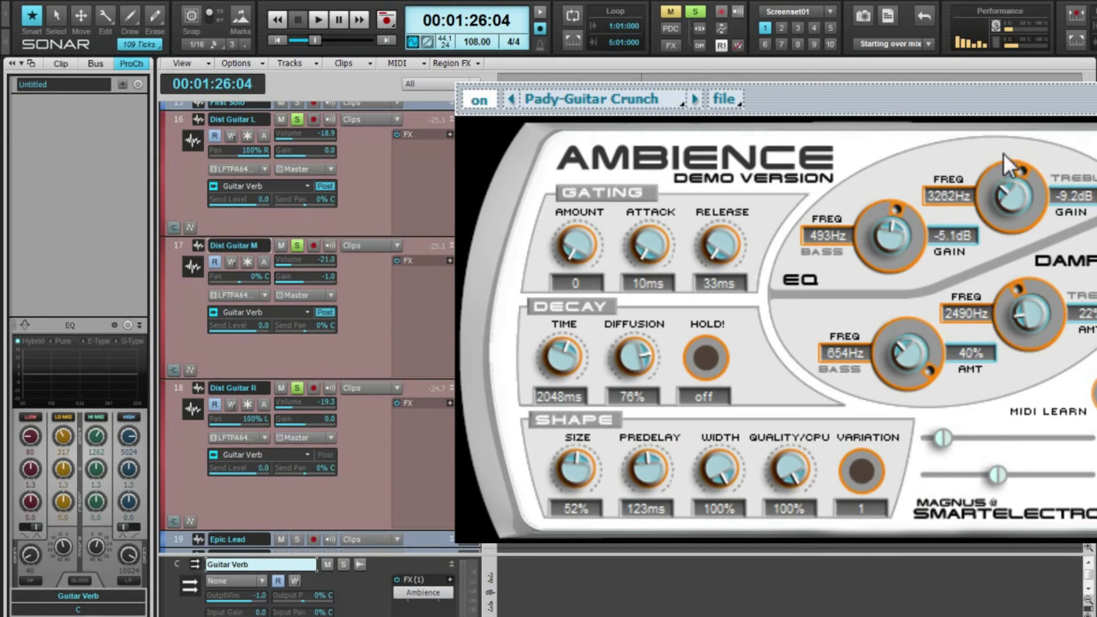
drag(914, 100, 731, 117)
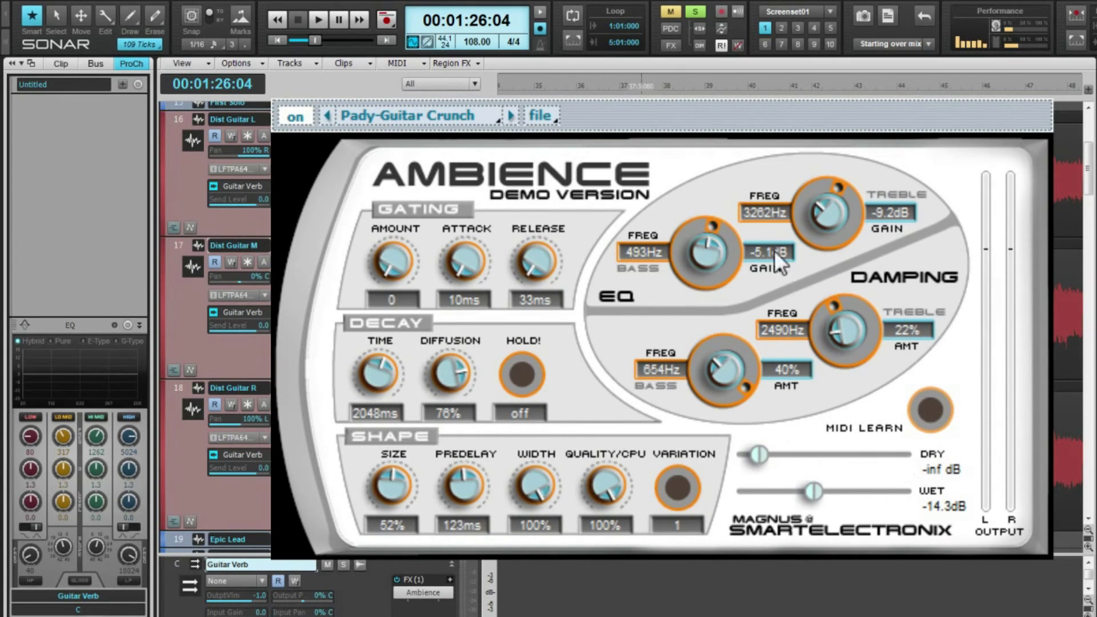
Step: Trial Ambience wet and dry levels, ending with wet near -14.3 dB and dry at -inf dB
drag(818, 497, 890, 501)
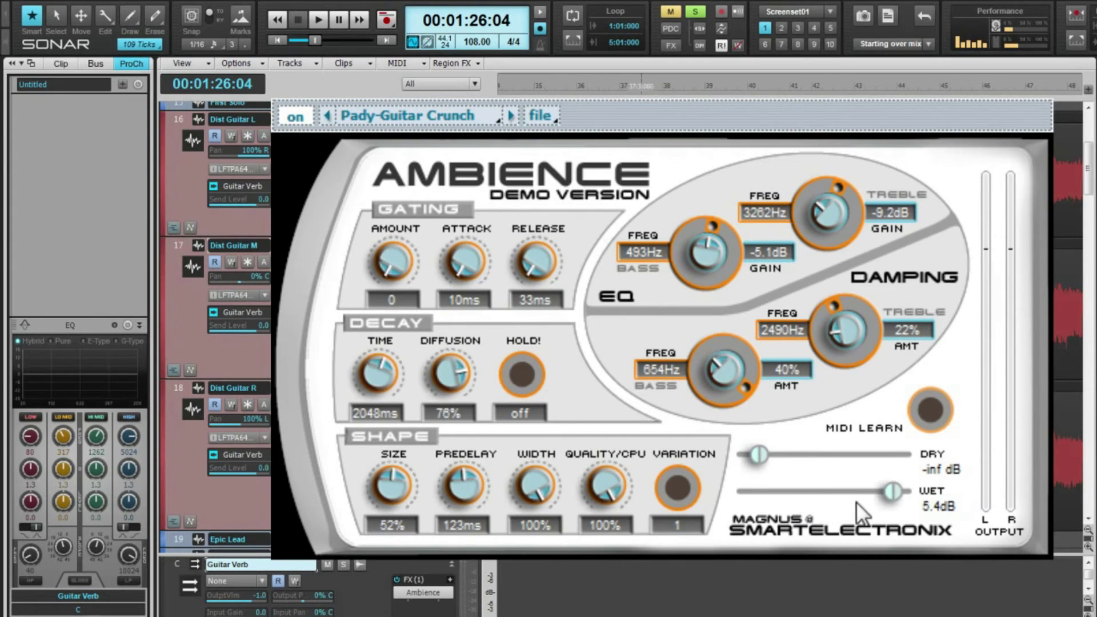
drag(810, 492, 808, 492)
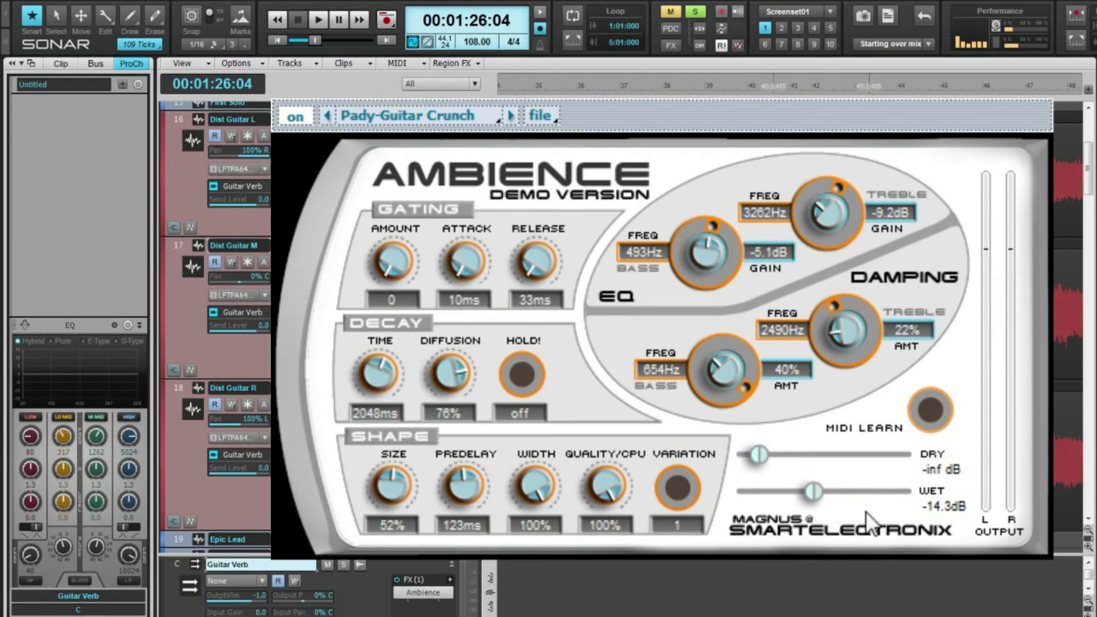
drag(841, 464, 860, 457)
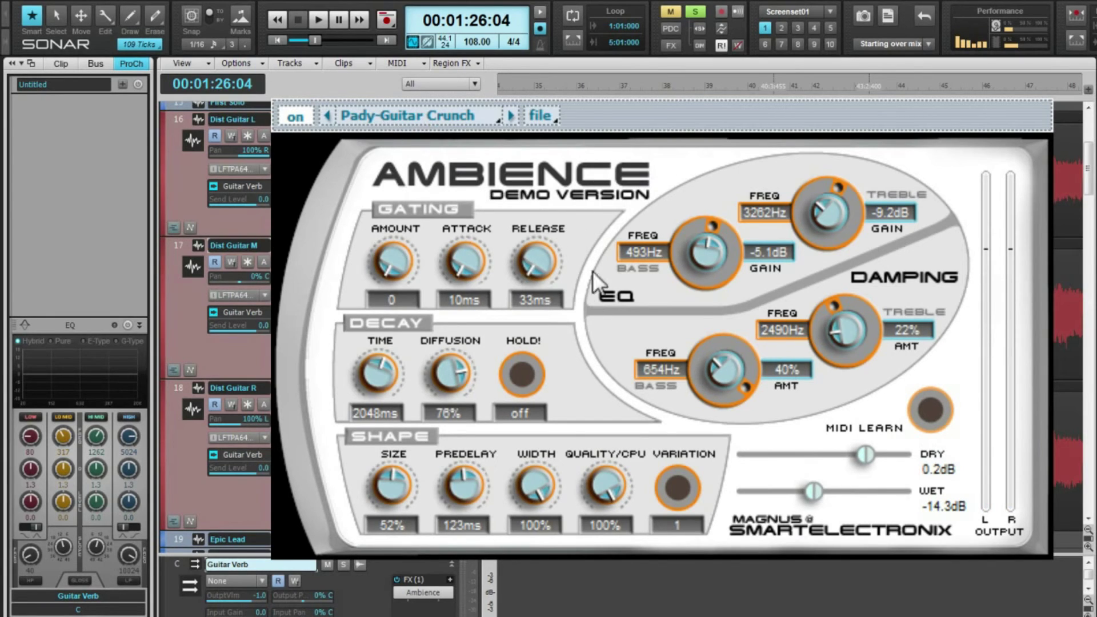
drag(867, 461, 859, 461)
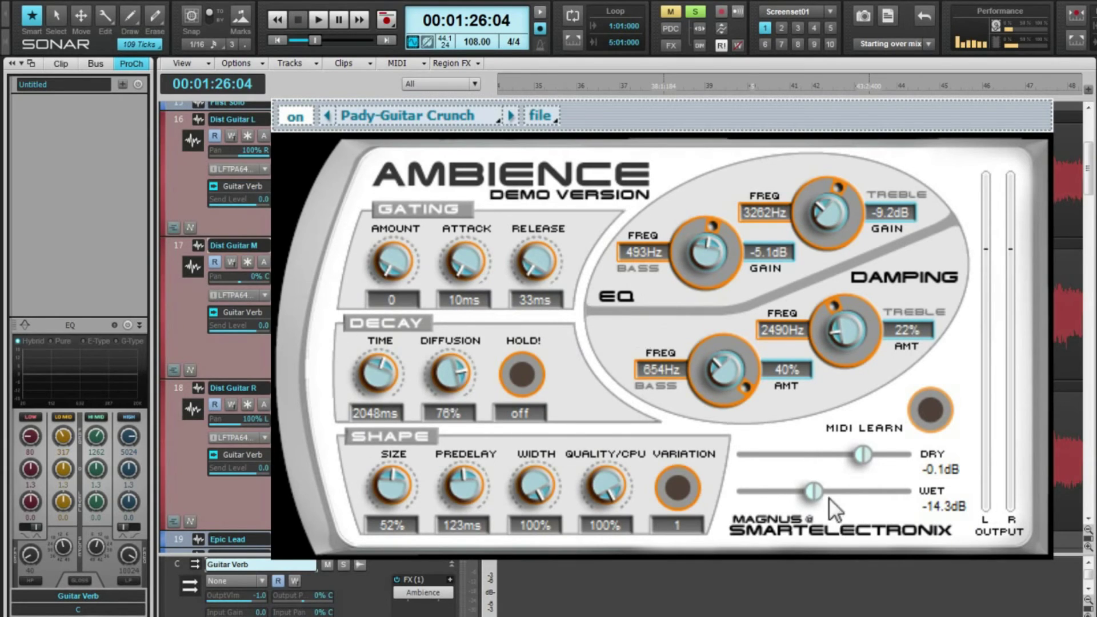
drag(871, 458, 759, 456)
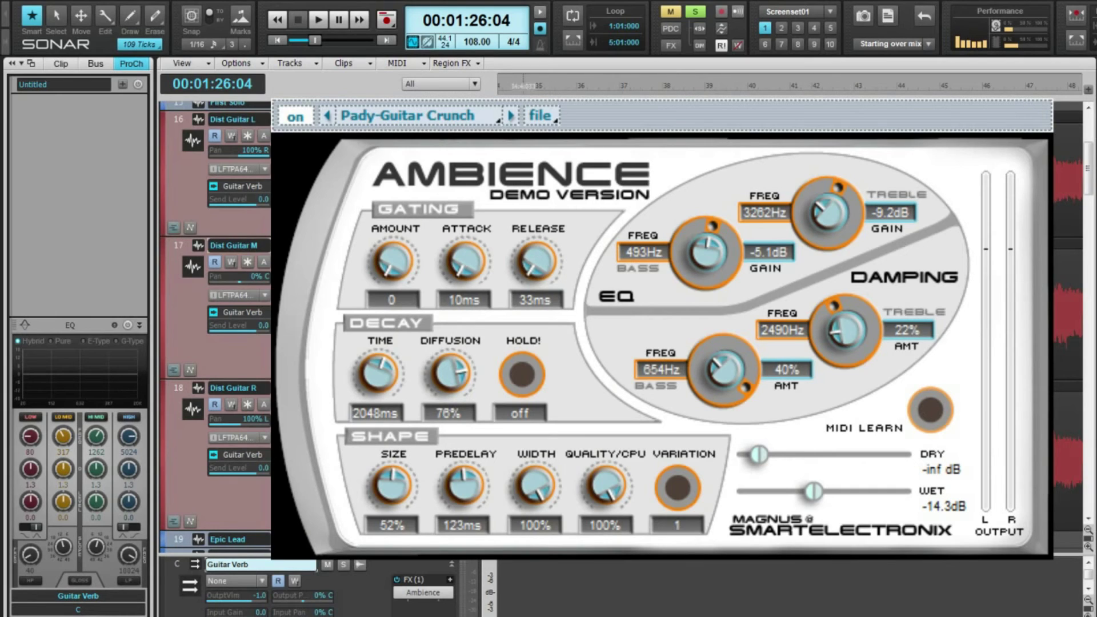
click(695, 13)
scroll(339, 574, down, 2)
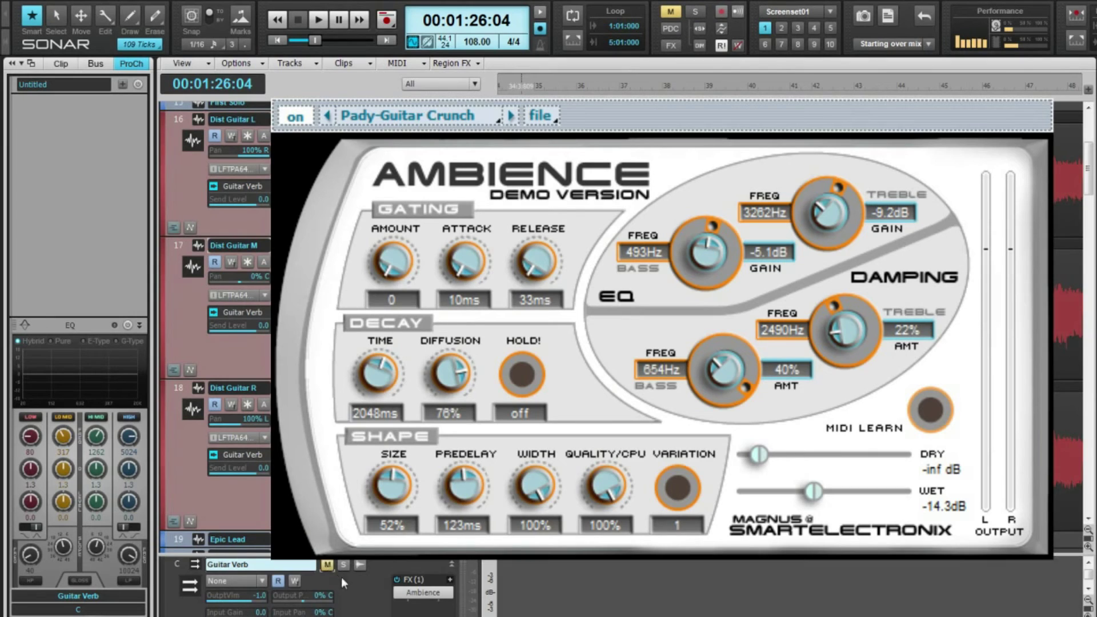
click(327, 603)
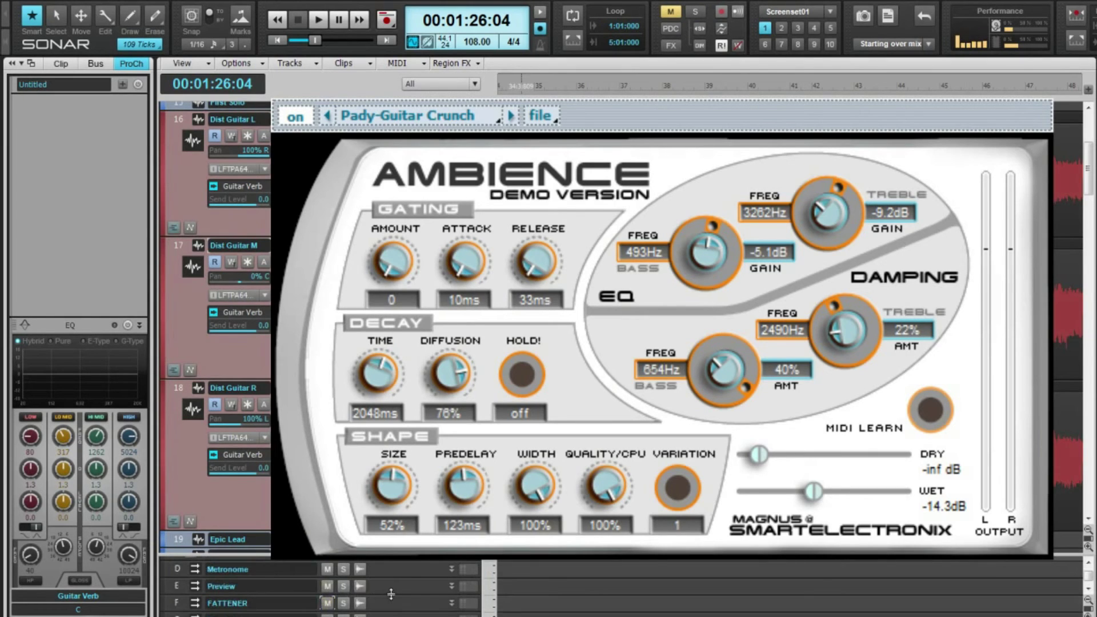
scroll(390, 588, up, 2)
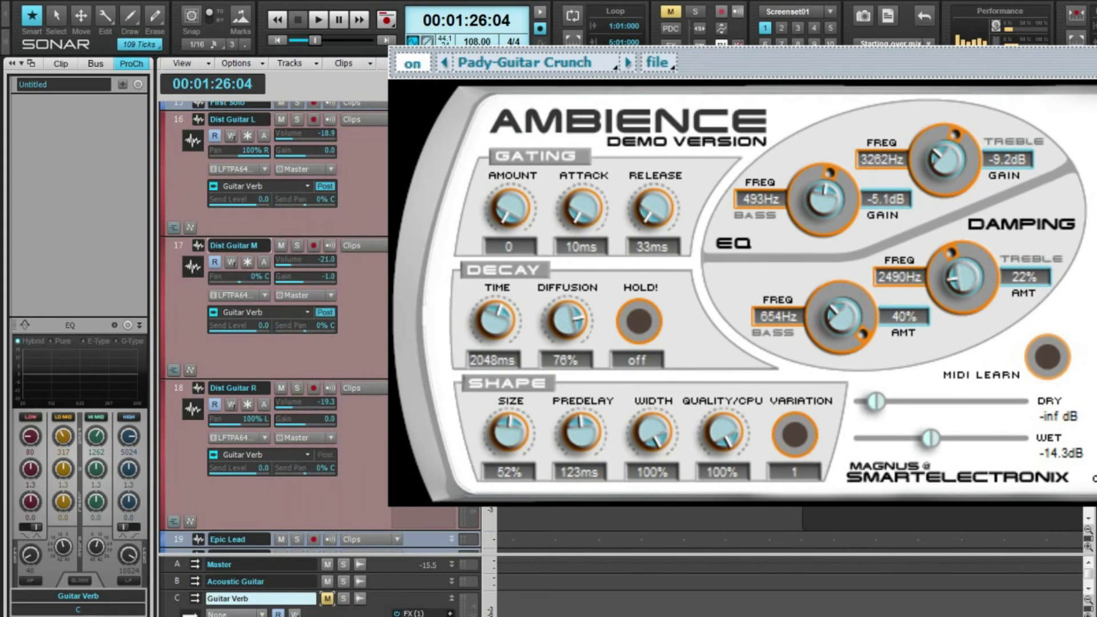
scroll(332, 588, down, 2)
click(234, 245)
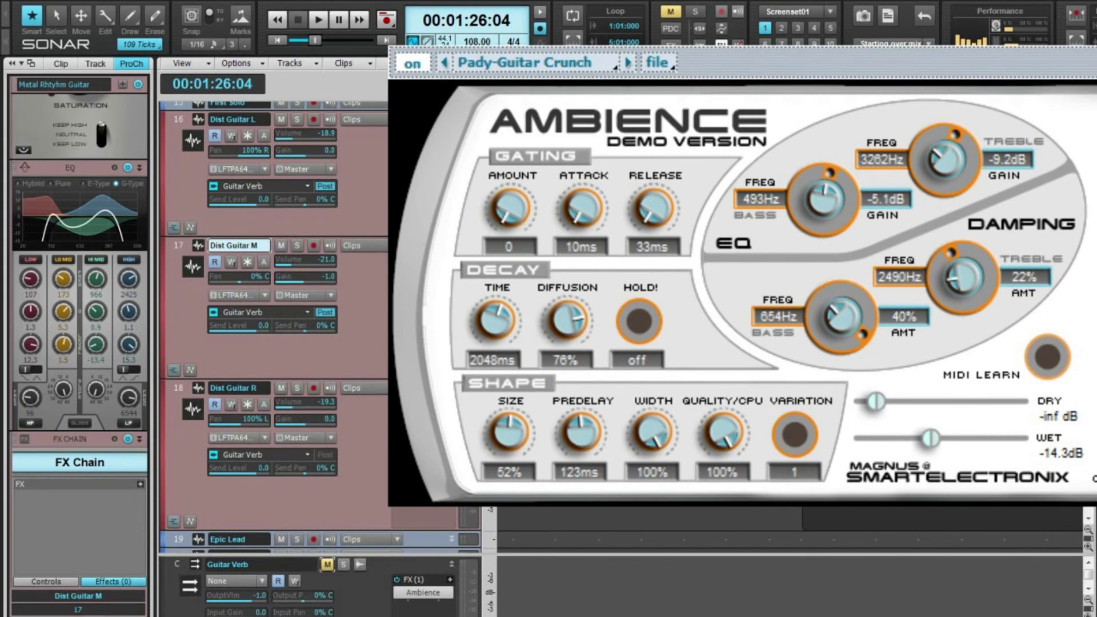
key(space)
key(space)
key(space)
key(space)
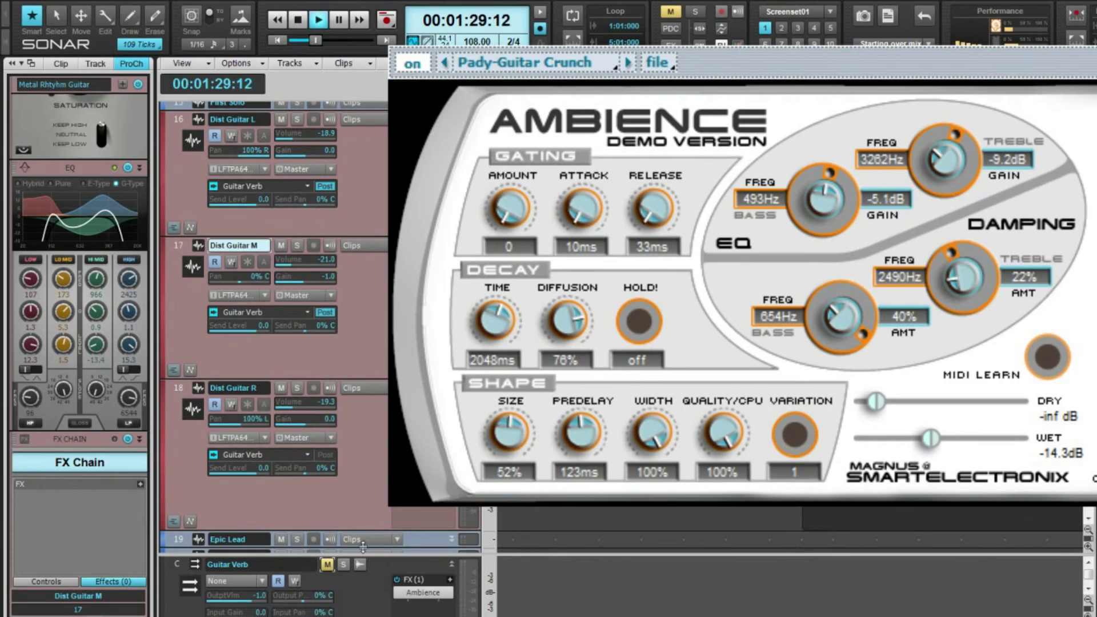
click(327, 571)
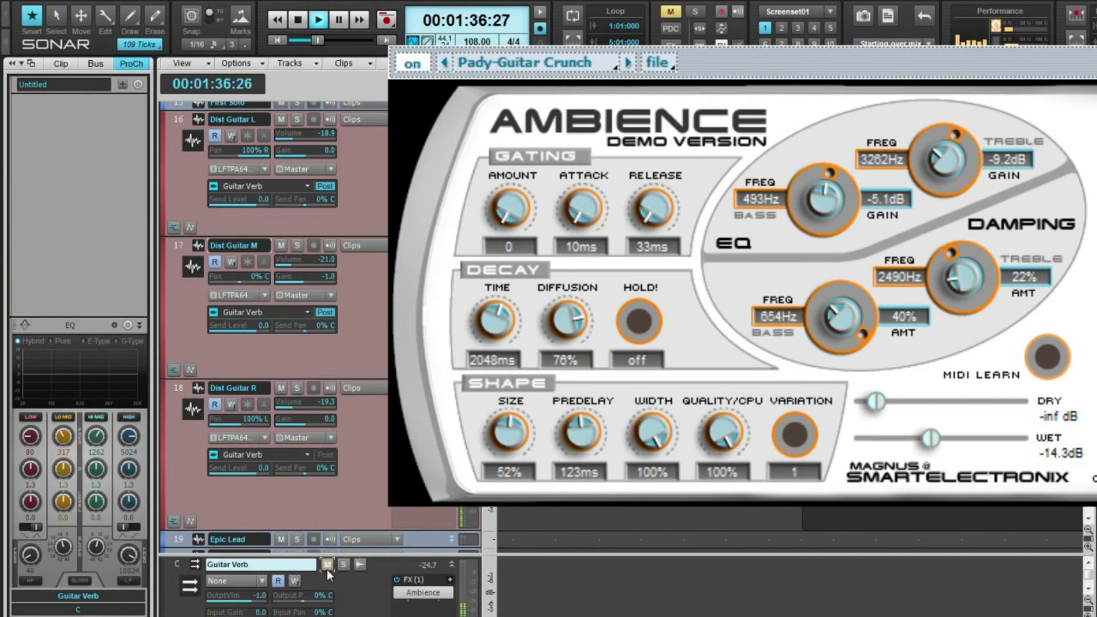
click(327, 564)
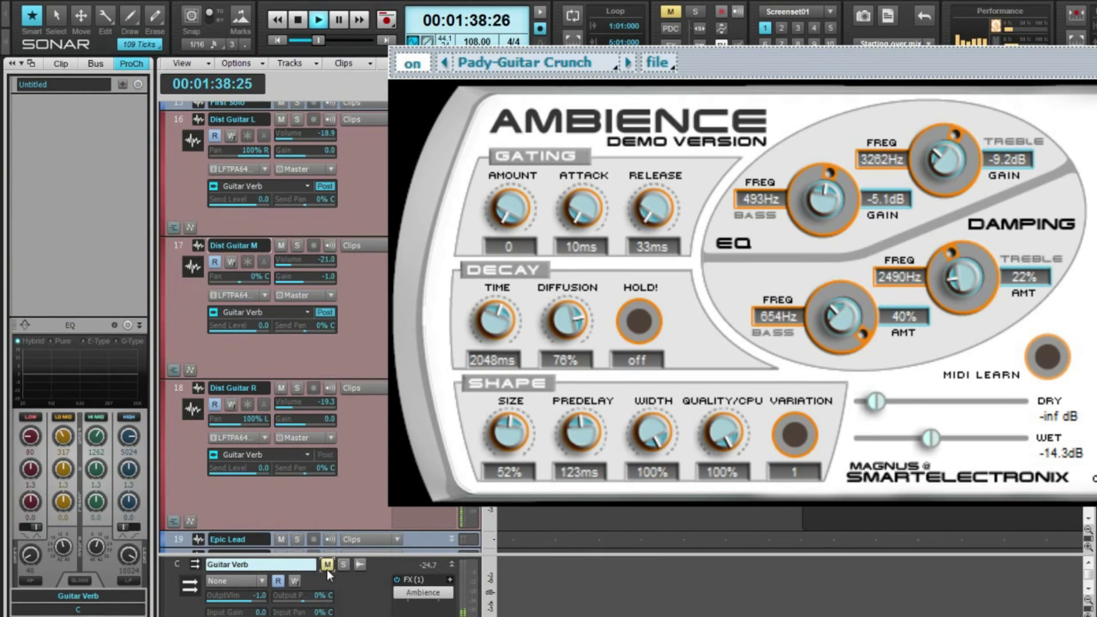
click(327, 570)
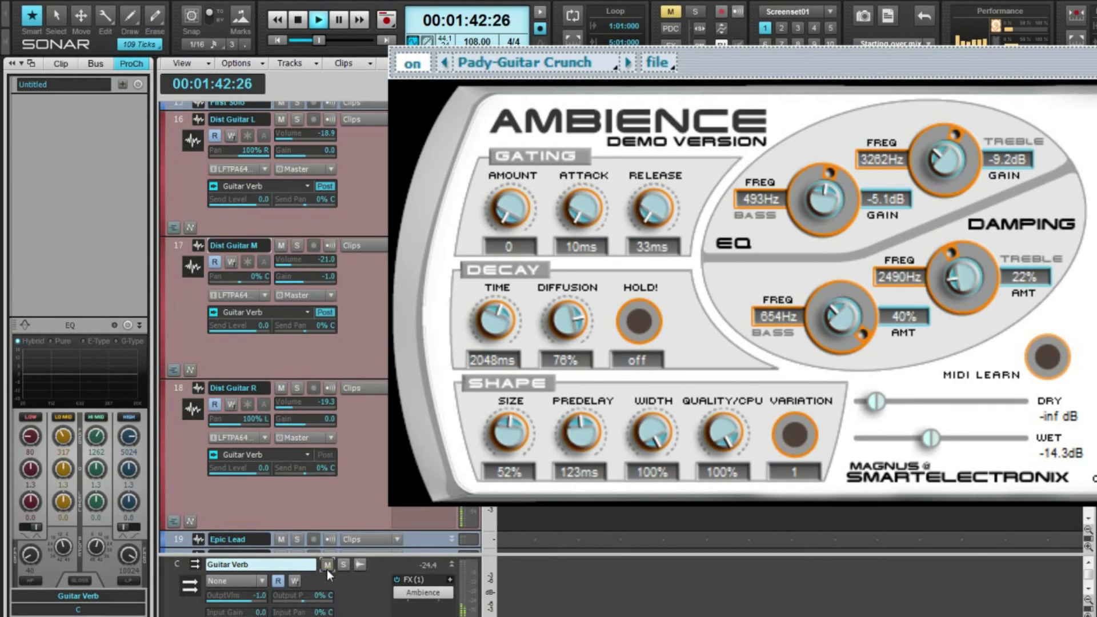
click(327, 566)
click(327, 566)
click(358, 502)
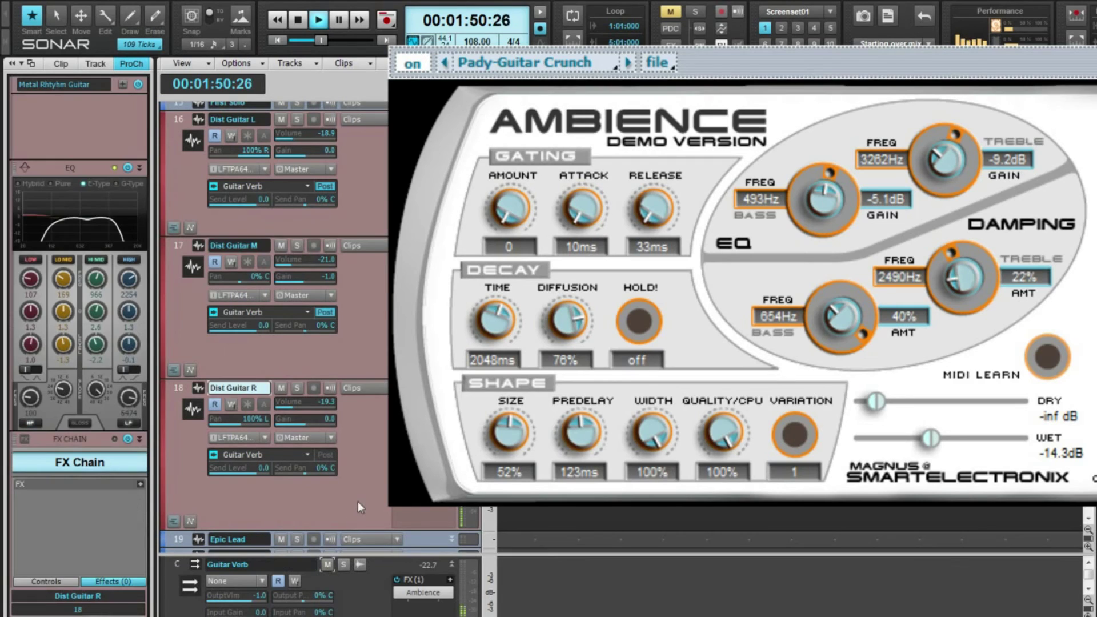
click(329, 566)
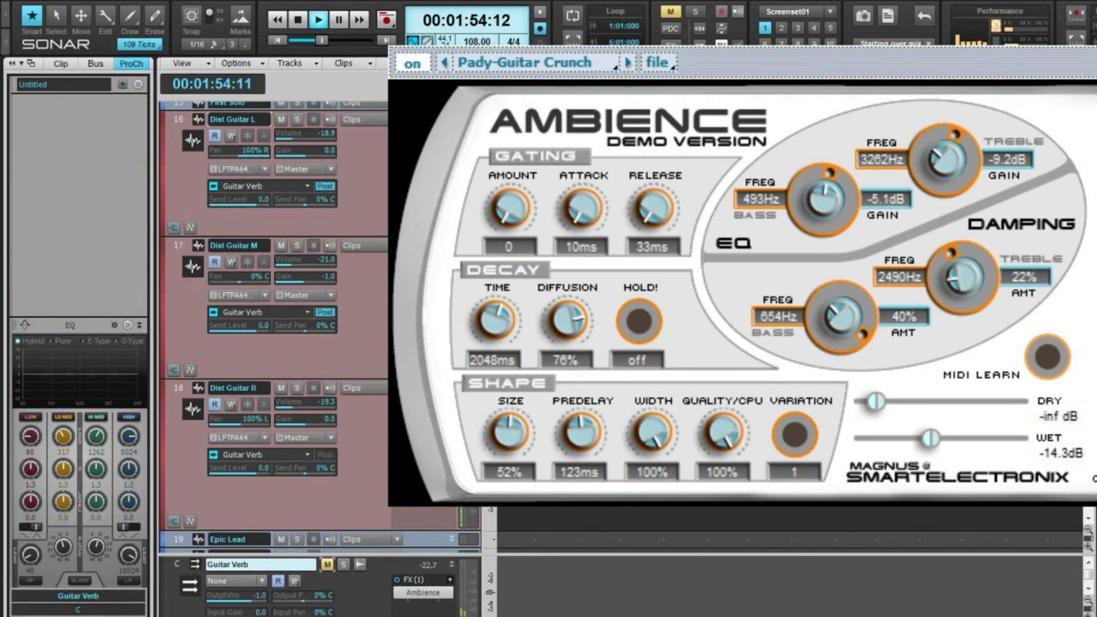
click(343, 290)
key(space)
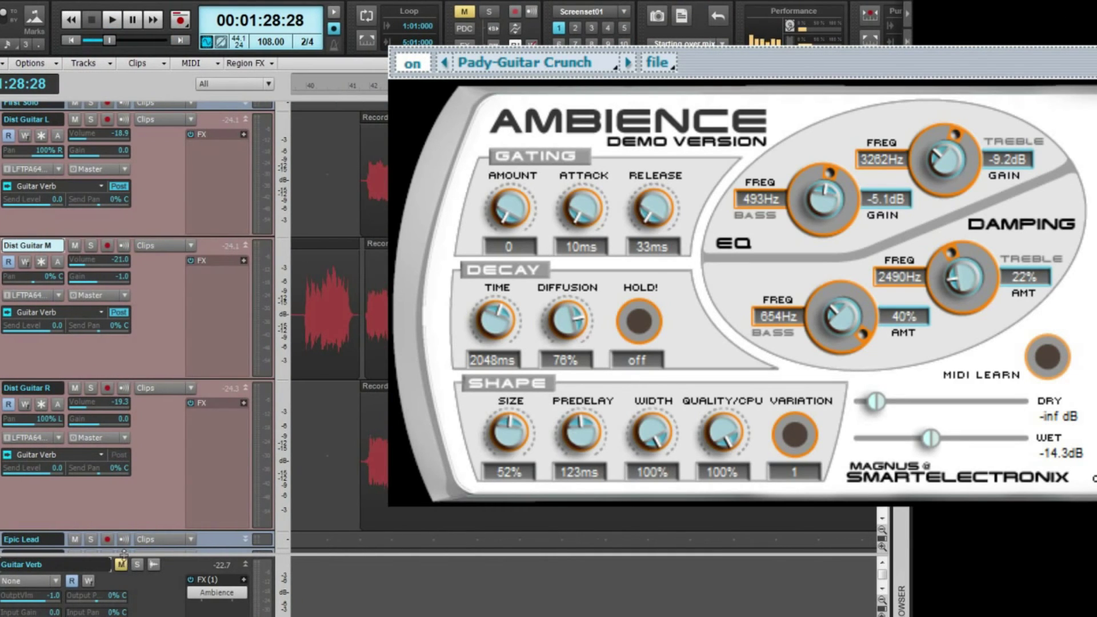
click(120, 565)
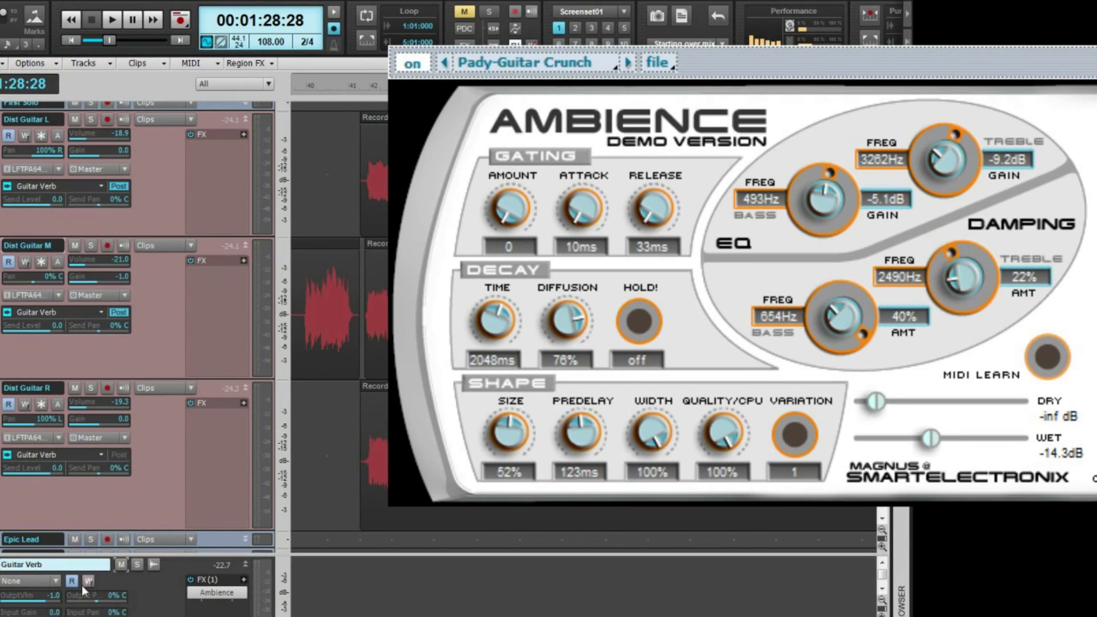
key(space)
drag(53, 602, 25, 567)
key(ctrl+z)
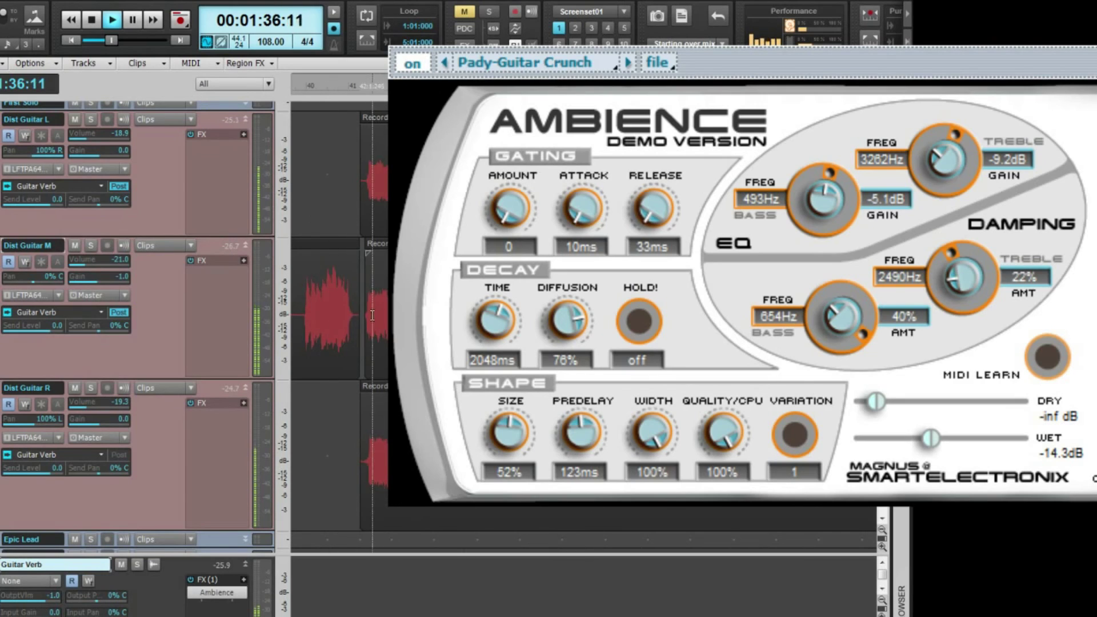
key(space)
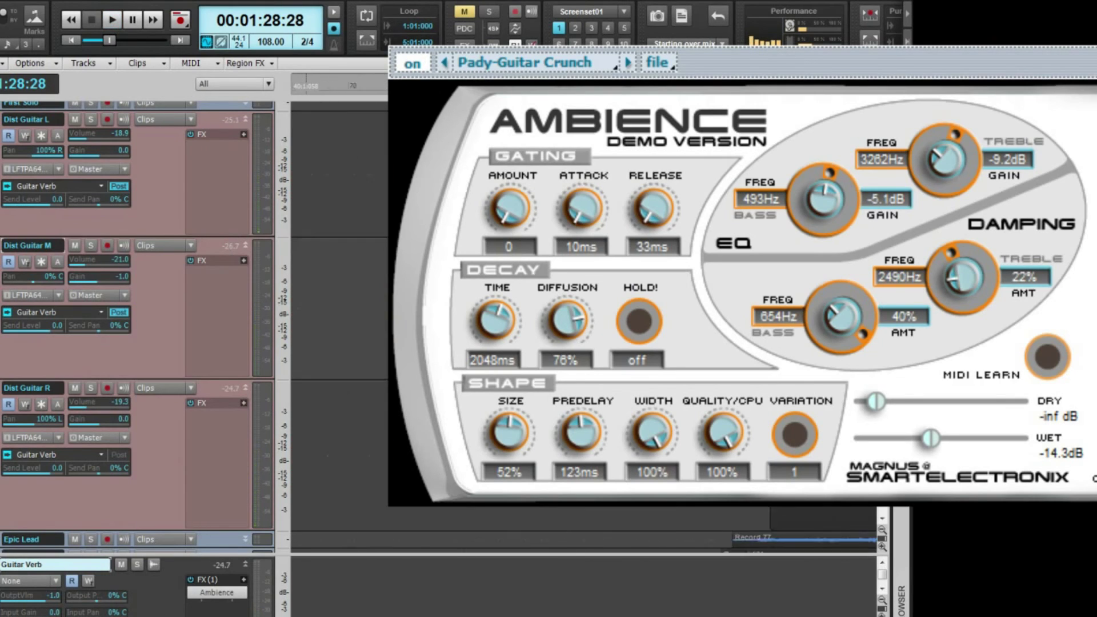
key(space)
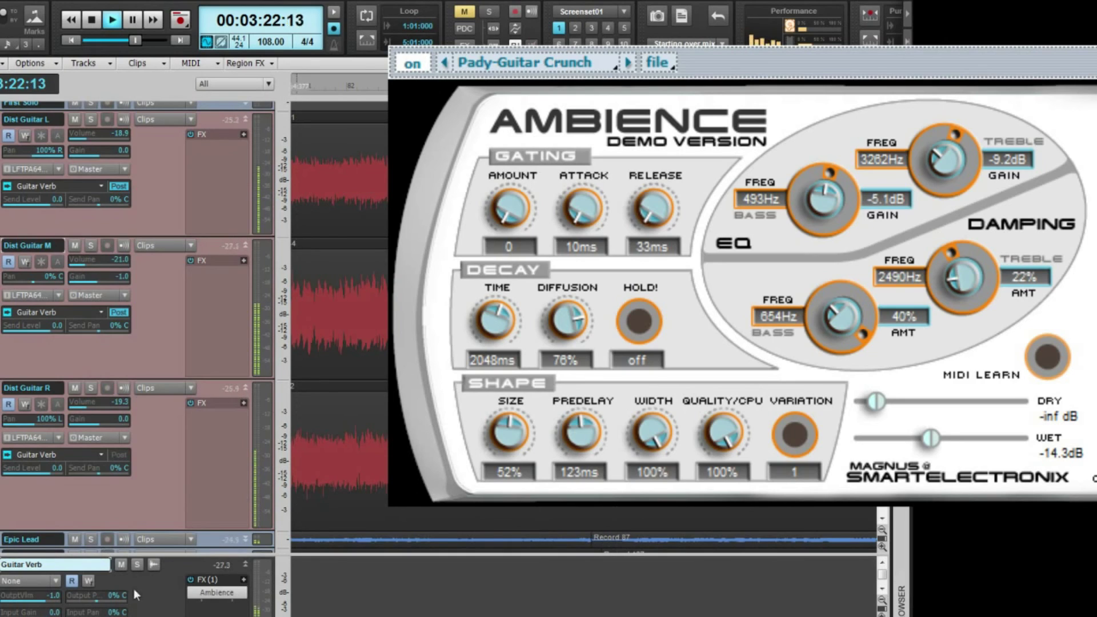
click(120, 566)
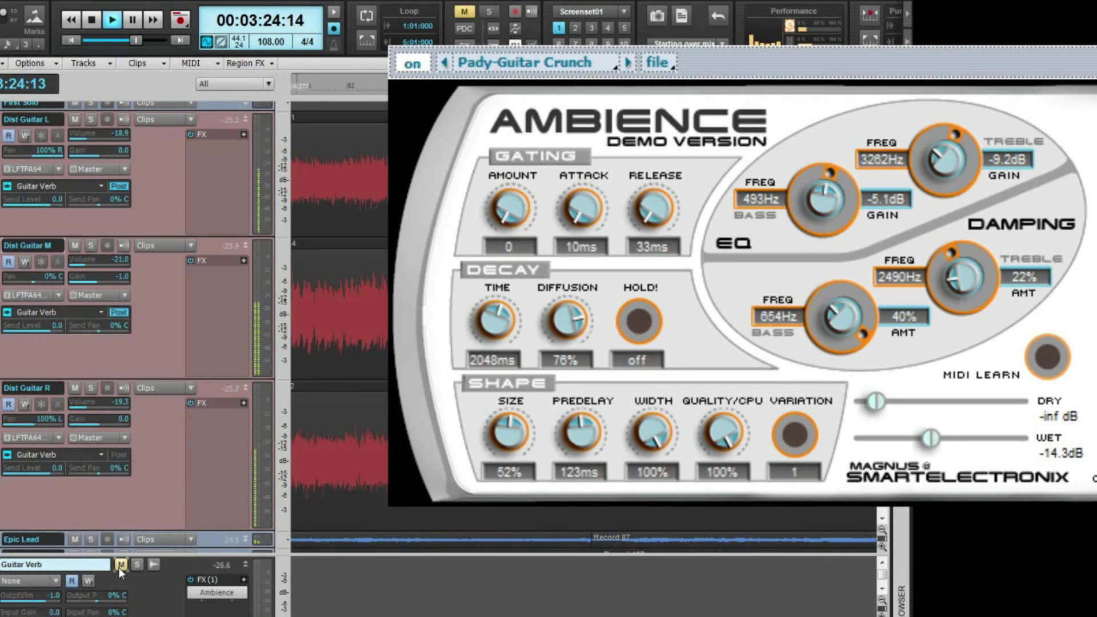
click(119, 566)
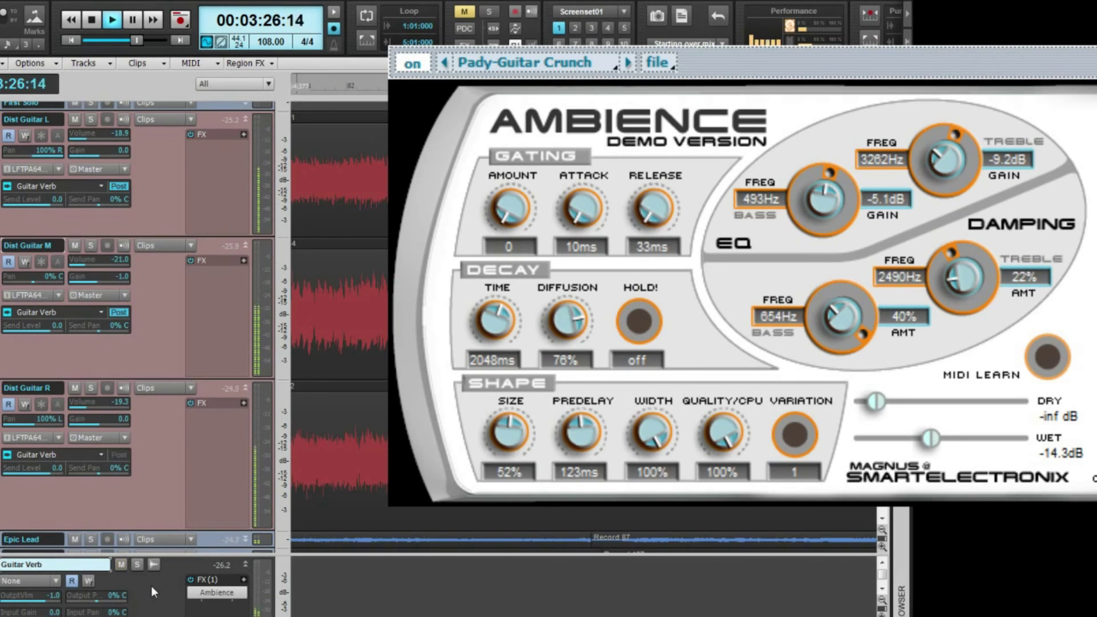
Step: Stop playback and dismiss the Ambience demo notice to resume the reverb
key(space)
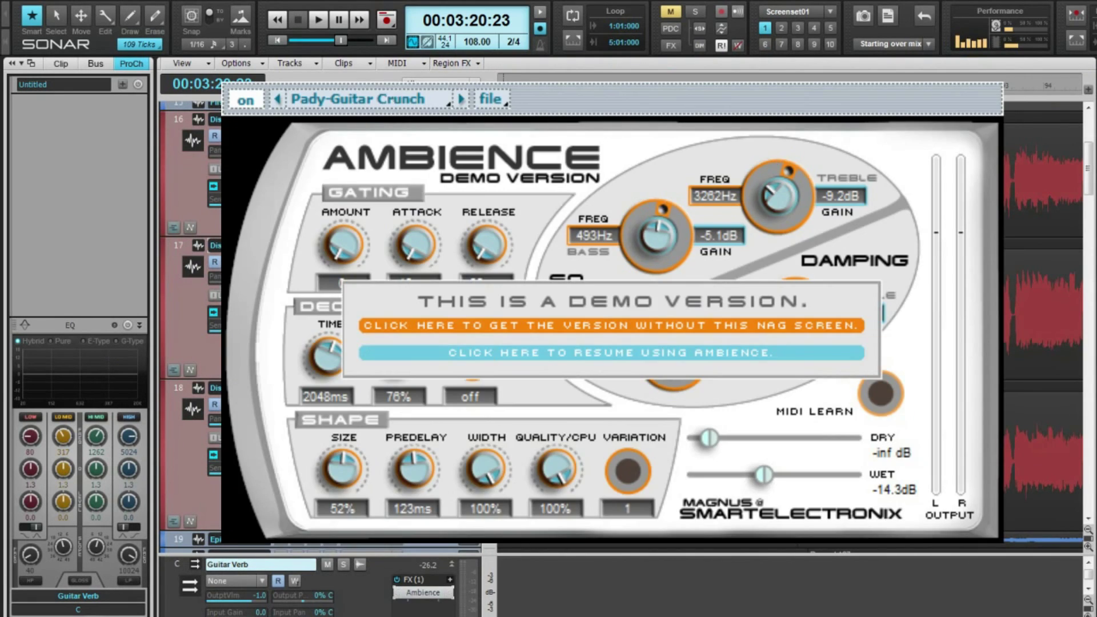
click(480, 358)
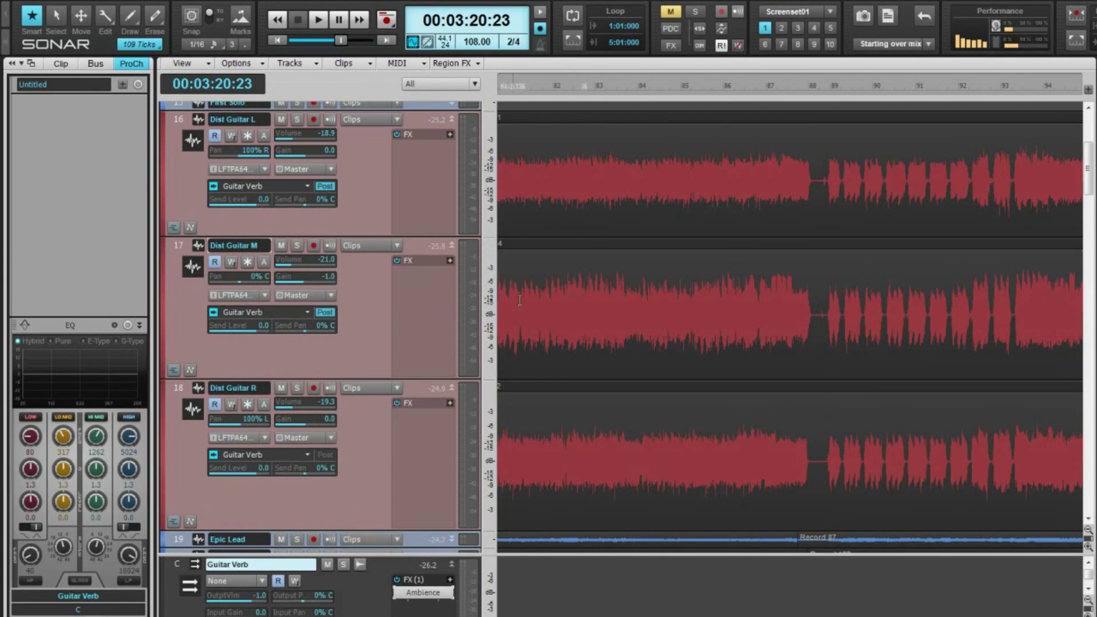
click(384, 324)
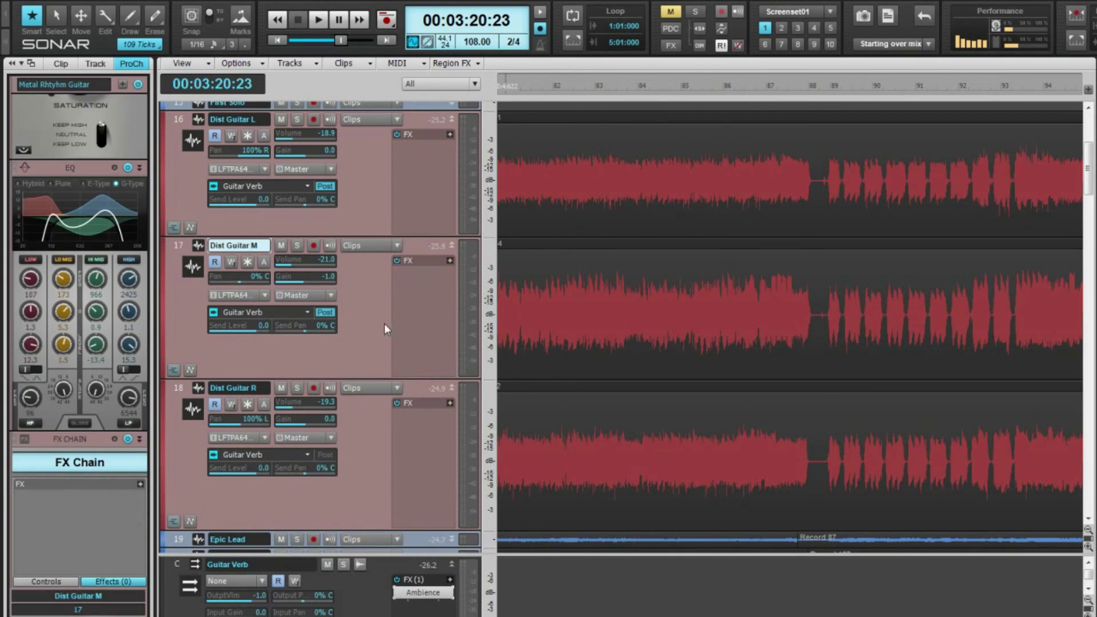
click(373, 588)
scroll(373, 588, up, 2)
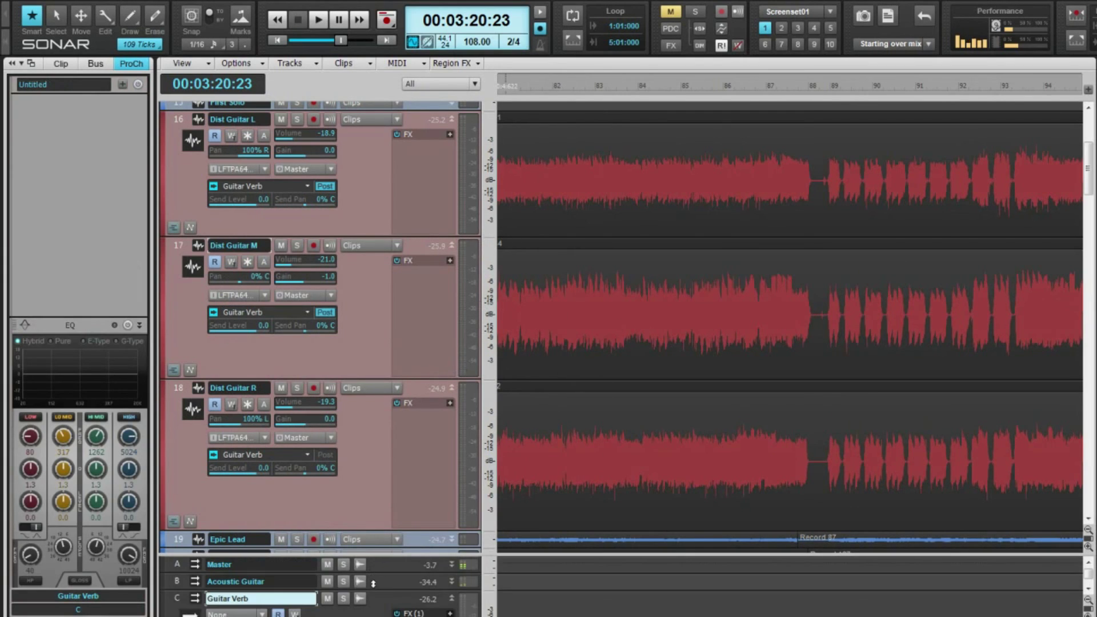
key(space)
click(328, 600)
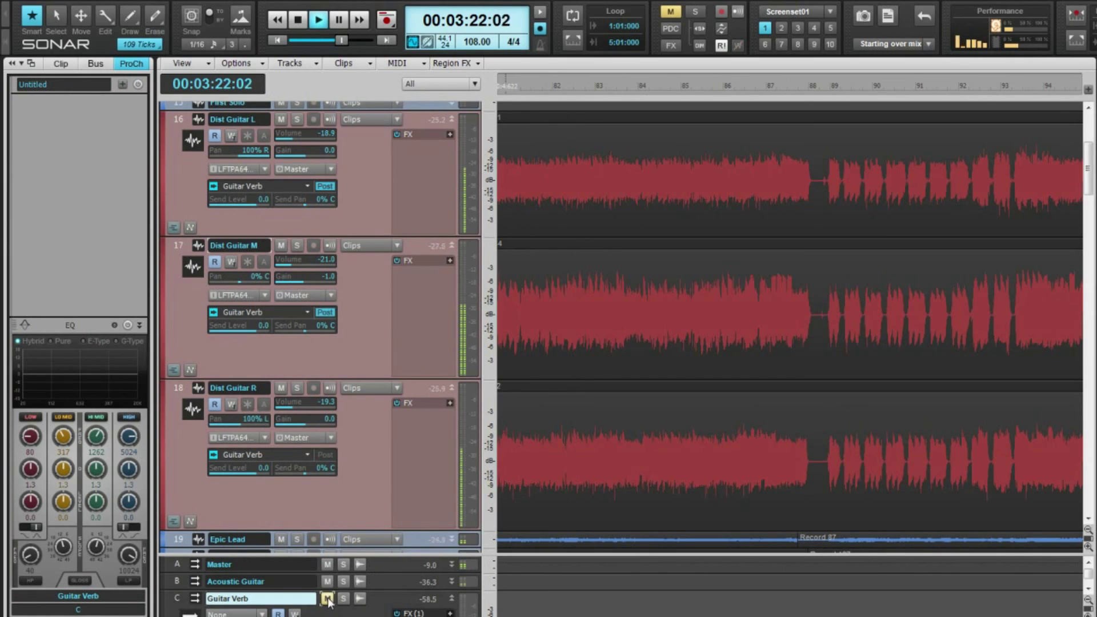
click(328, 600)
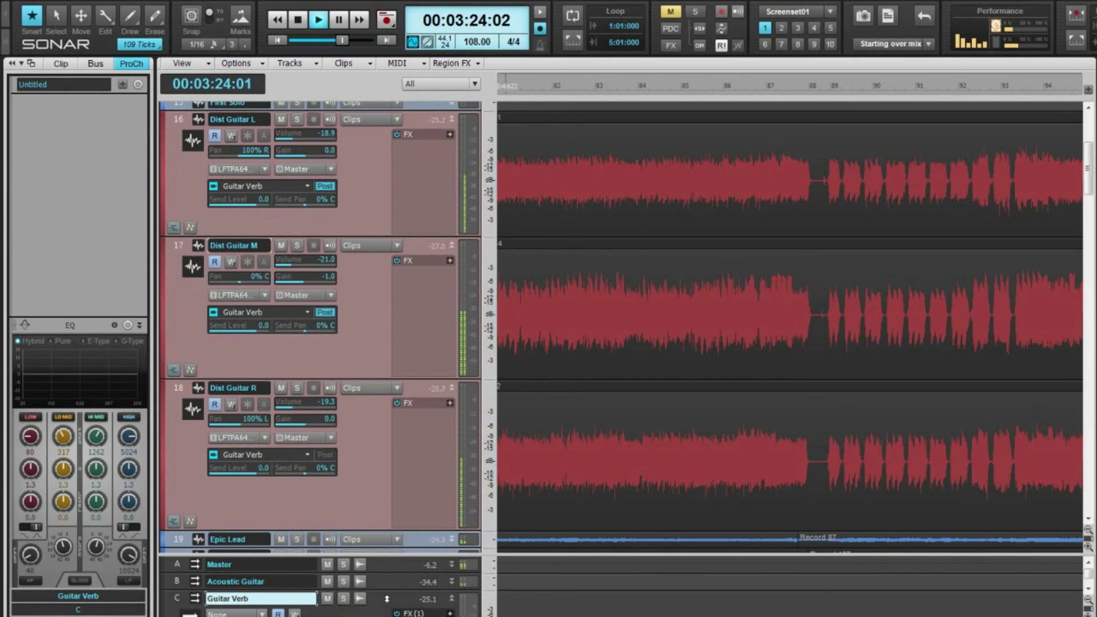
click(384, 483)
click(423, 582)
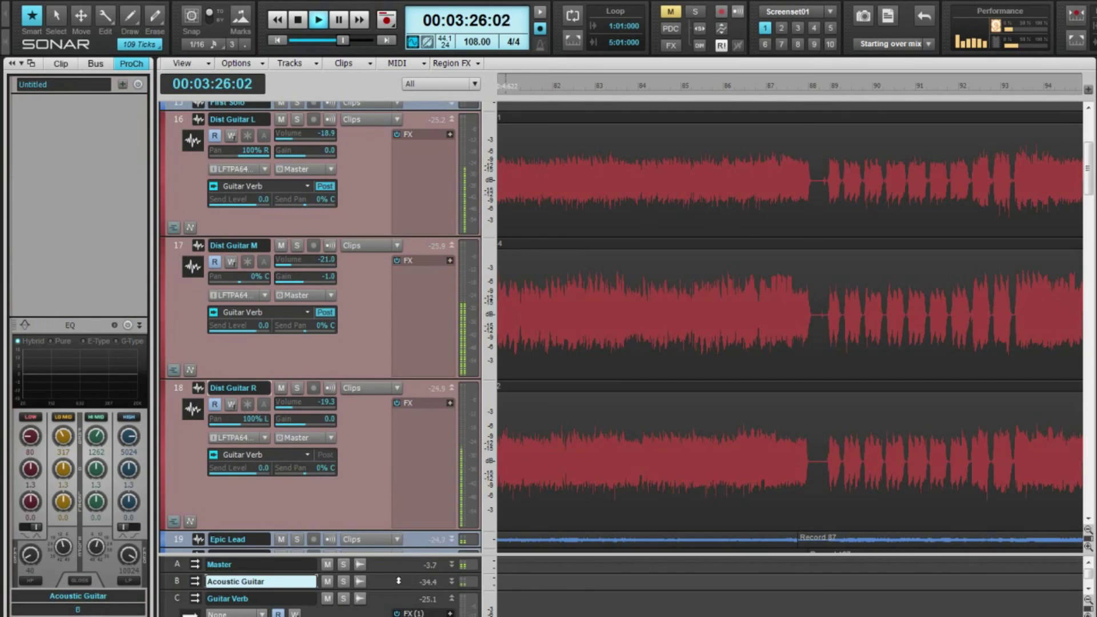
scroll(427, 591, down, 3)
scroll(426, 591, up, 1)
click(428, 574)
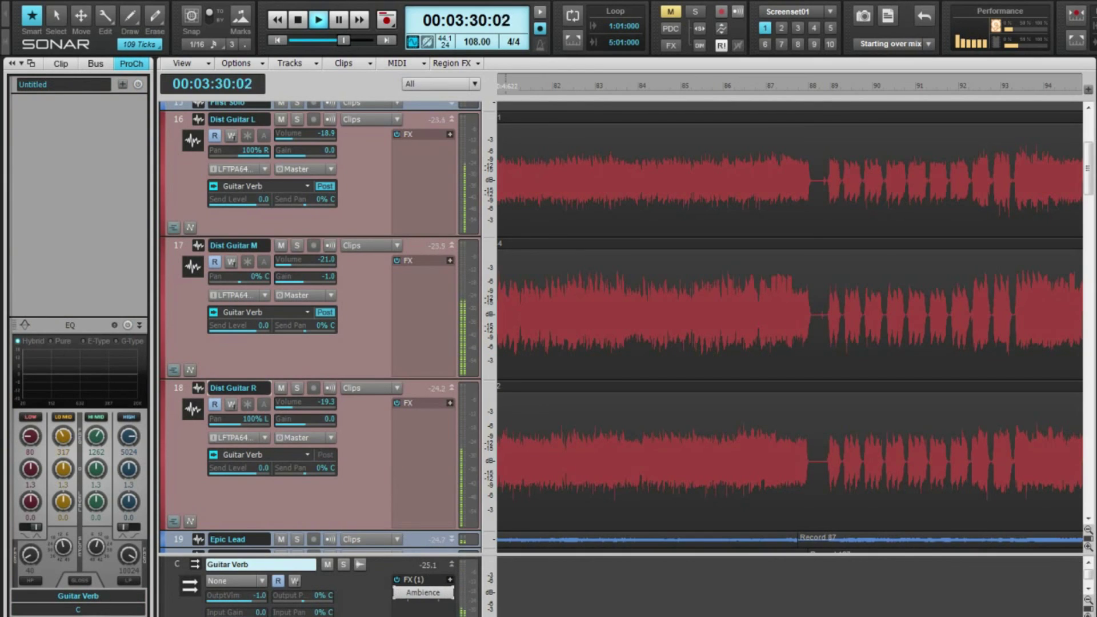
click(380, 343)
scroll(427, 366, up, 2)
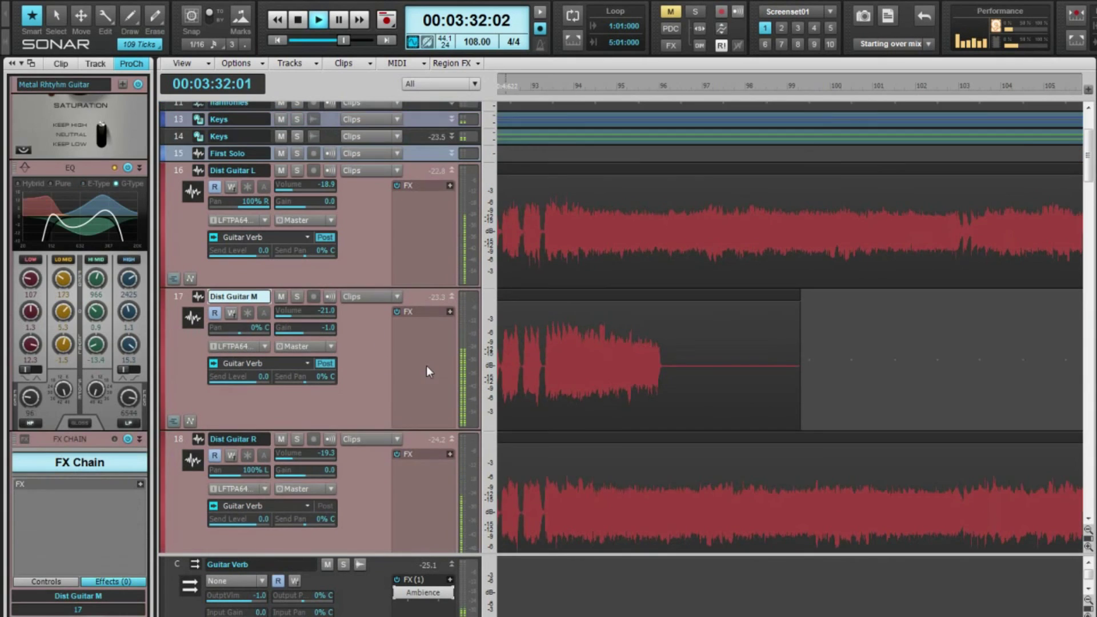
scroll(426, 365, up, 3)
click(364, 588)
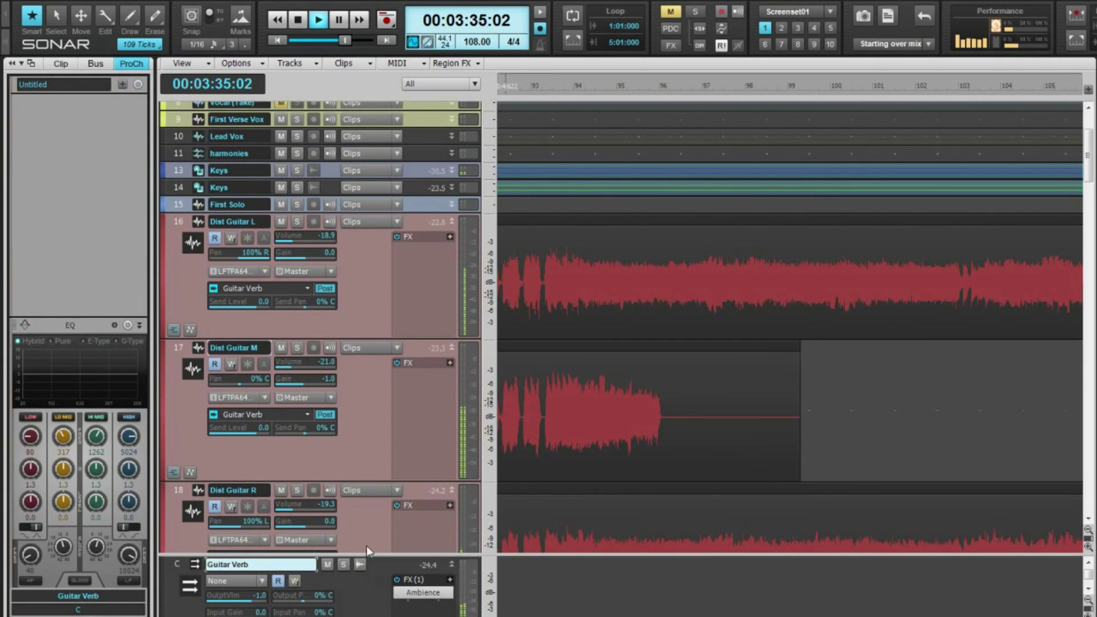
key(space)
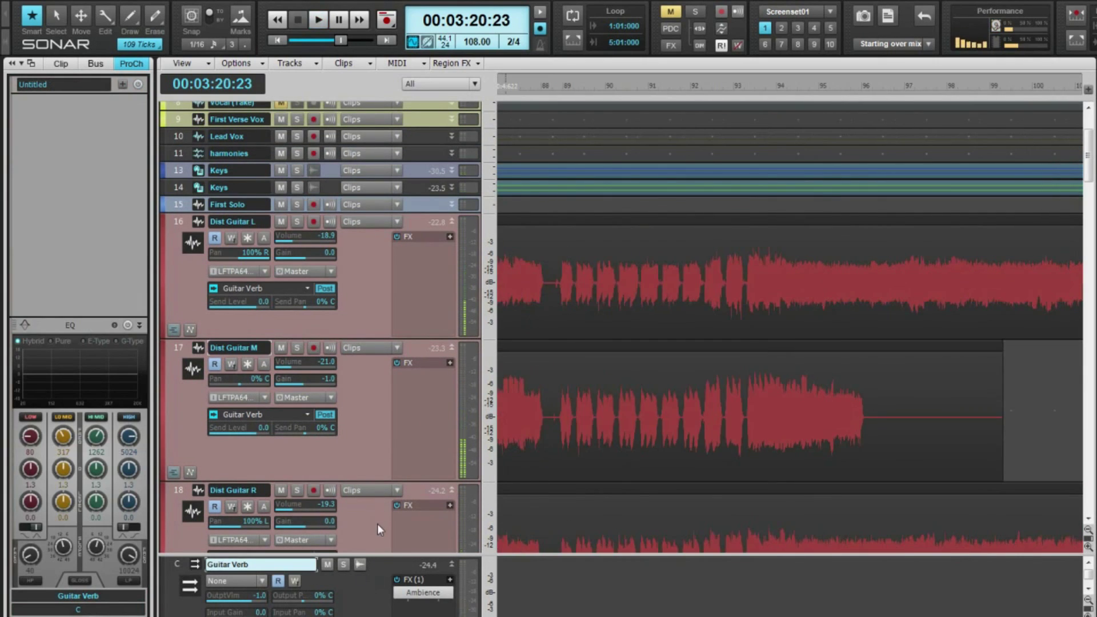
scroll(378, 523, down, 3)
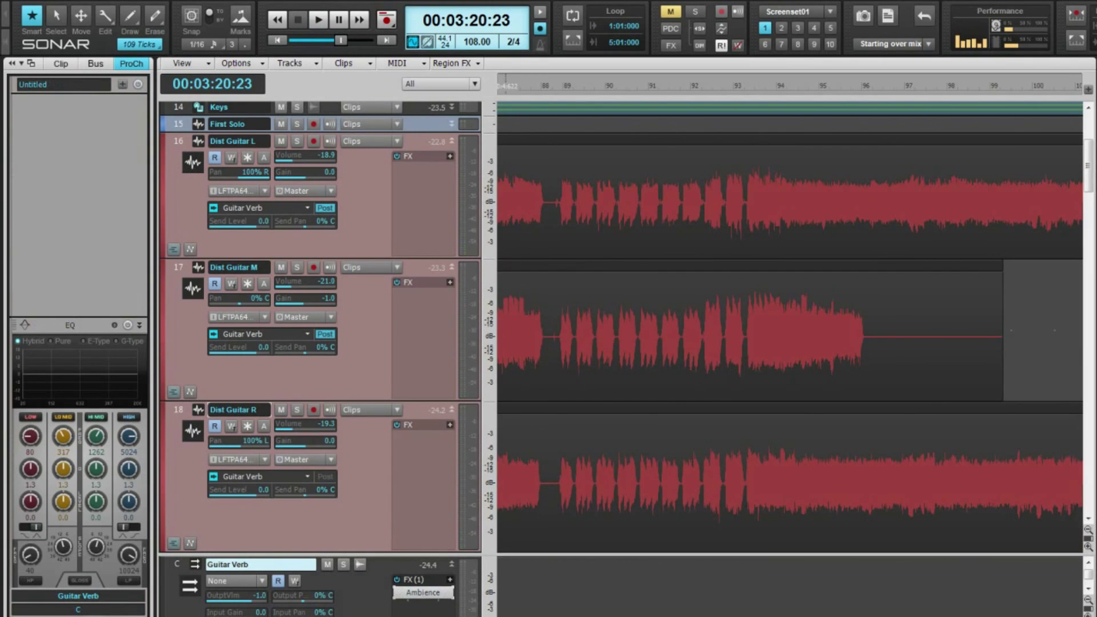
click(369, 390)
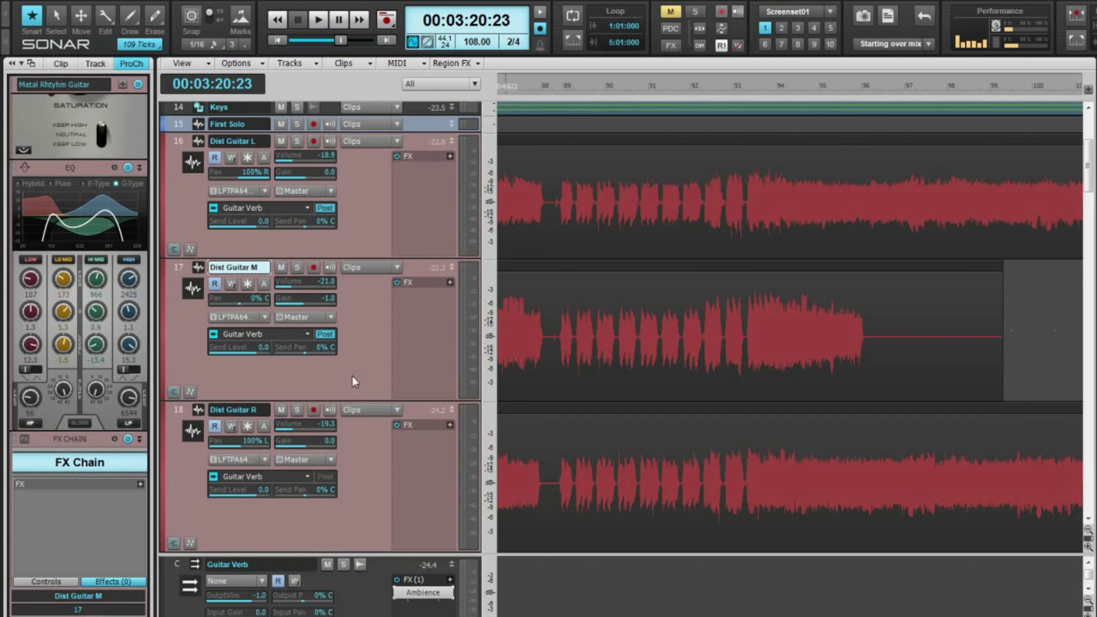
key(ctrl+Home)
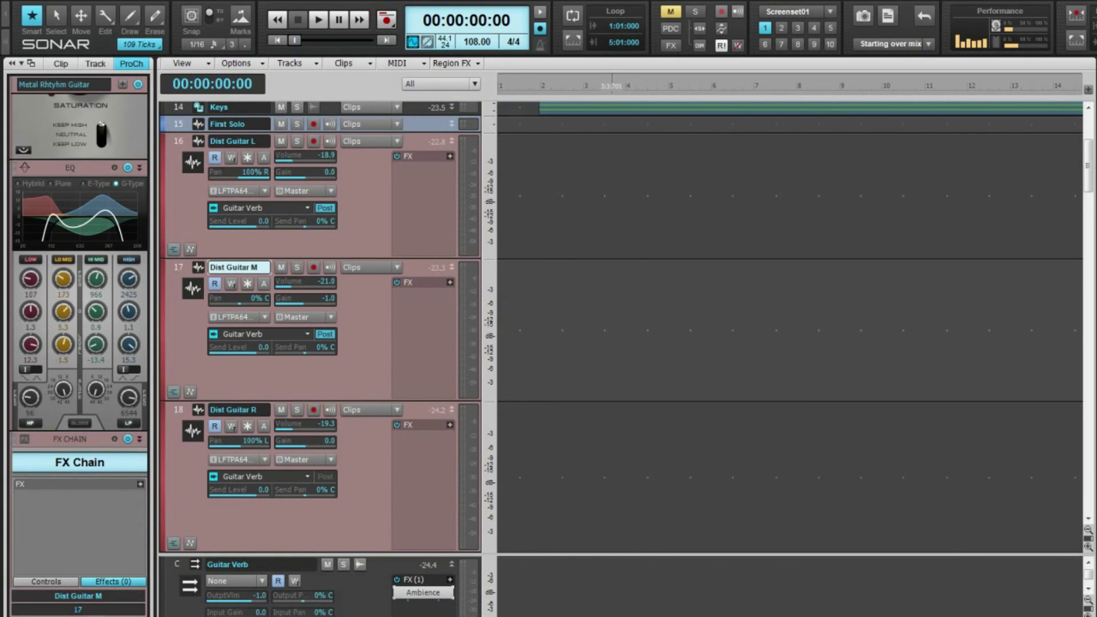
Step: Collapse the Epic Lead, Guitar Solo, Guitar Solo Harm and Bass tracks
scroll(790, 314, right, 15)
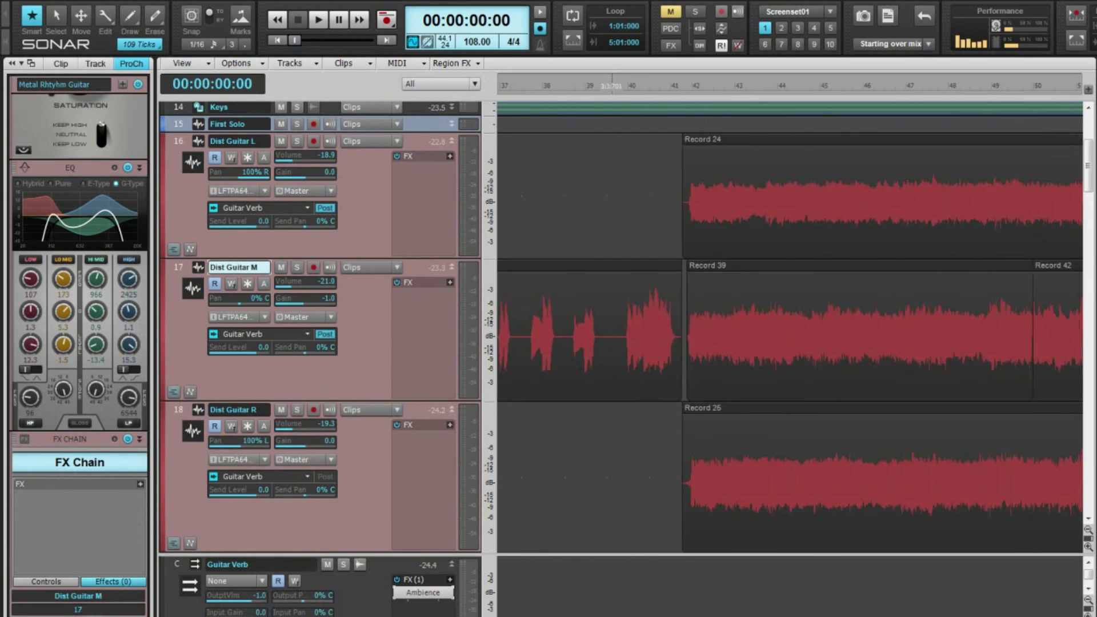
scroll(629, 615, left, 10)
scroll(628, 615, left, 2)
scroll(629, 614, right, 4)
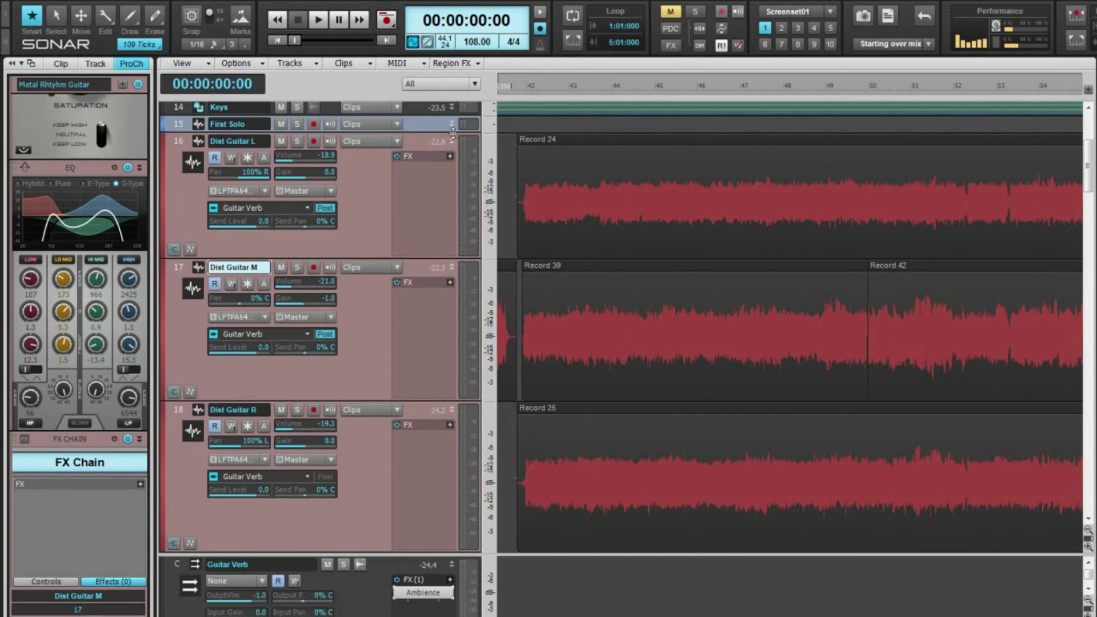
scroll(452, 133, down, 12)
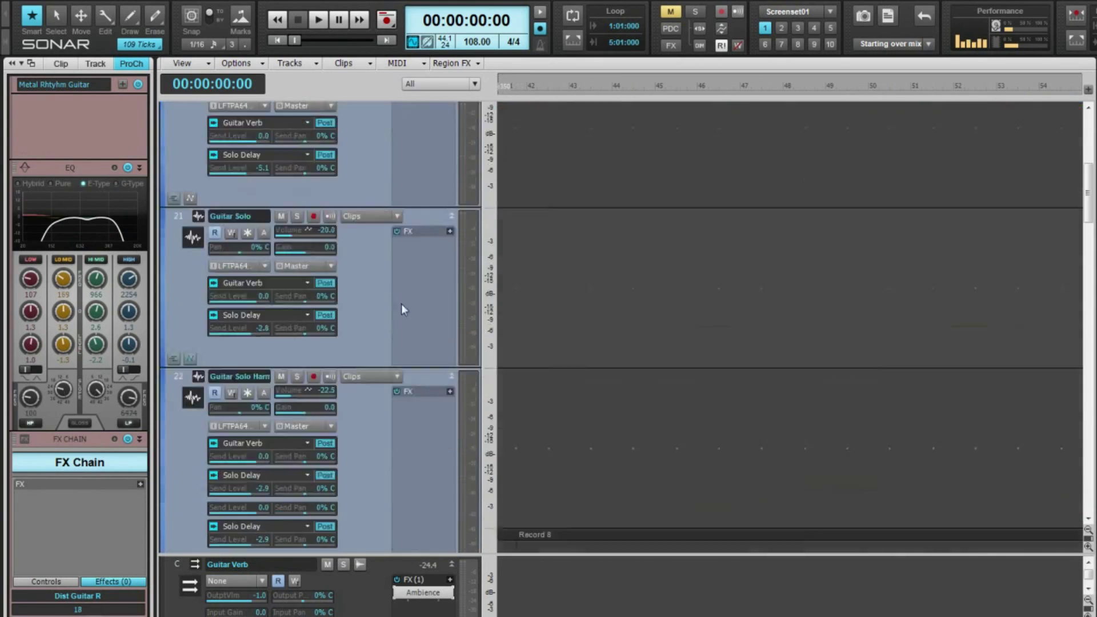
scroll(444, 266, up, 3)
click(451, 158)
click(451, 175)
click(451, 192)
click(450, 210)
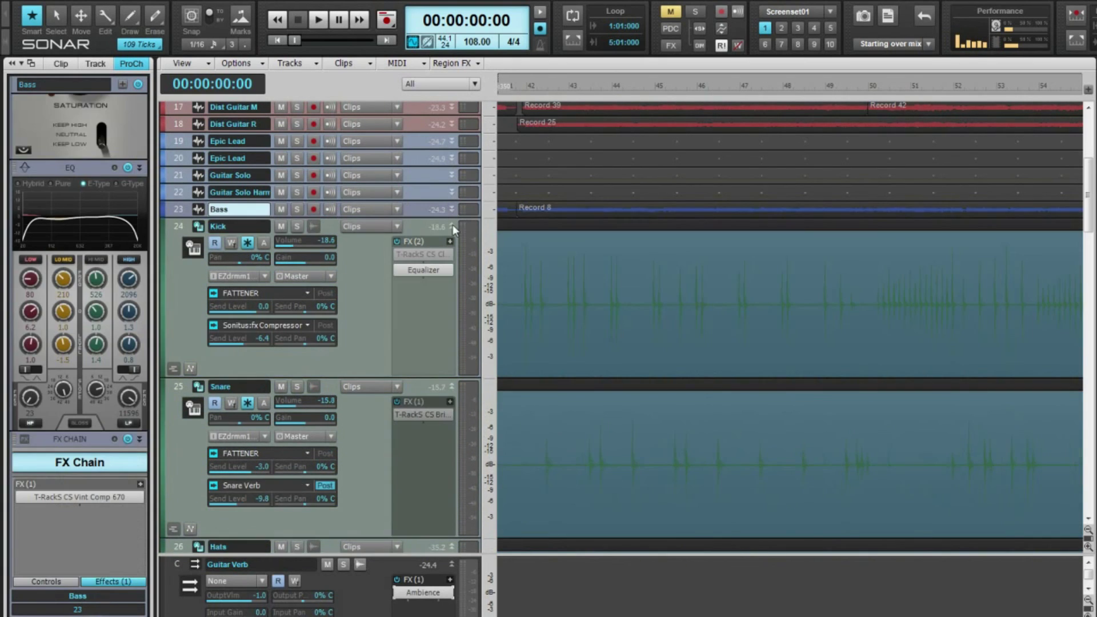
Step: Collapse the drum tracks Kick through Room to single rows and select them together
click(452, 227)
click(452, 244)
click(451, 261)
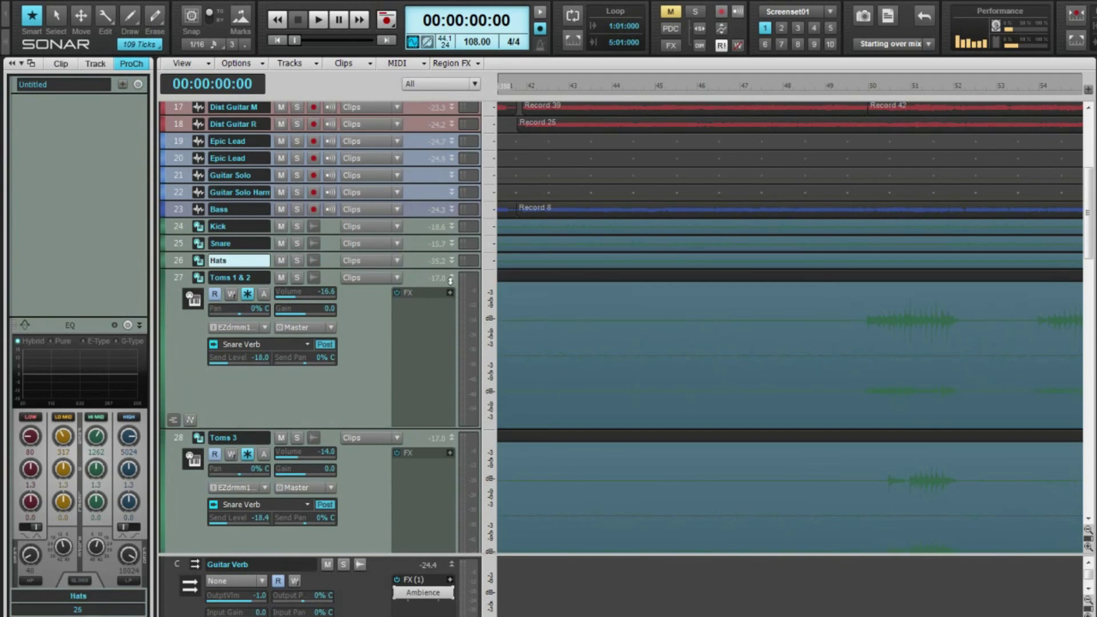
click(451, 278)
click(454, 295)
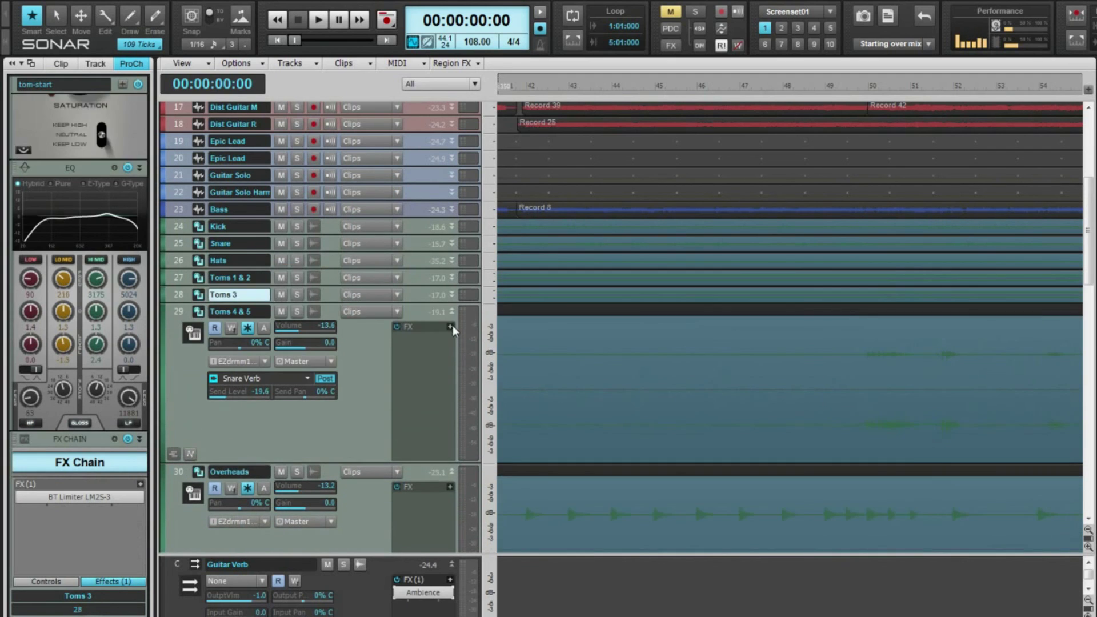
click(452, 312)
click(453, 329)
click(451, 347)
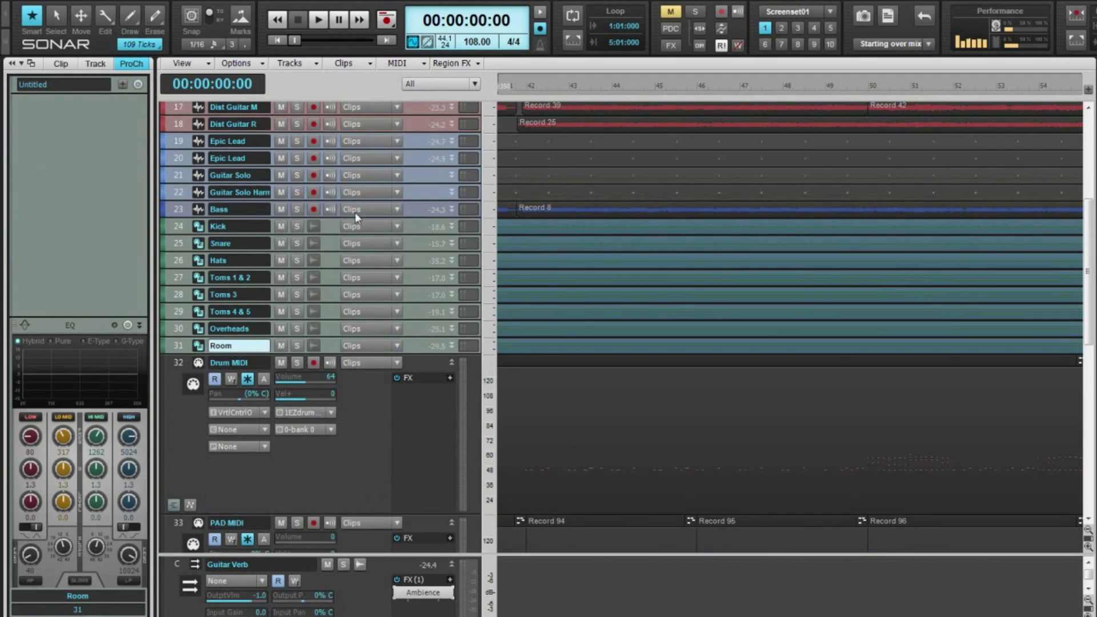
drag(177, 227, 231, 345)
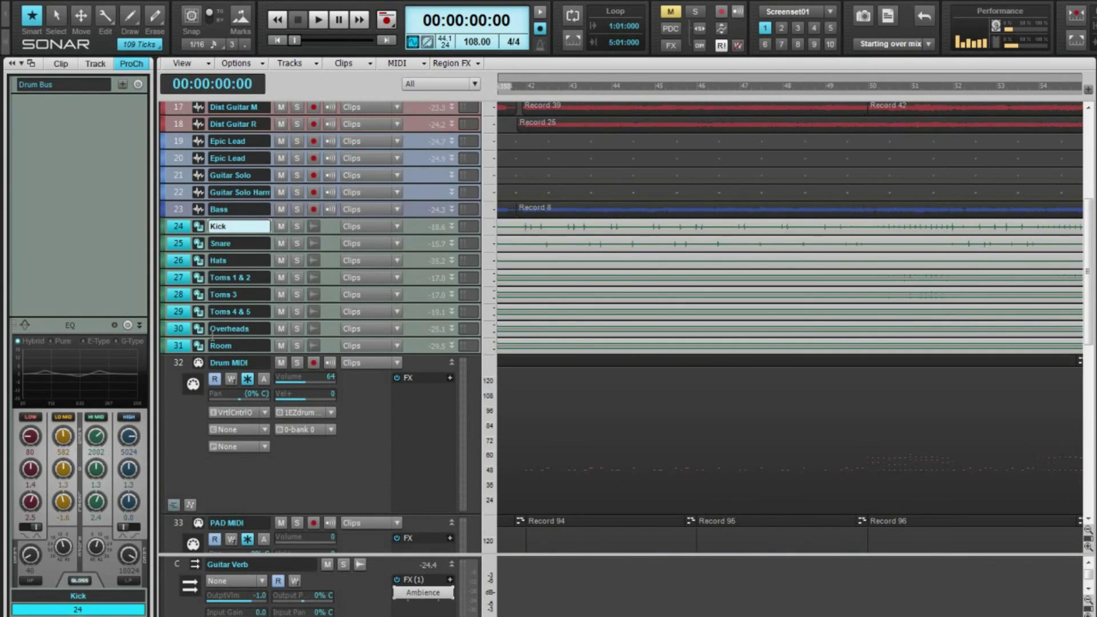
scroll(281, 382, down, 5)
scroll(375, 443, up, 8)
scroll(280, 428, up, 3)
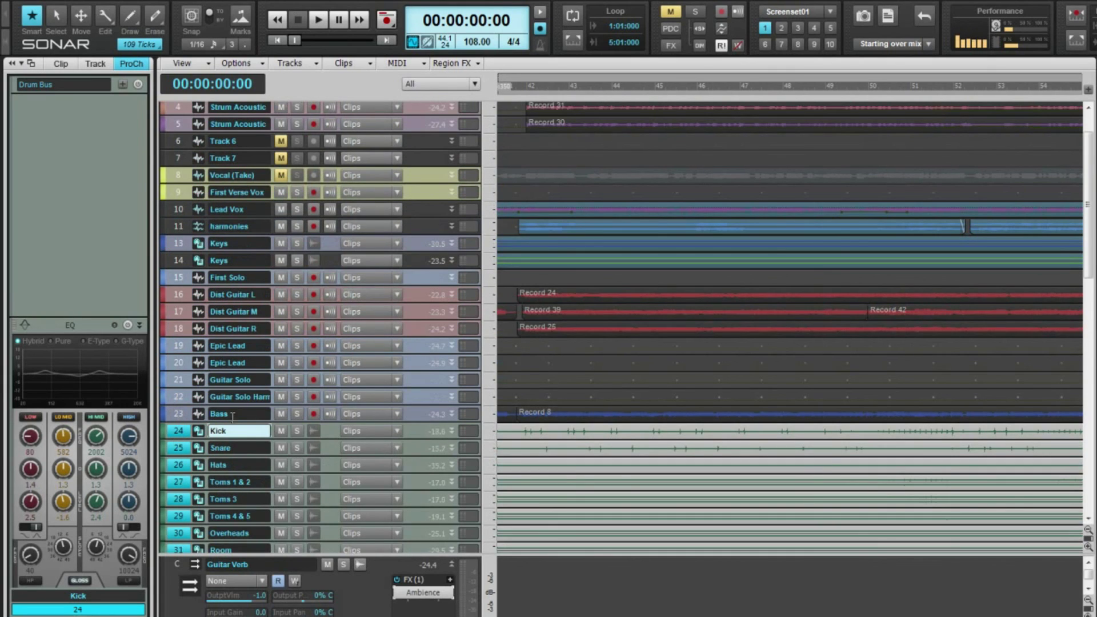